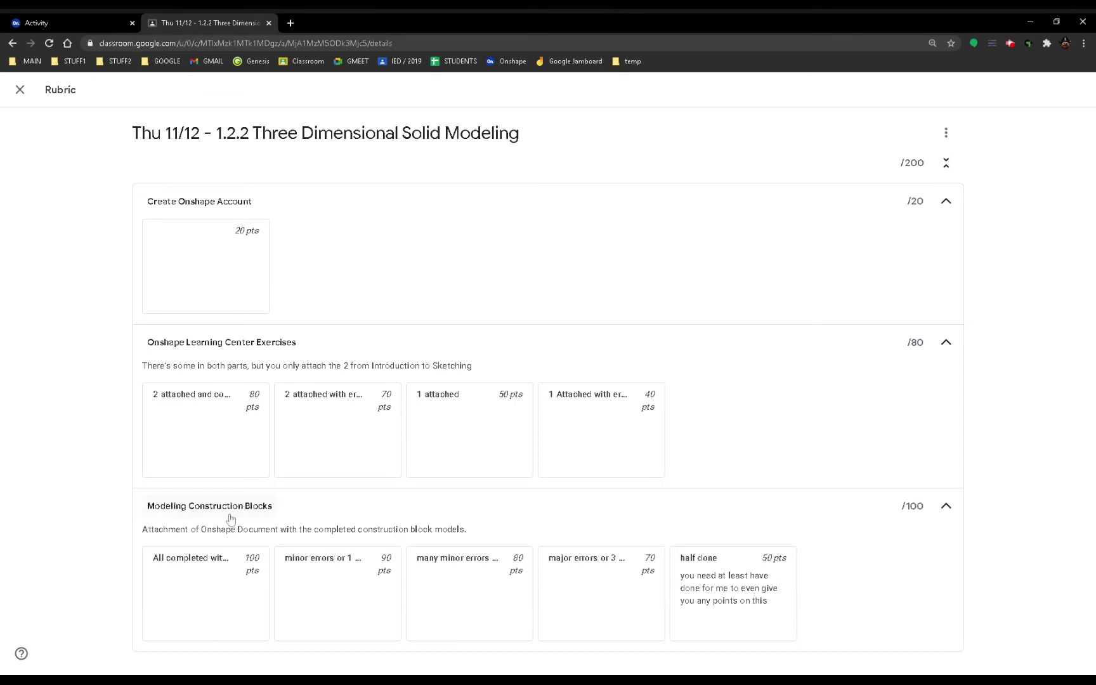
Close the rubric, open the Navigating Onshape course linked in the assignment, and start The Documents Page video.
click(20, 89)
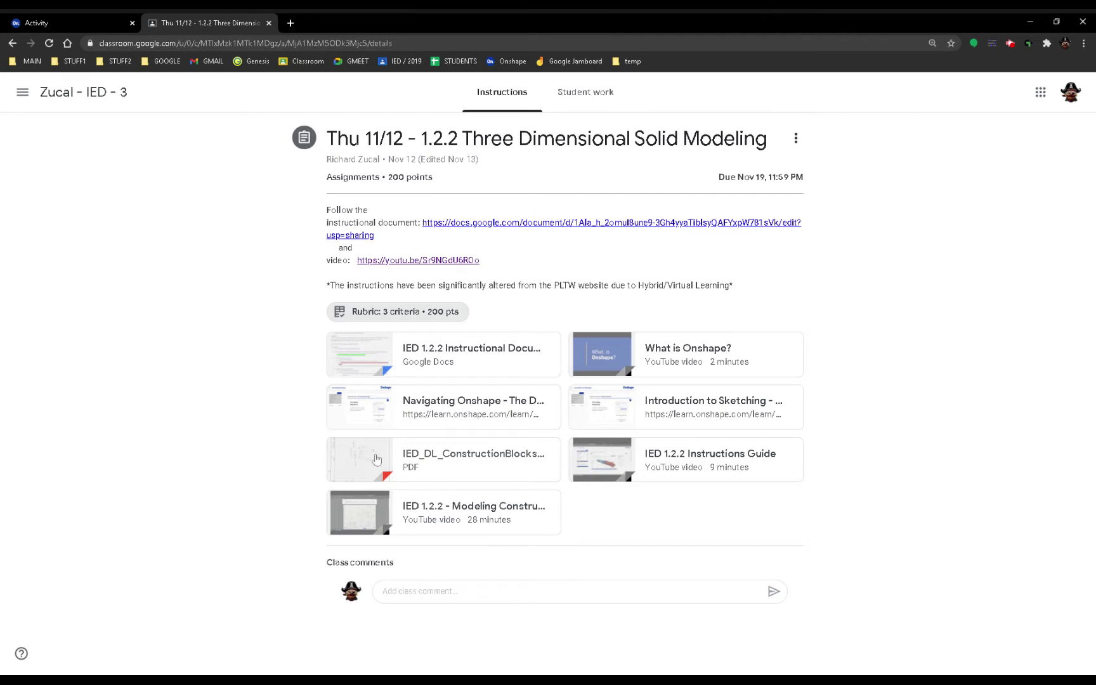
click(497, 412)
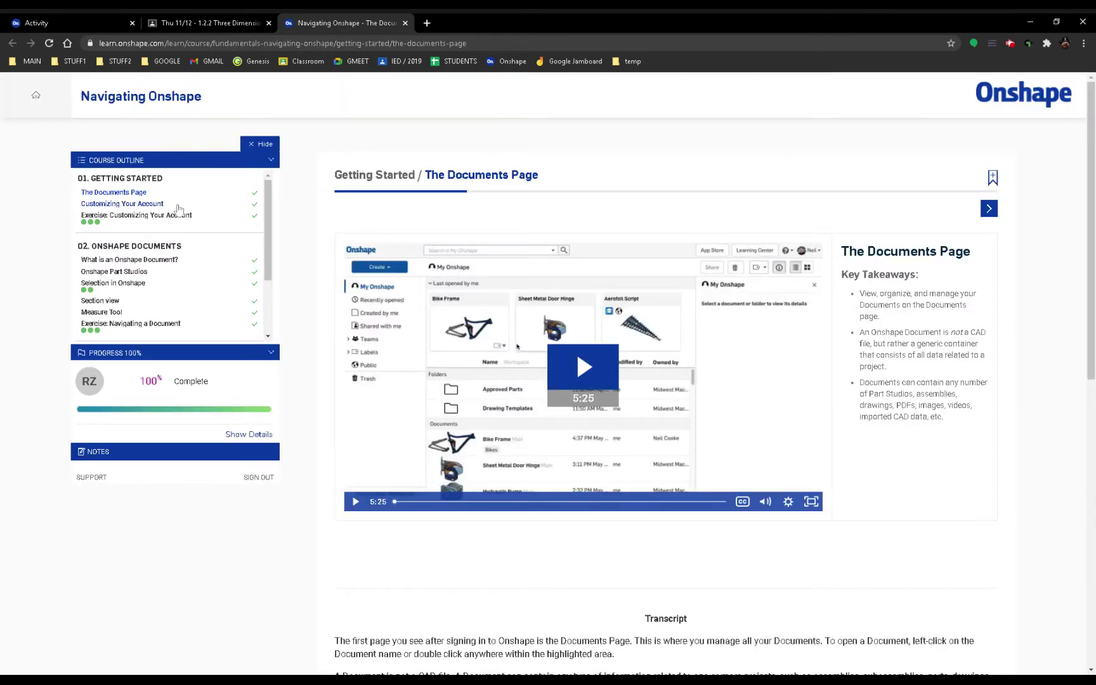
click(201, 201)
click(579, 358)
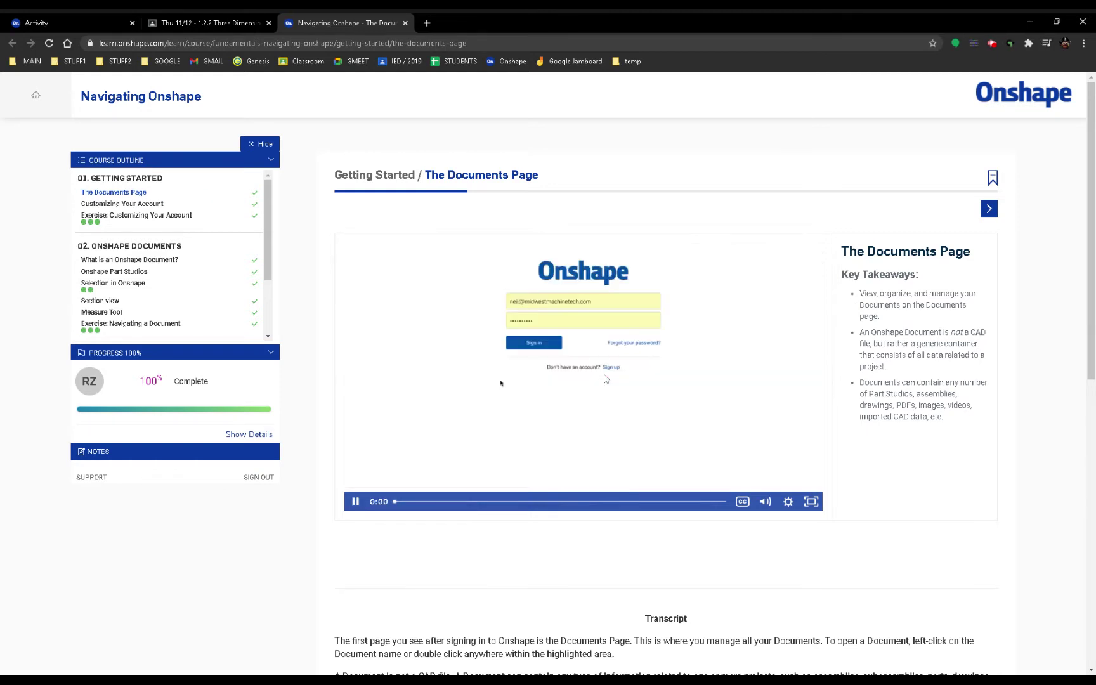
Start the Customizing Your Account video, and open the first step slide of that topic's exercise.
click(153, 205)
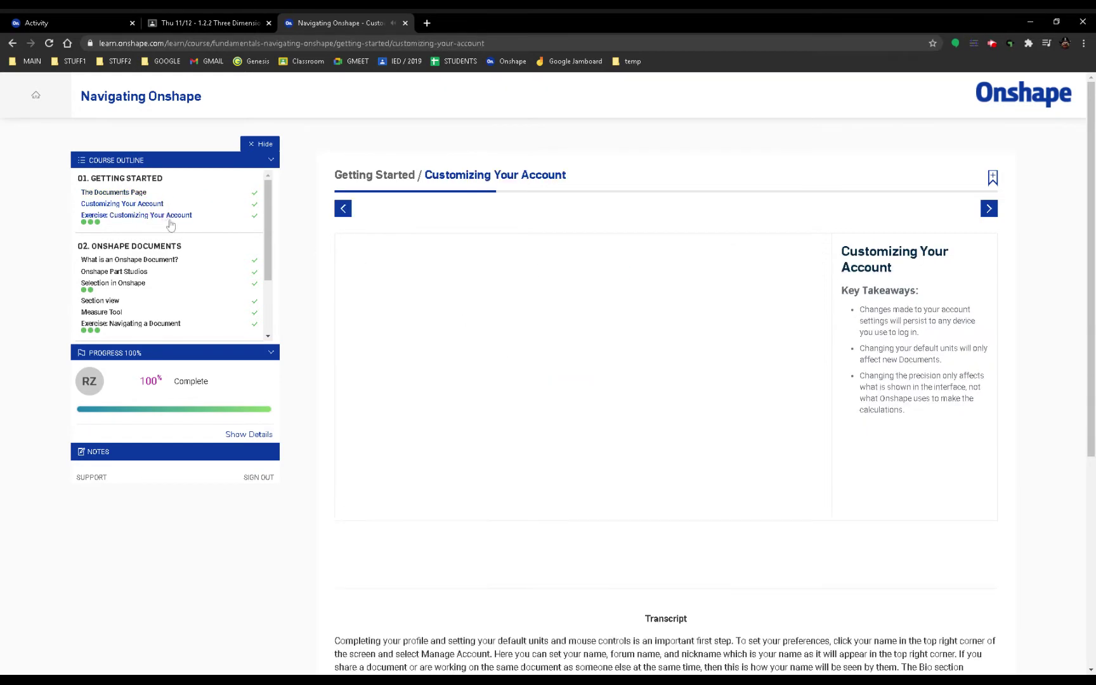
click(565, 369)
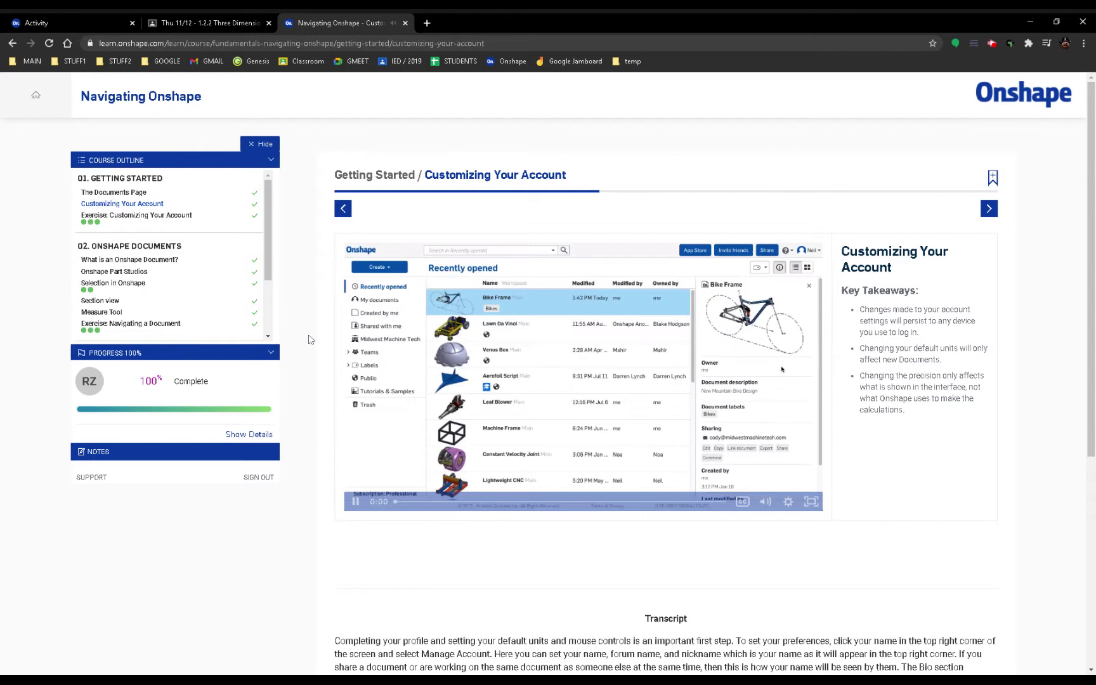
click(159, 216)
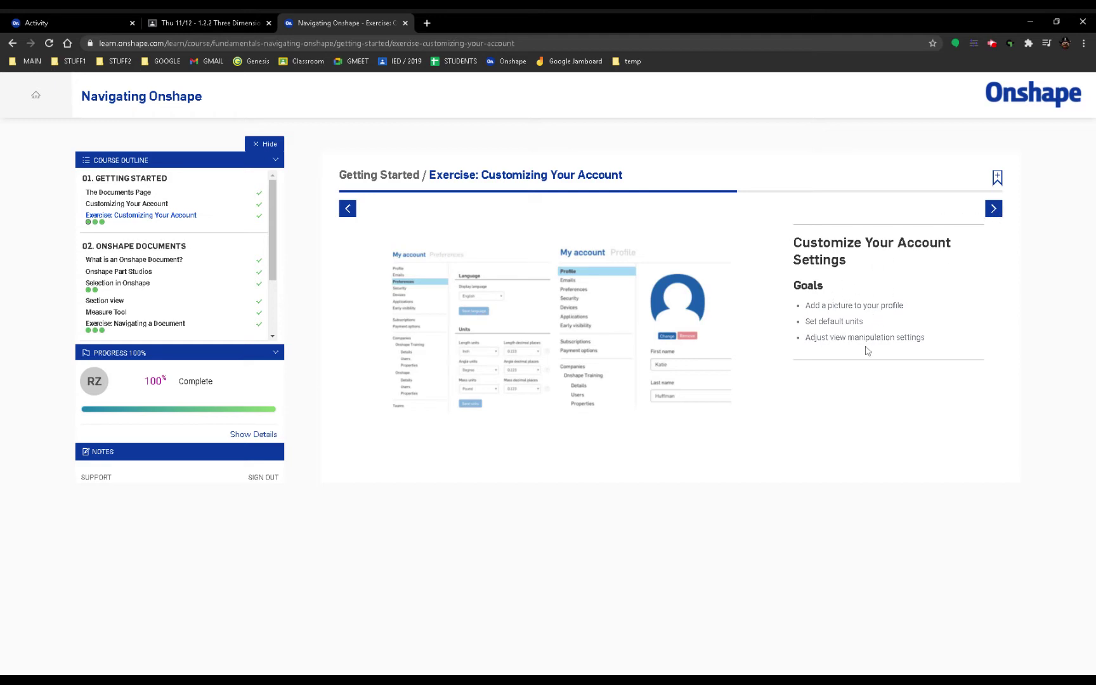
click(993, 211)
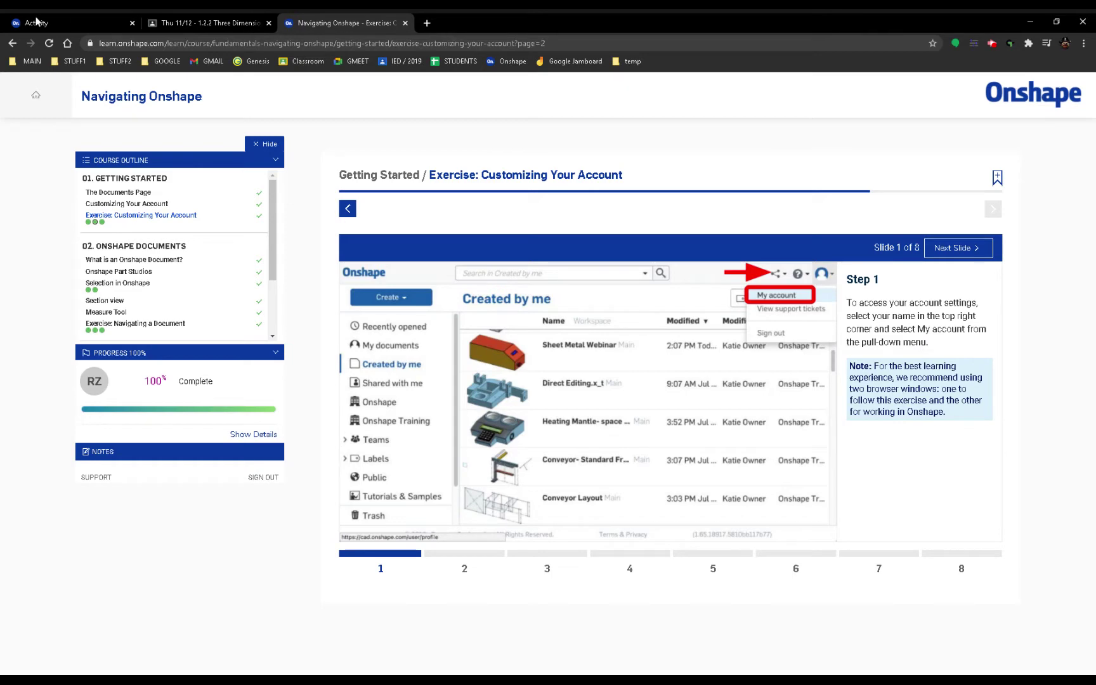
Move the Onshape Activity browser tab after the course tab and open the My account page in it.
click(62, 23)
drag(63, 22, 477, 14)
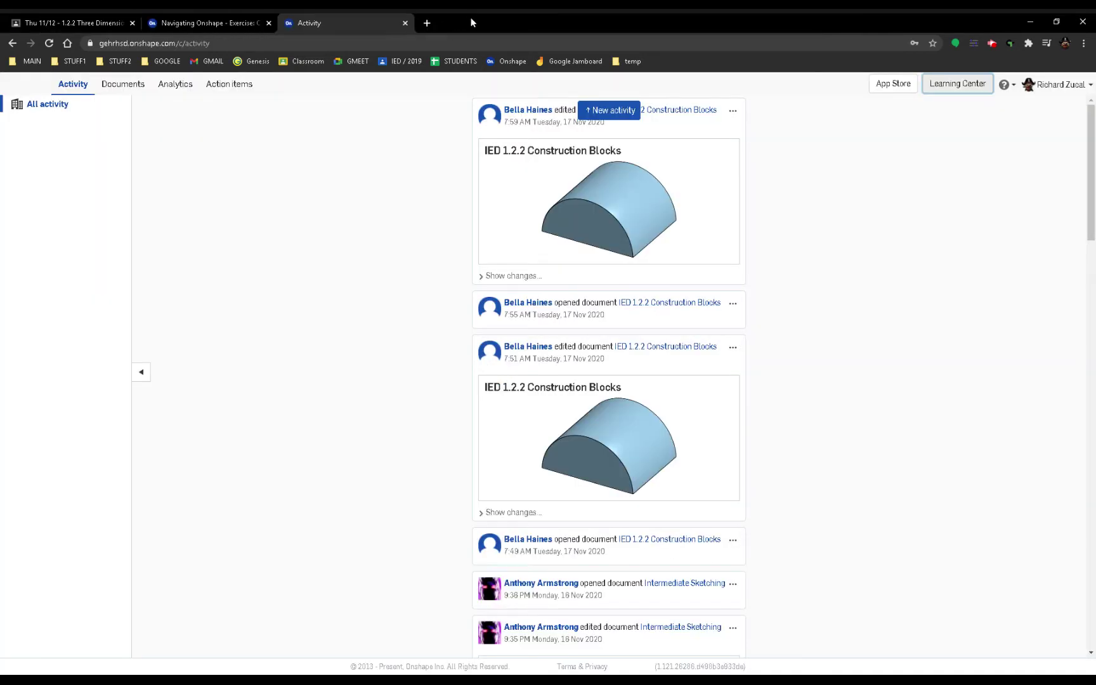
click(1029, 89)
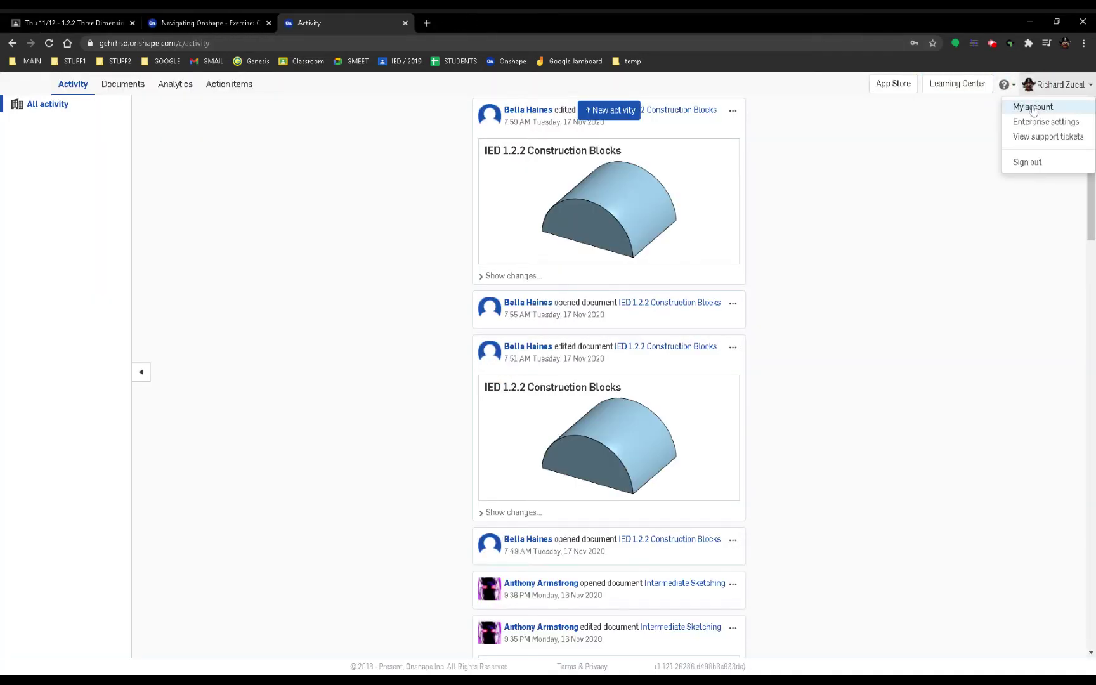
click(1030, 108)
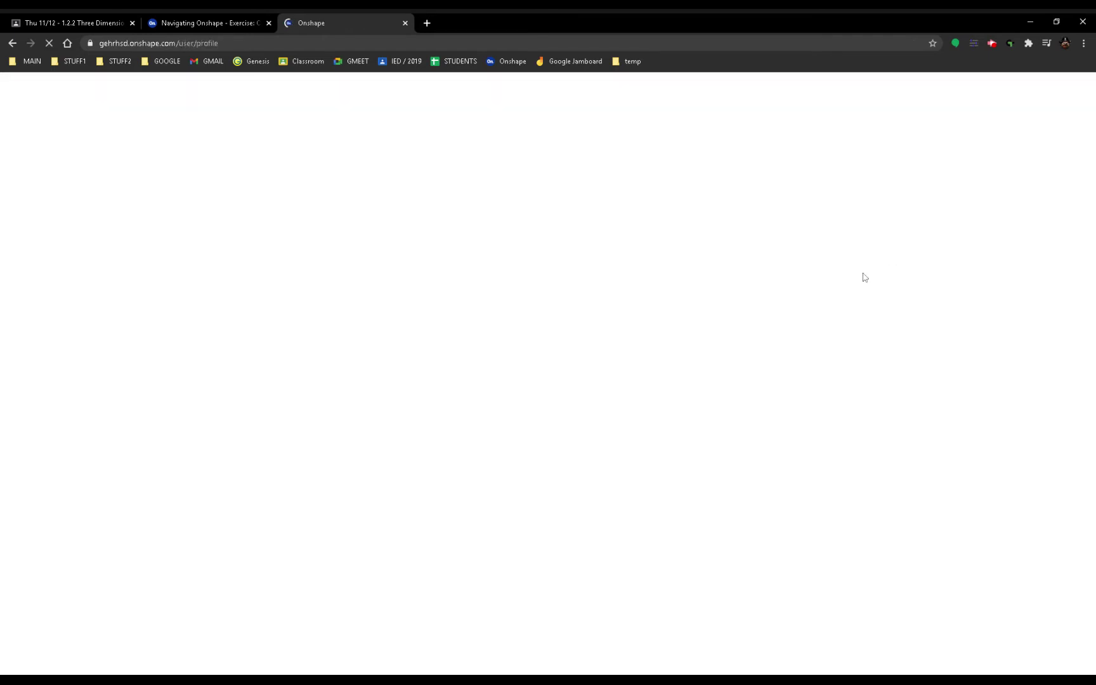
Advance the exercise to Step 2, and view the account's profile photo upload page before returning to the profile.
click(230, 22)
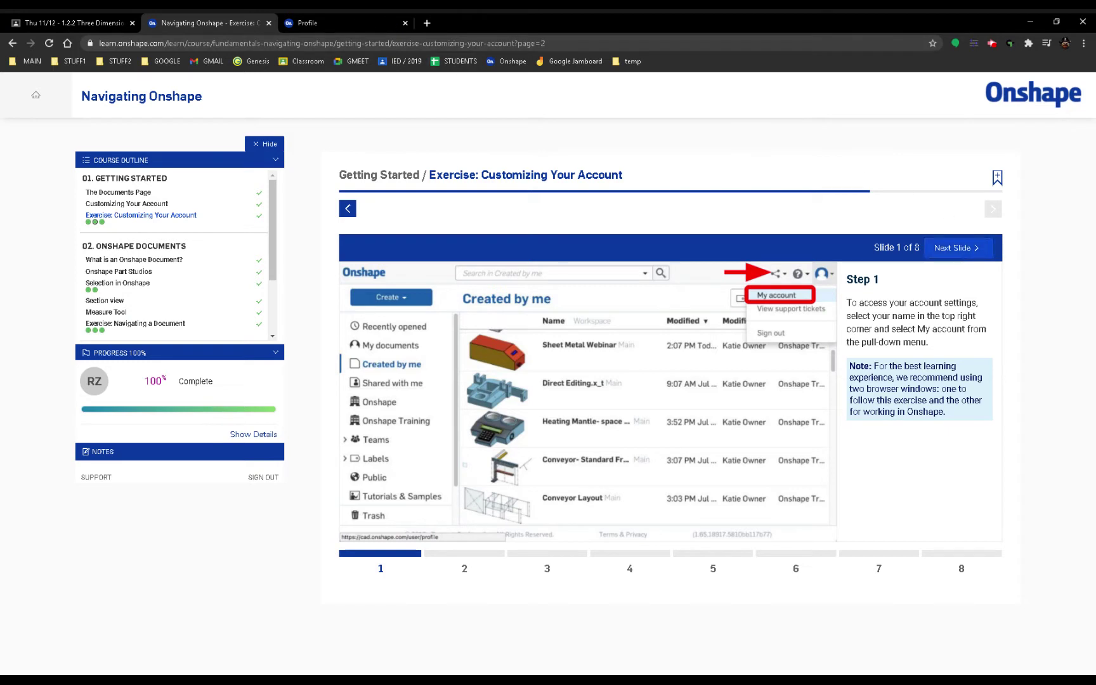
click(968, 249)
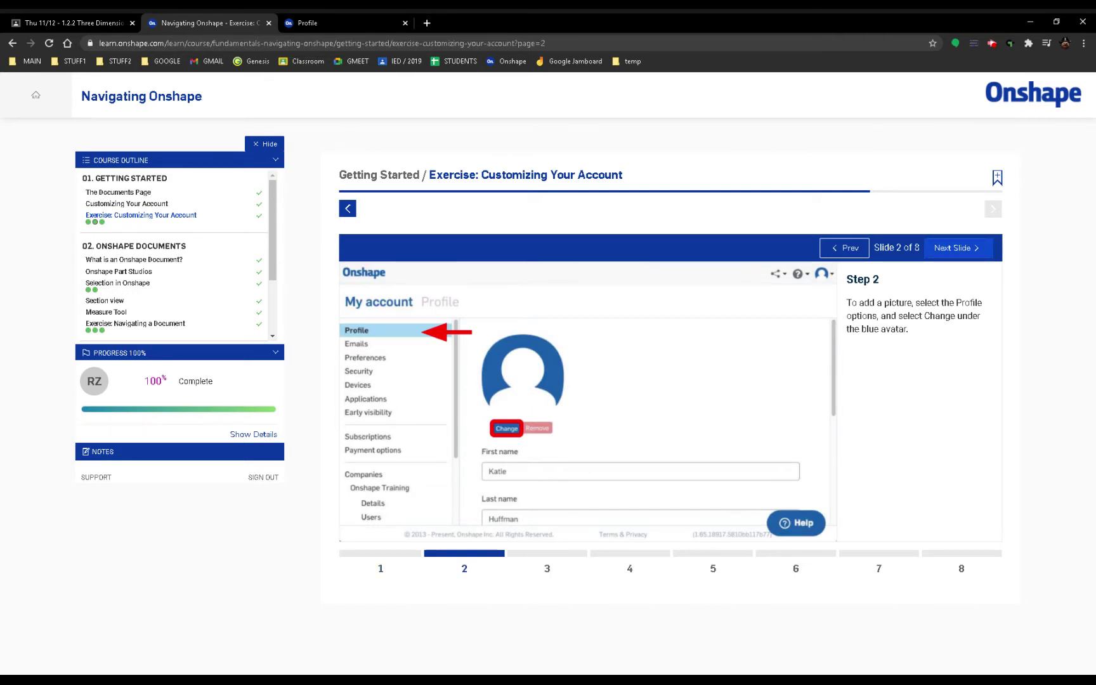
click(329, 22)
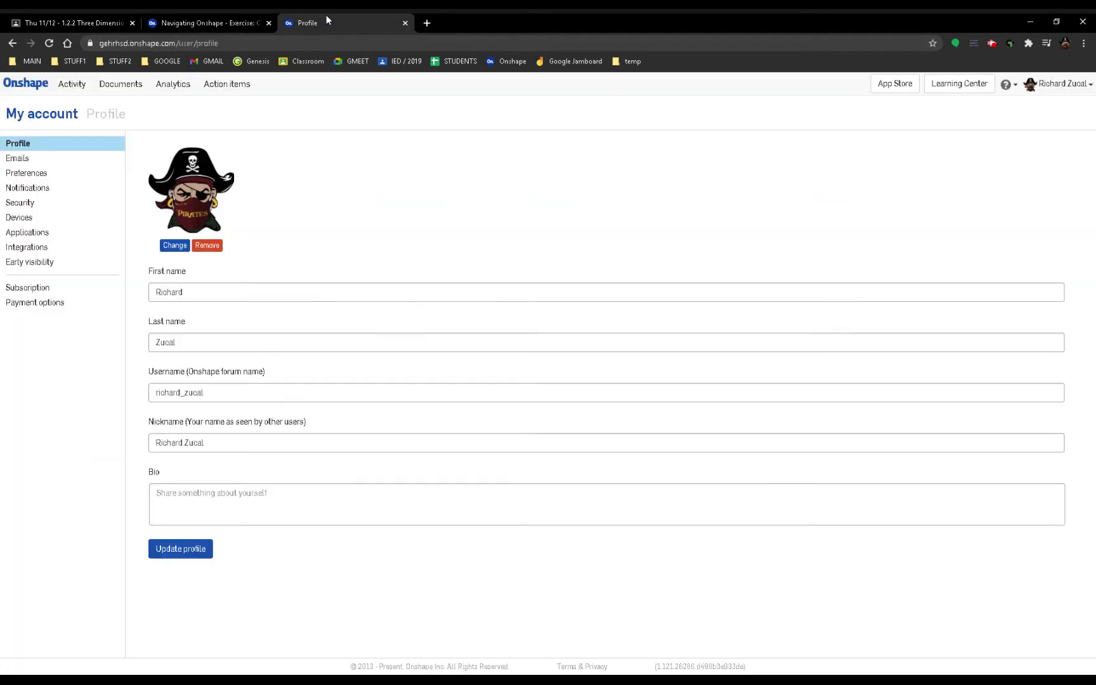
click(172, 246)
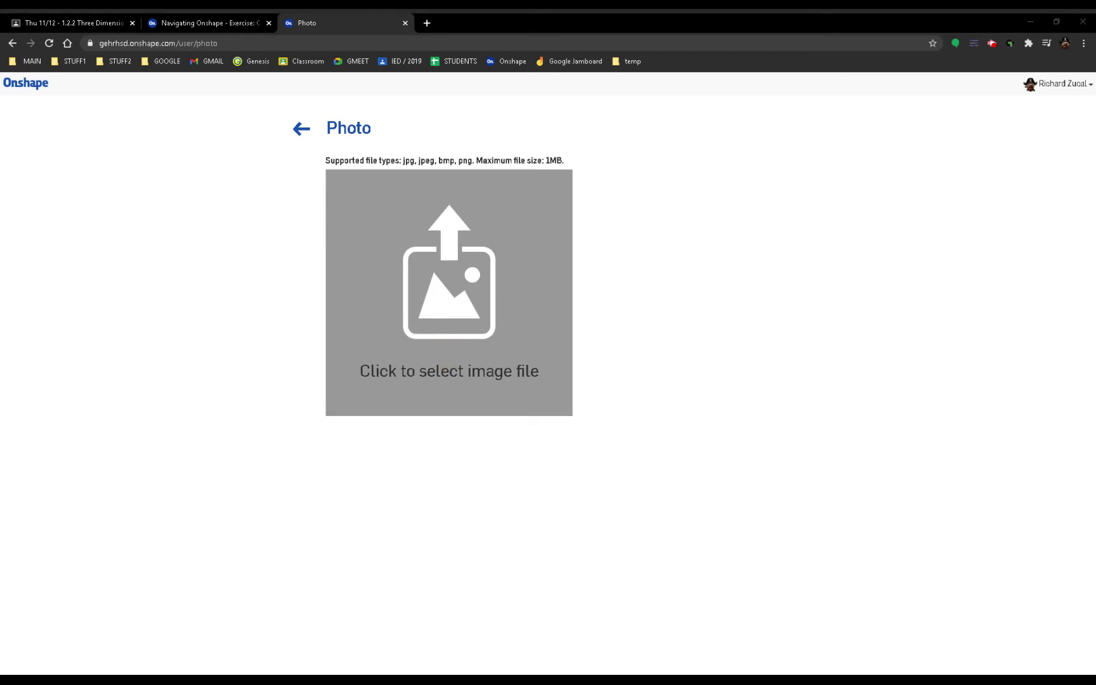
click(295, 129)
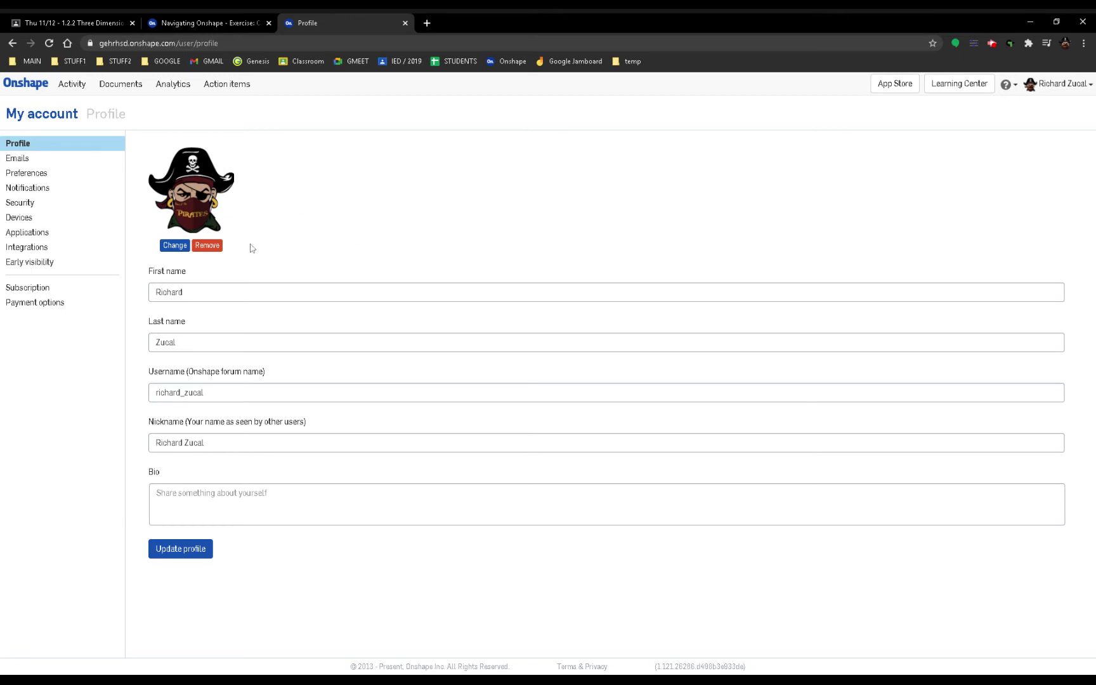
Open the Onshape enterprise settings and view the Teams list and the Users list.
click(227, 27)
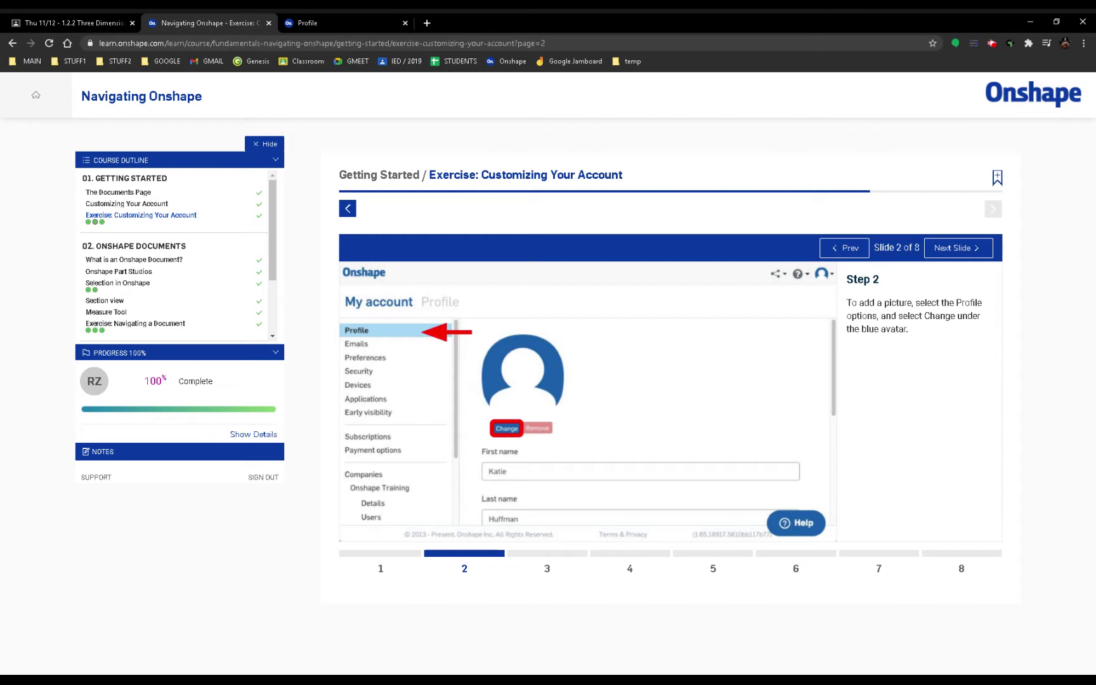
click(358, 27)
click(1057, 85)
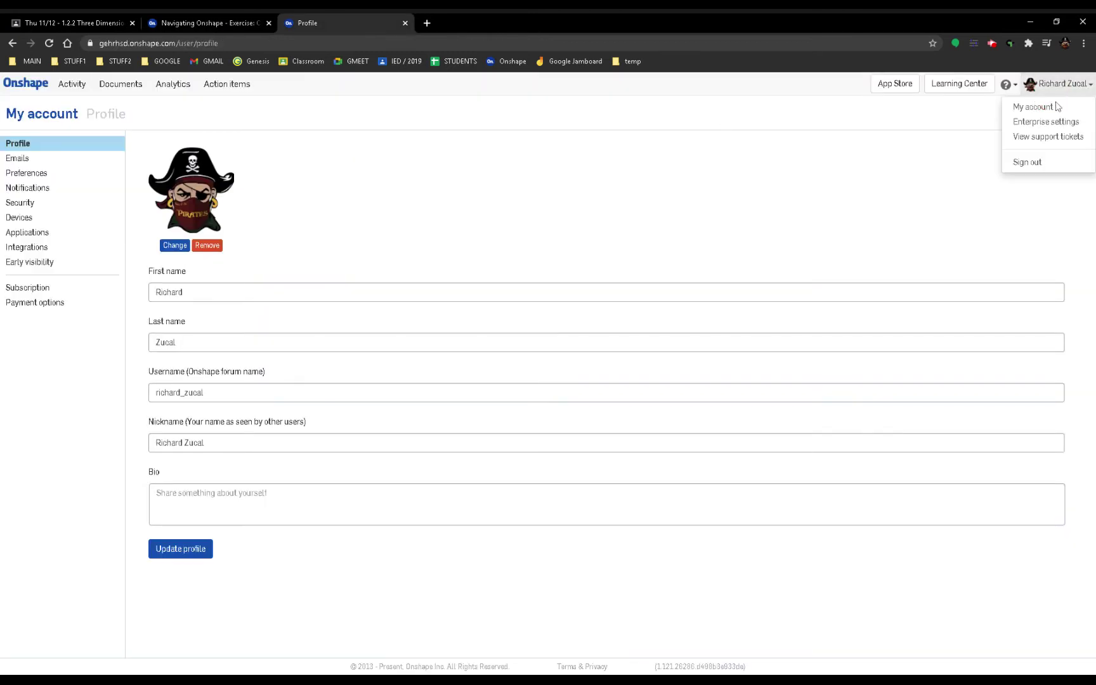
click(1058, 122)
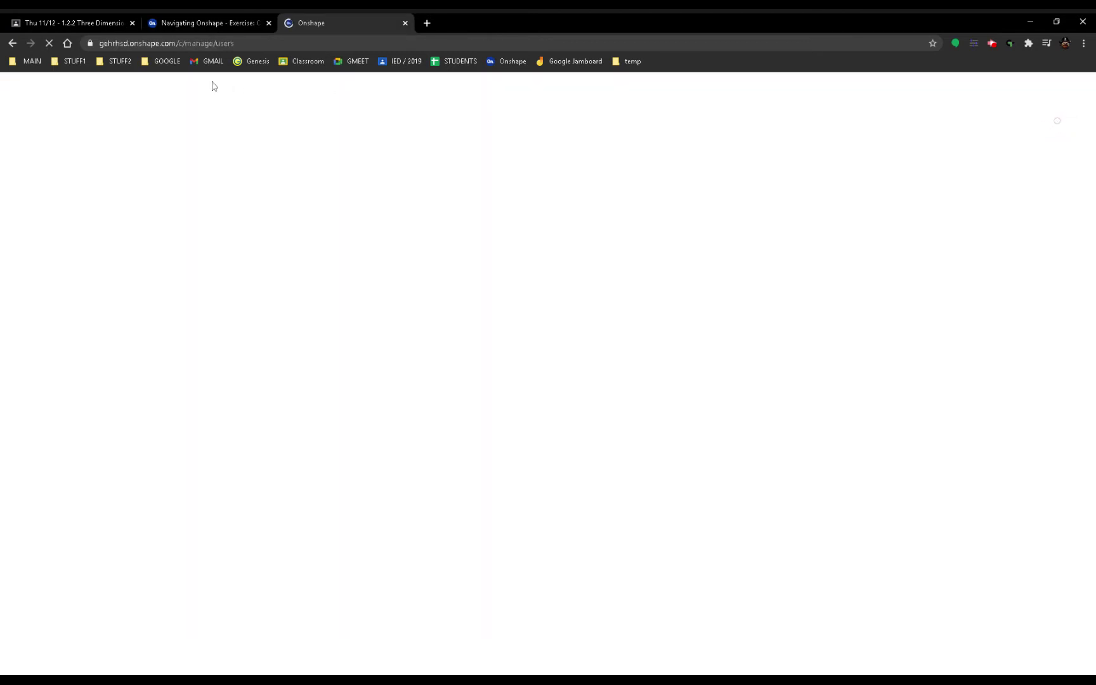
click(34, 160)
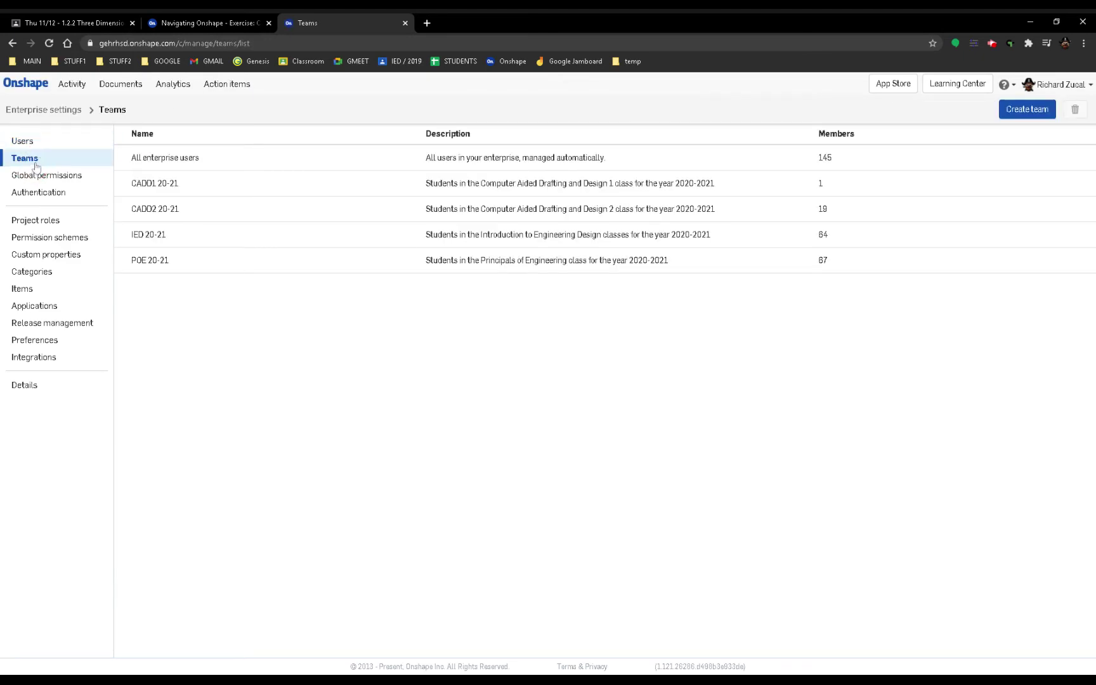
click(24, 141)
Look through the enterprise users list to compare the members' profile pictures.
scroll(393, 358, down, 10)
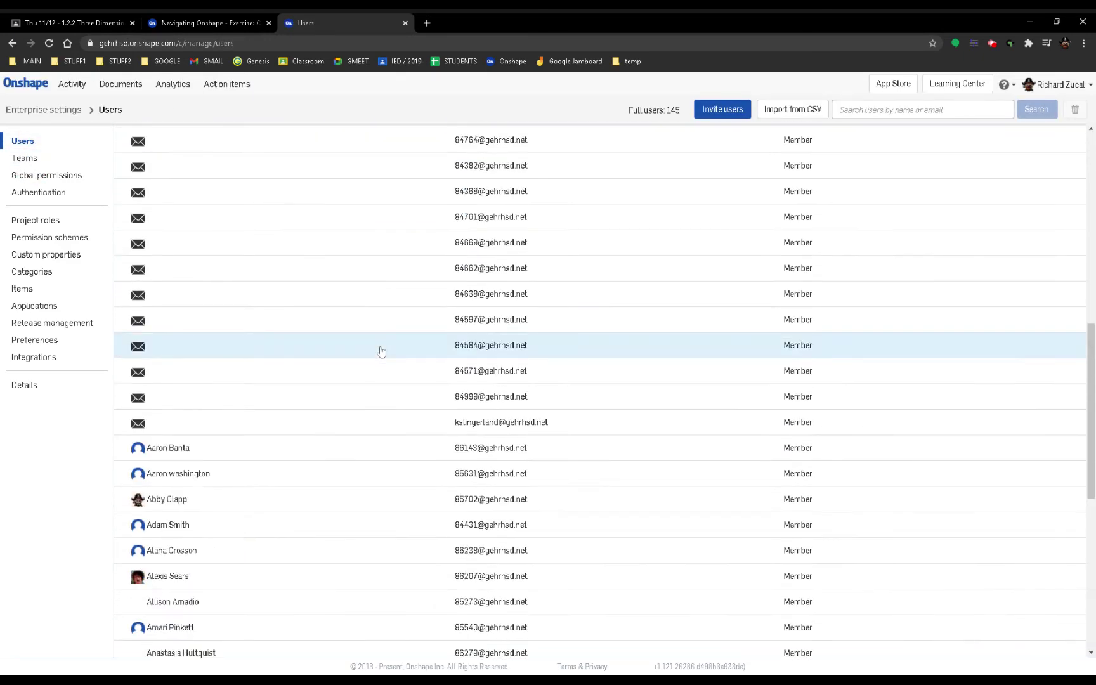
scroll(380, 350, down, 5)
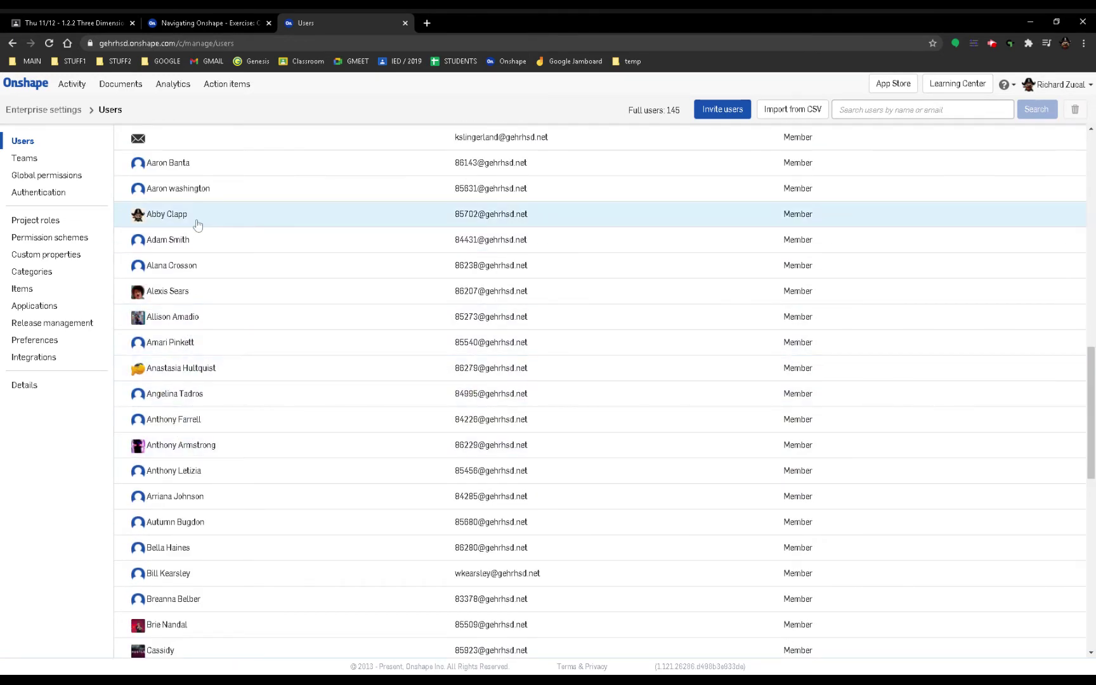
scroll(279, 319, down, 5)
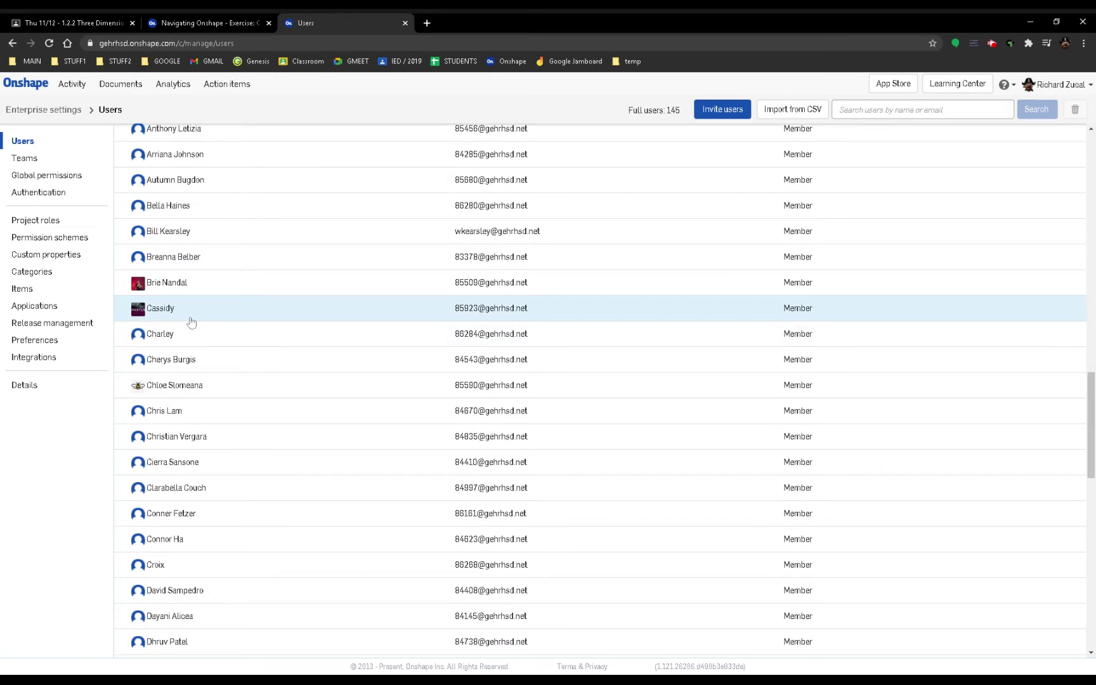
scroll(243, 357, down, 5)
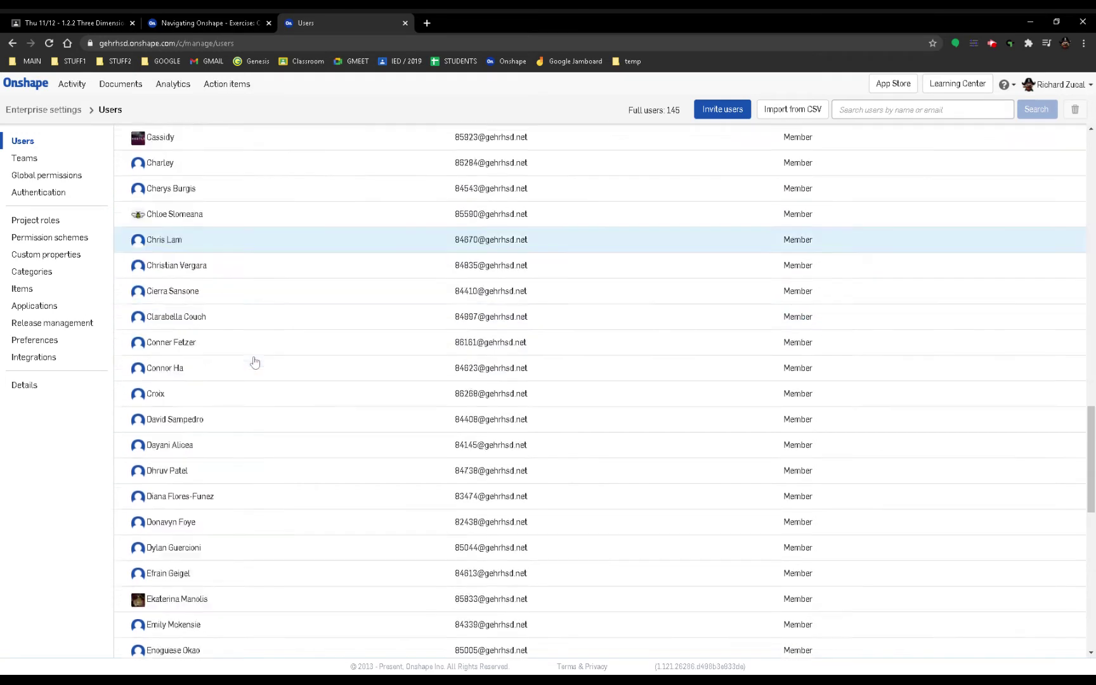
scroll(291, 441, down, 9)
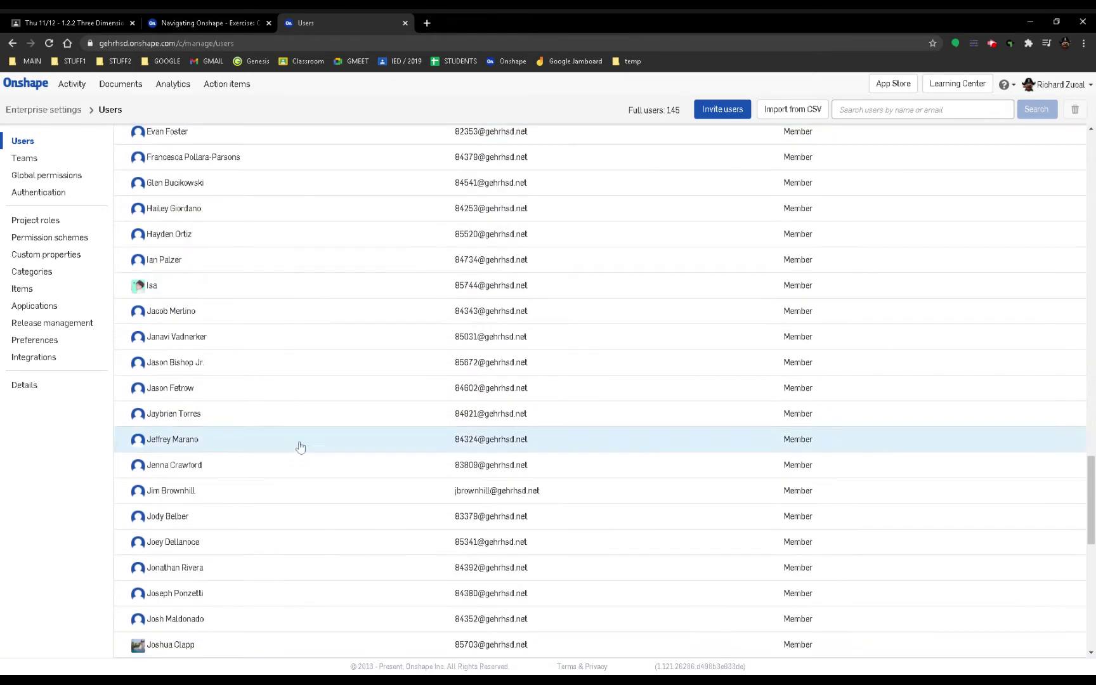
scroll(272, 430, down, 6)
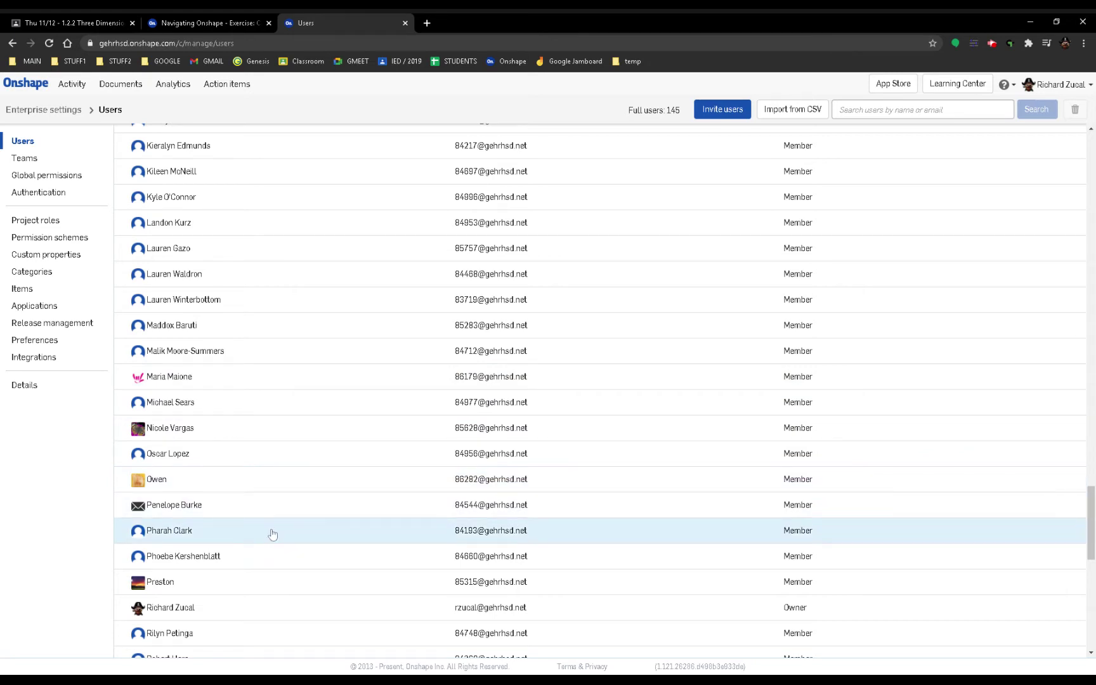
scroll(284, 590, down, 5)
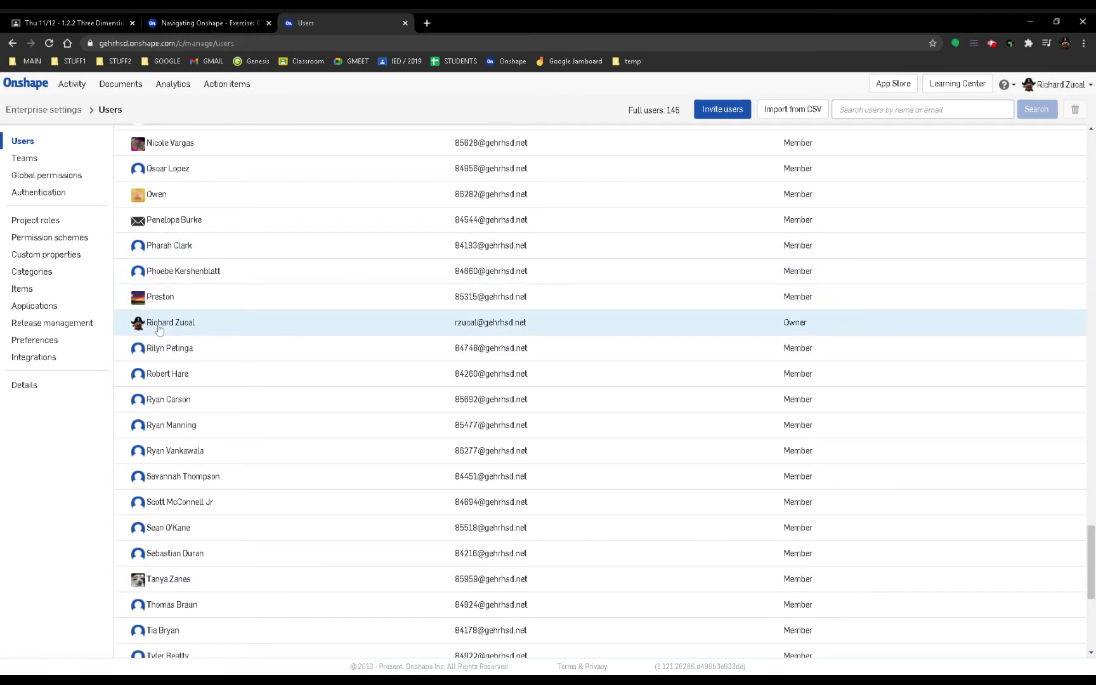
scroll(221, 580, down, 5)
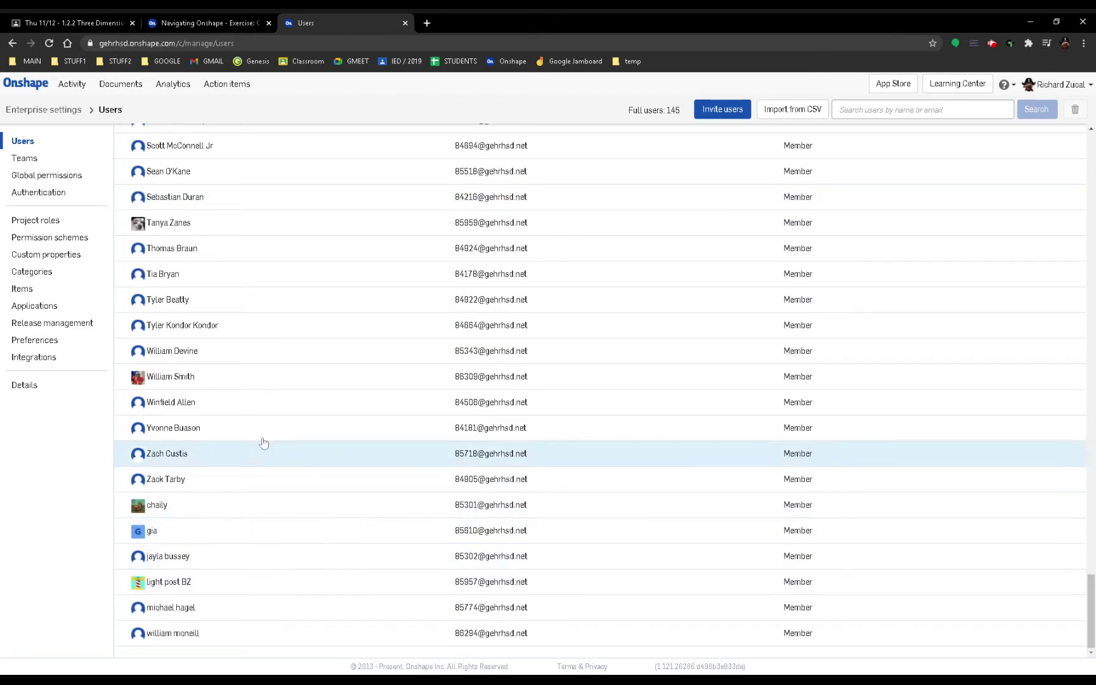
scroll(345, 384, up, 10)
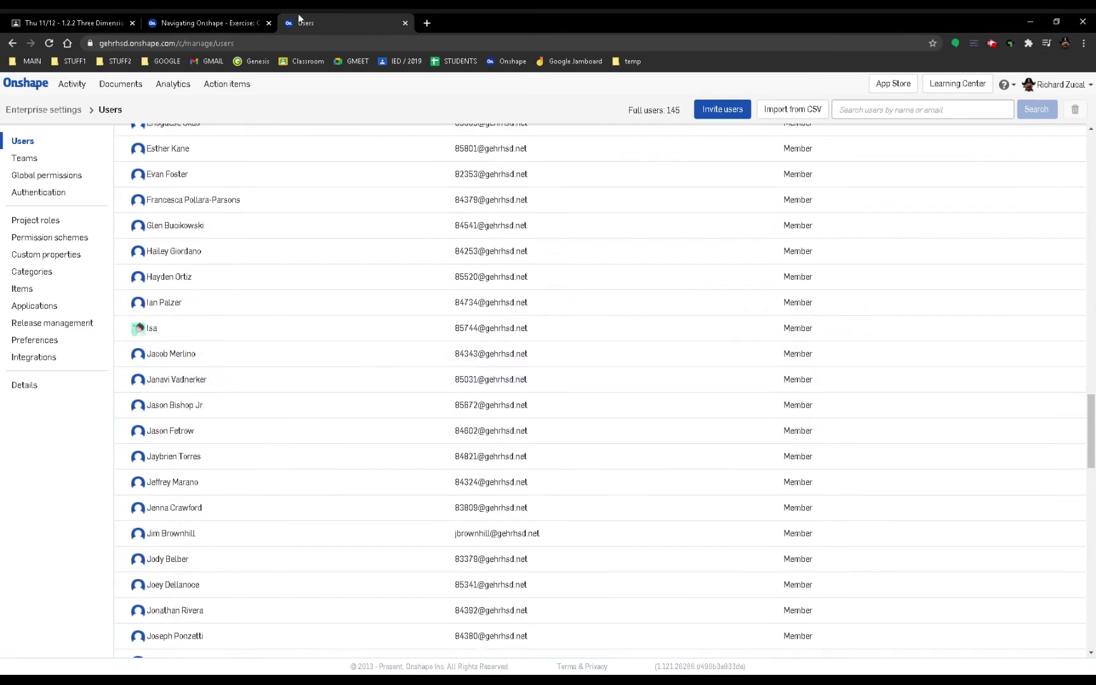
Return to the Customizing Your Account exercise and read through its slides up to Step 6 on default units.
click(214, 20)
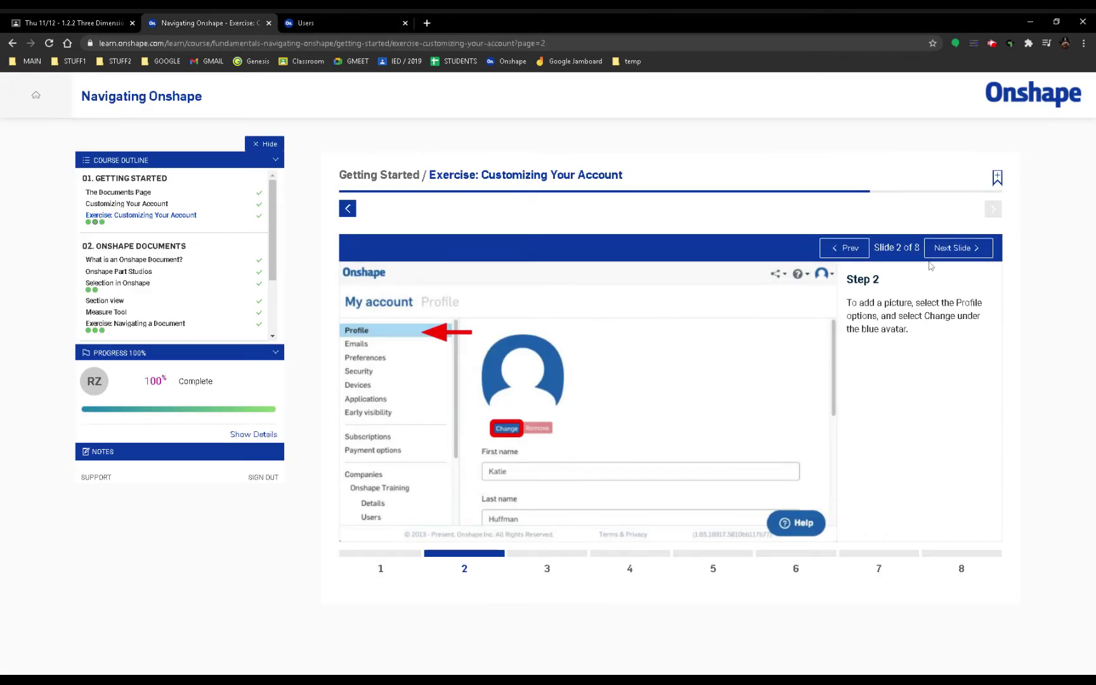
click(950, 253)
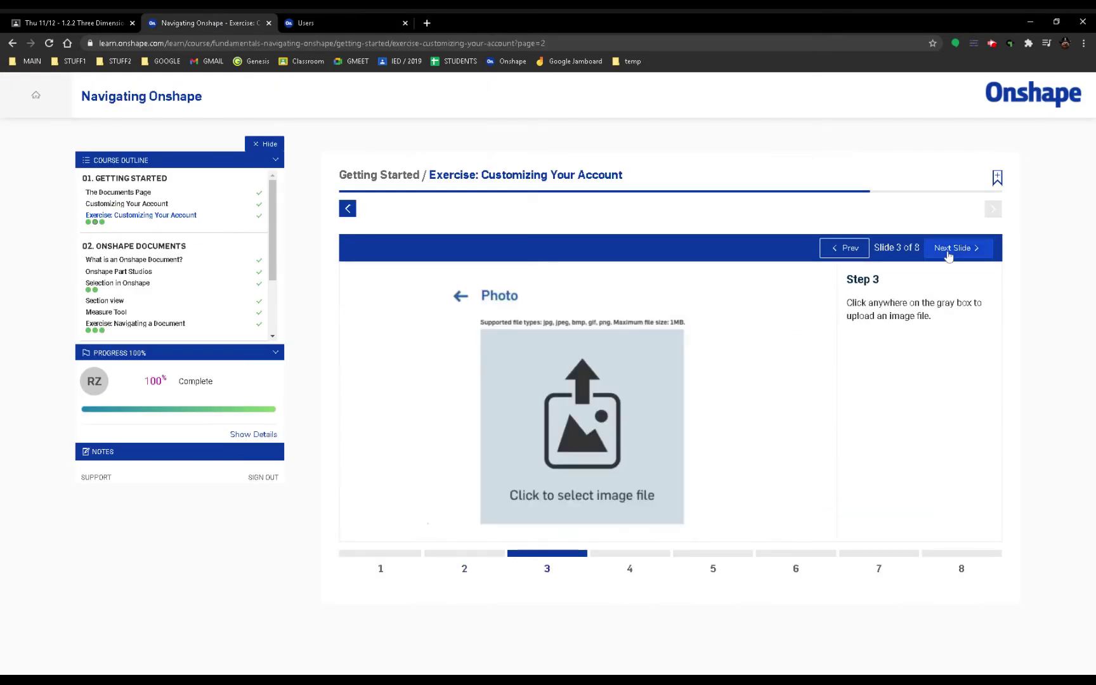
click(950, 252)
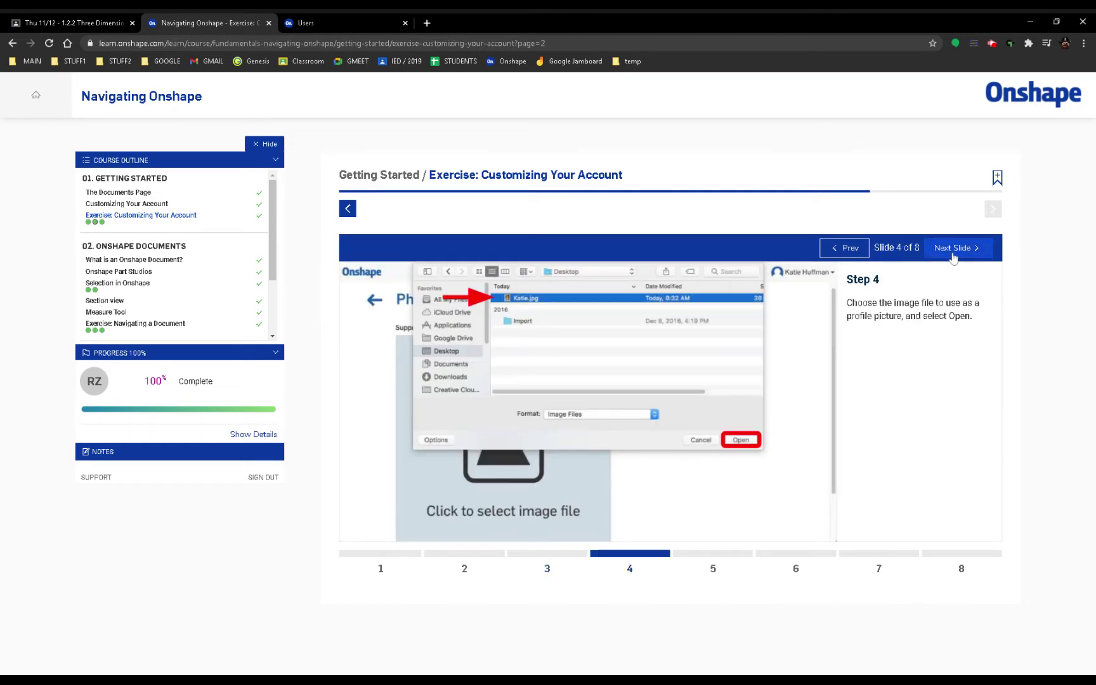
click(935, 255)
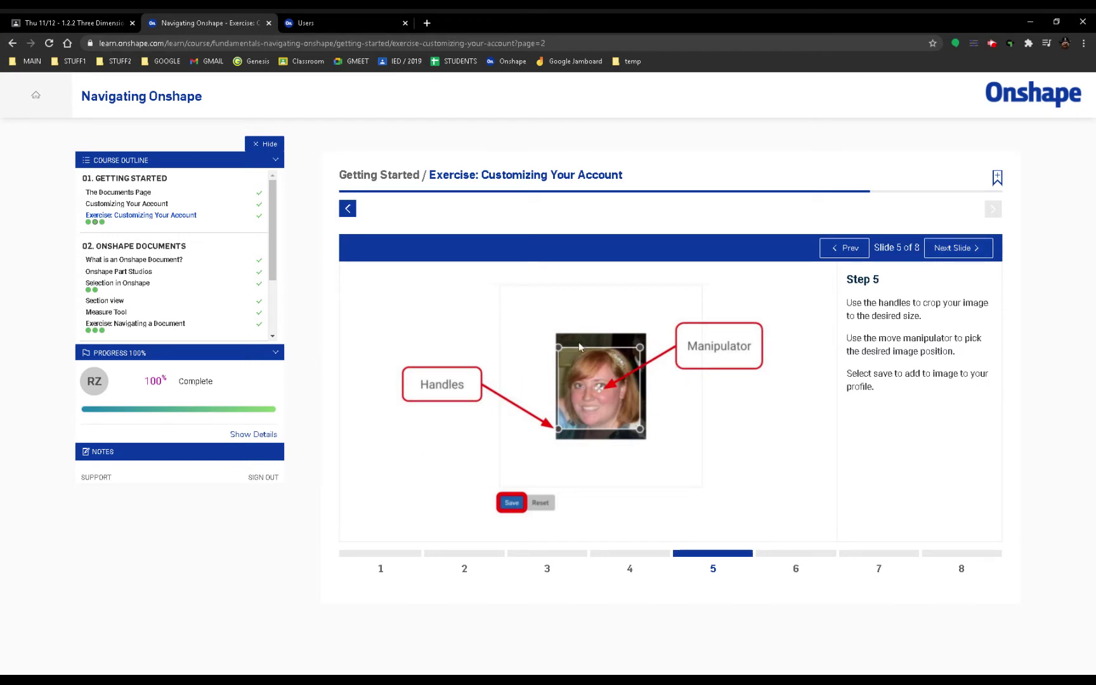
click(950, 252)
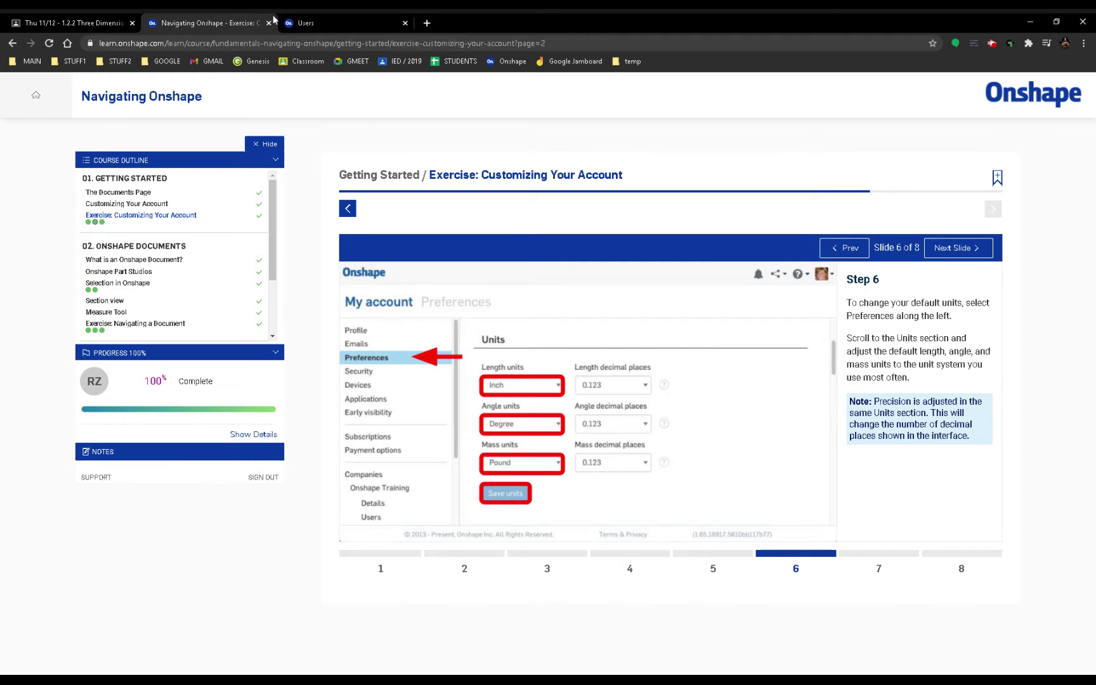
Switch to the Onshape account, open its Preferences page, and view the startup page choices.
click(325, 19)
click(1055, 84)
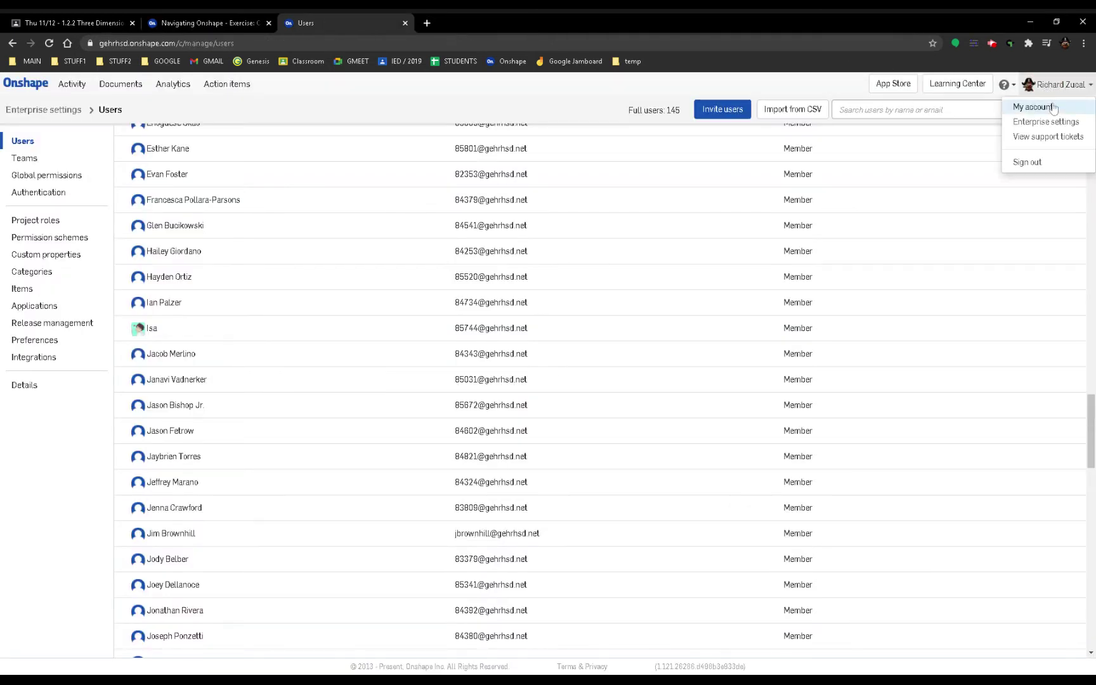
click(1035, 106)
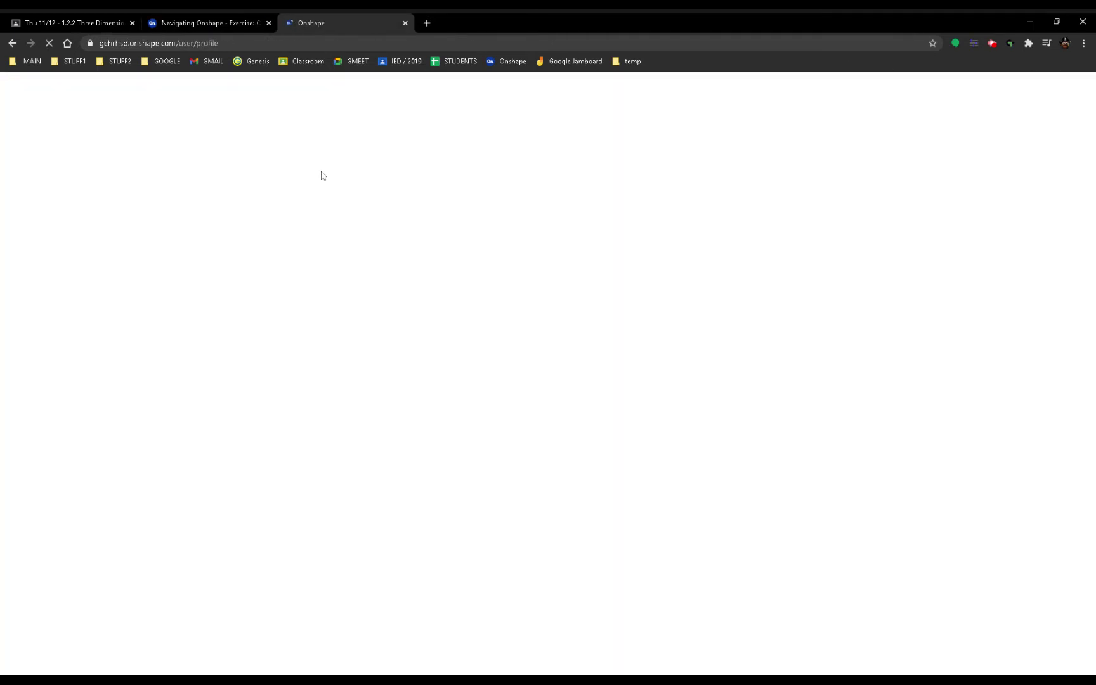
click(39, 173)
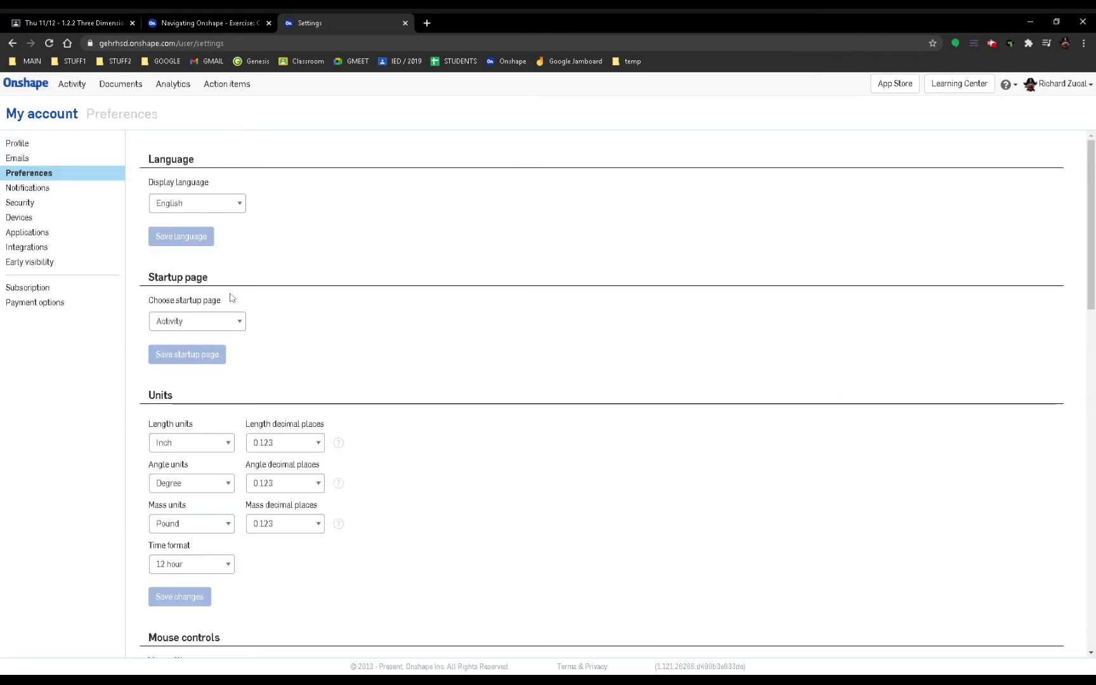
click(232, 324)
click(232, 323)
Set the default angle decimal places to 0.1 in the Units section and save the changes.
scroll(382, 340, down, 3)
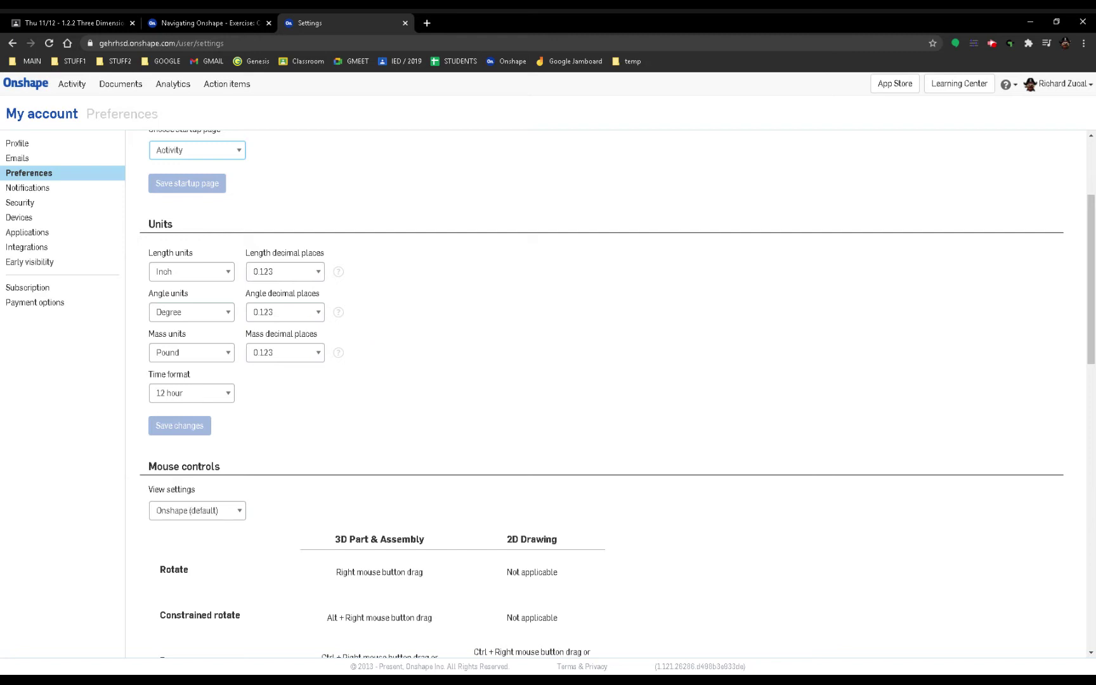
click(1047, 85)
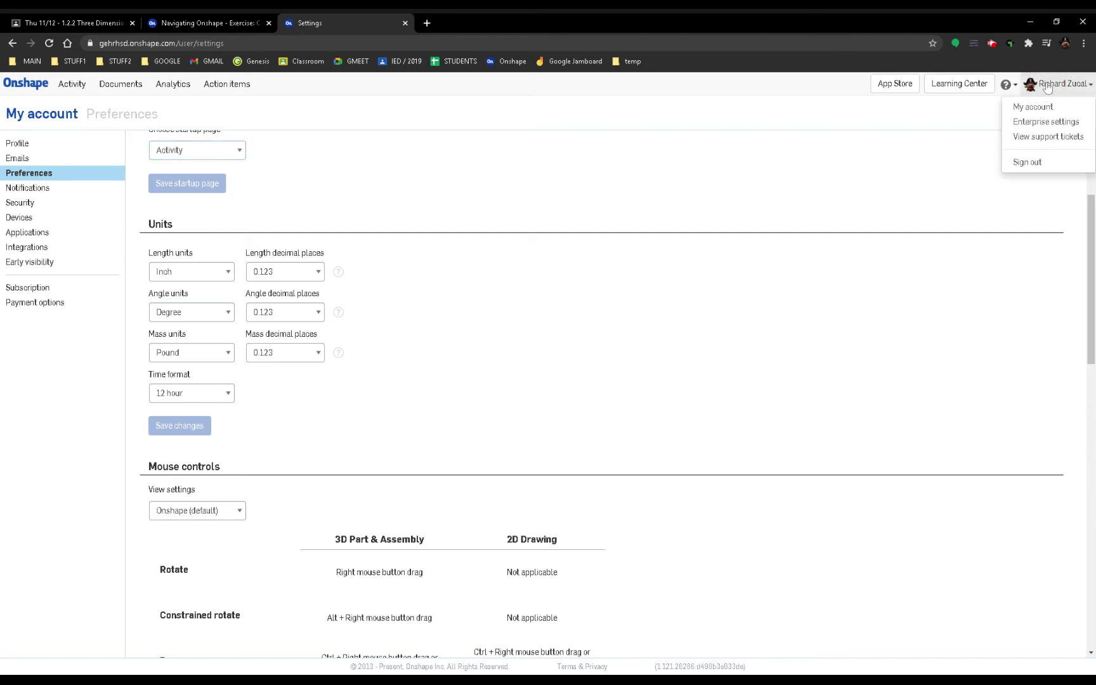
click(458, 309)
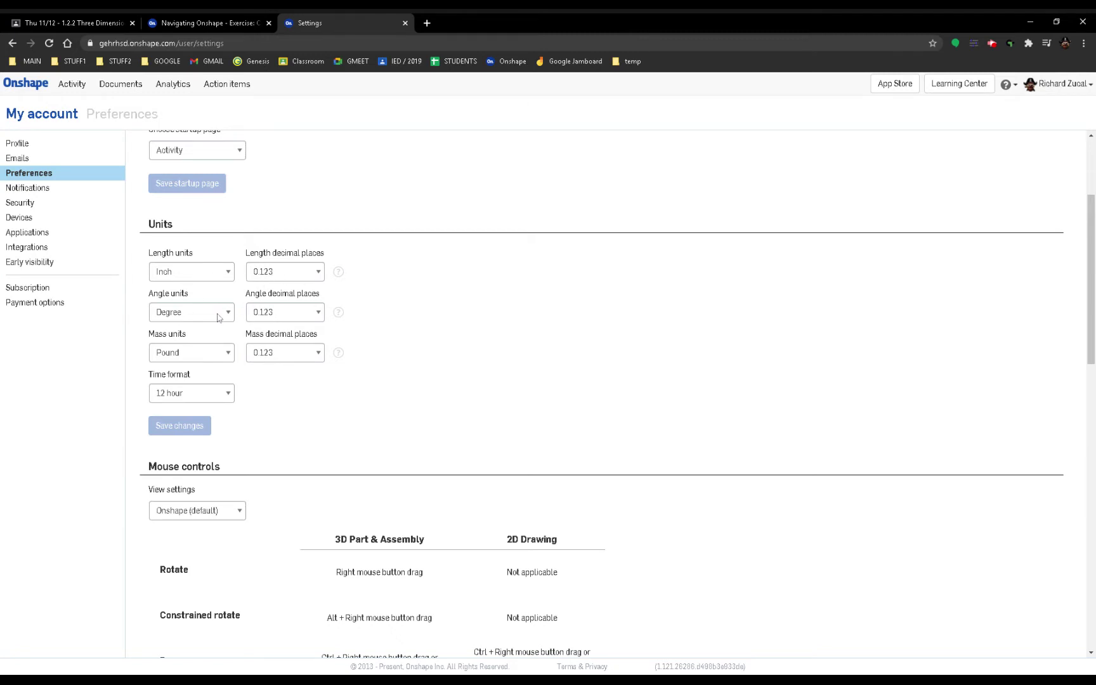
click(288, 312)
click(297, 326)
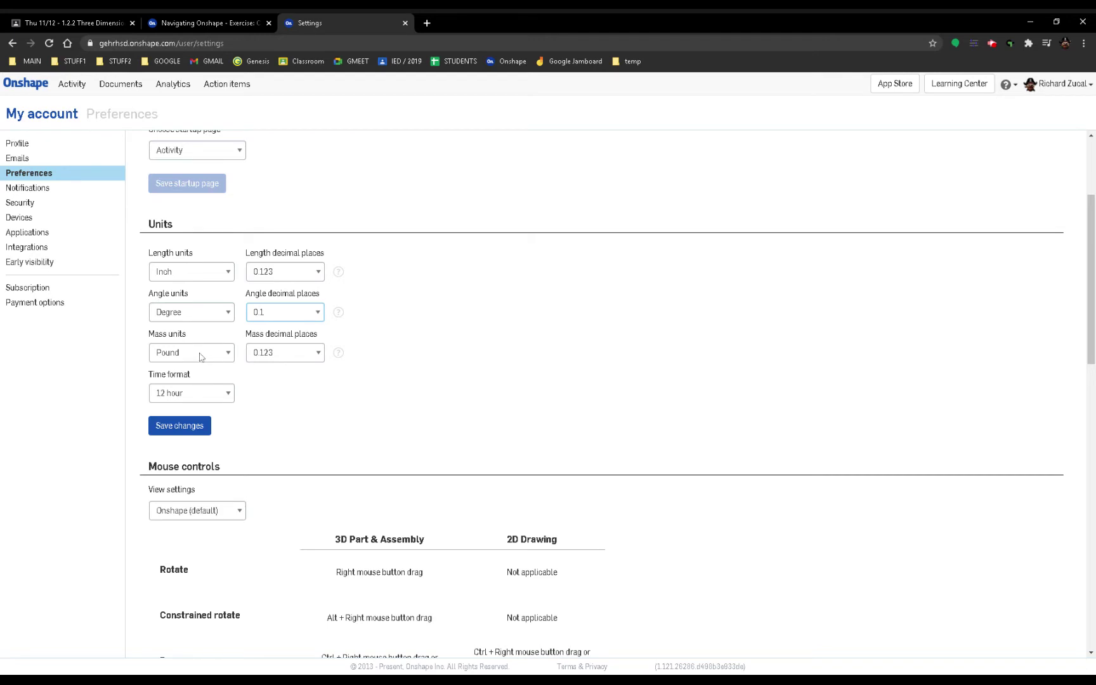
click(179, 426)
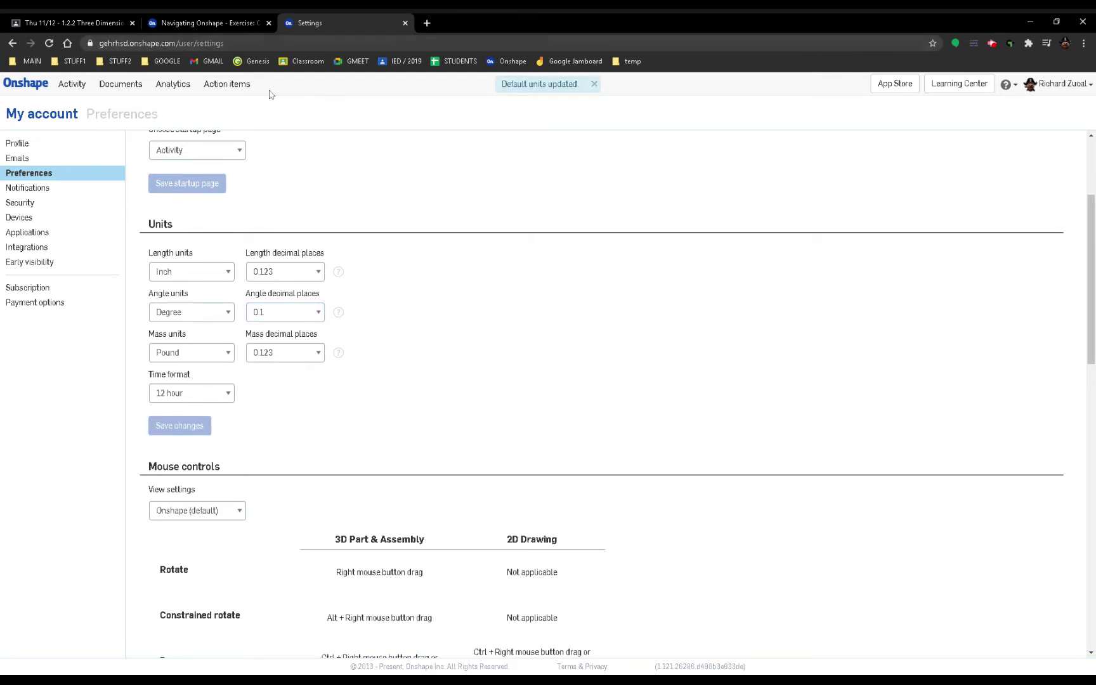
Return to the Customizing Your Account exercise and advance it to Step 7 on matching another CAD system's mouse controls.
click(231, 22)
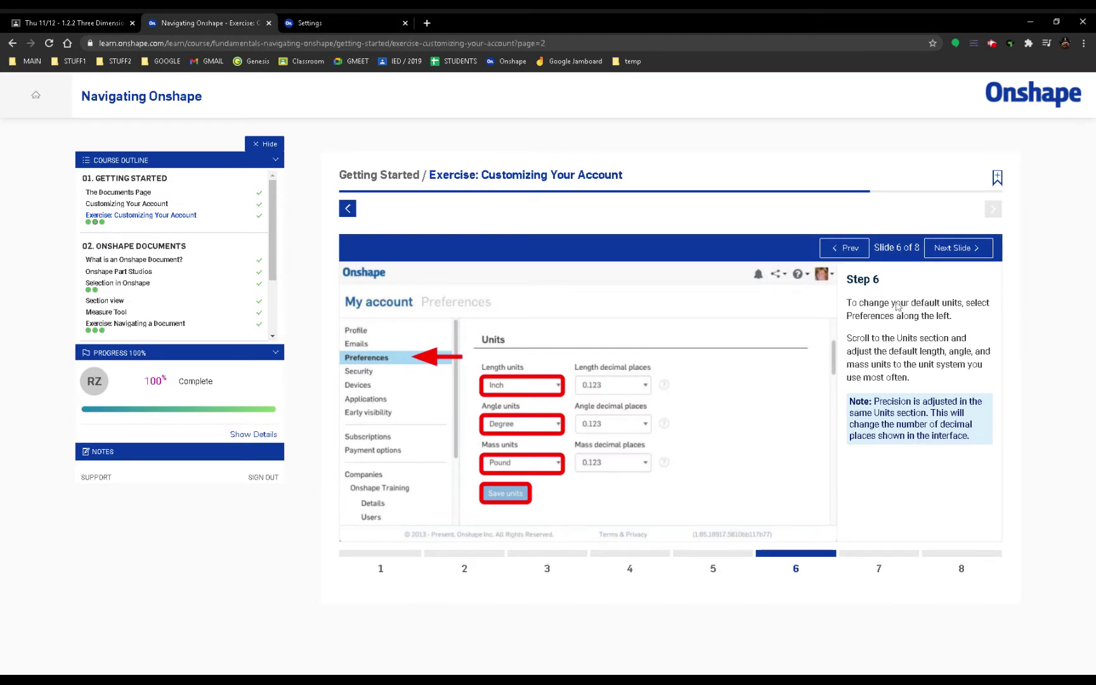
click(948, 252)
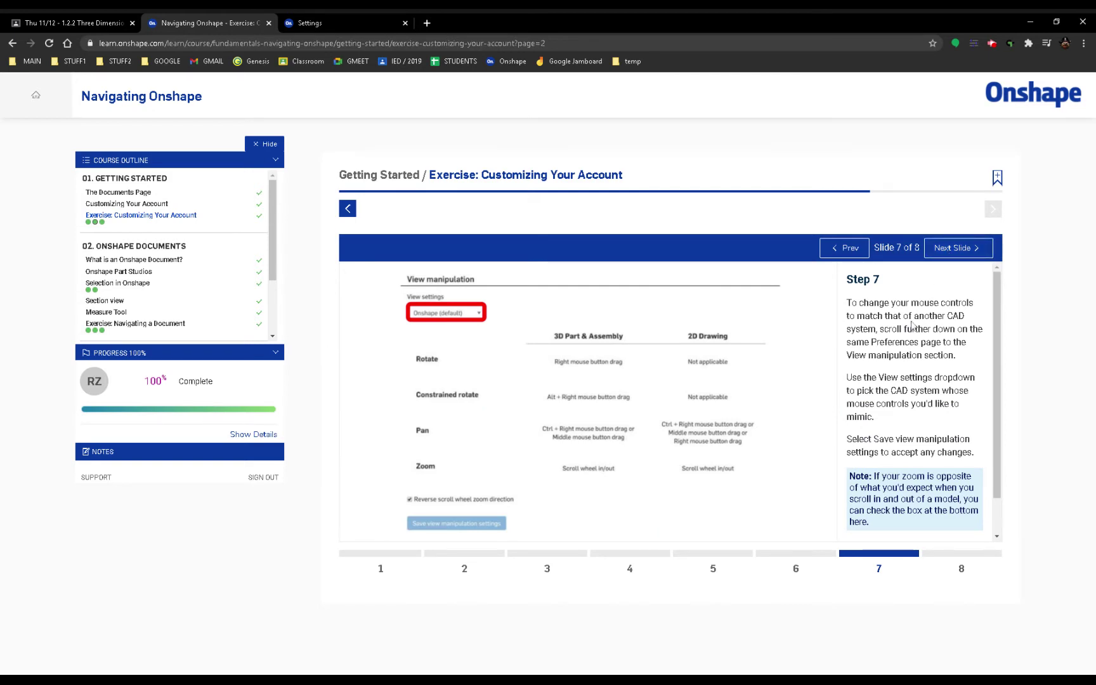
click(355, 24)
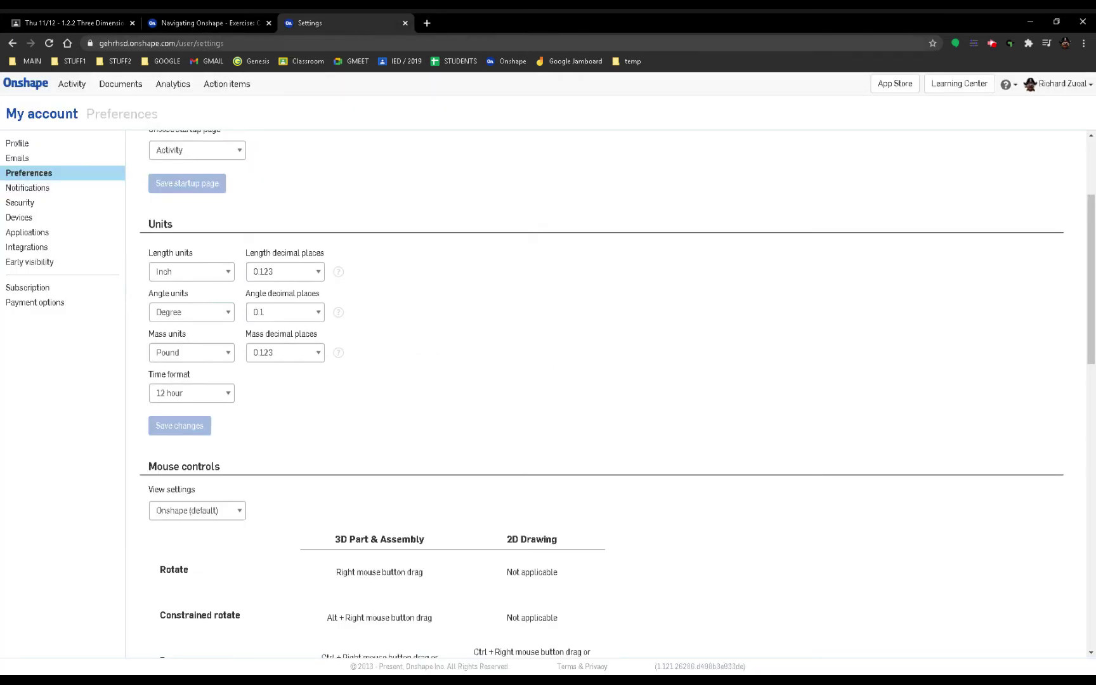
click(254, 22)
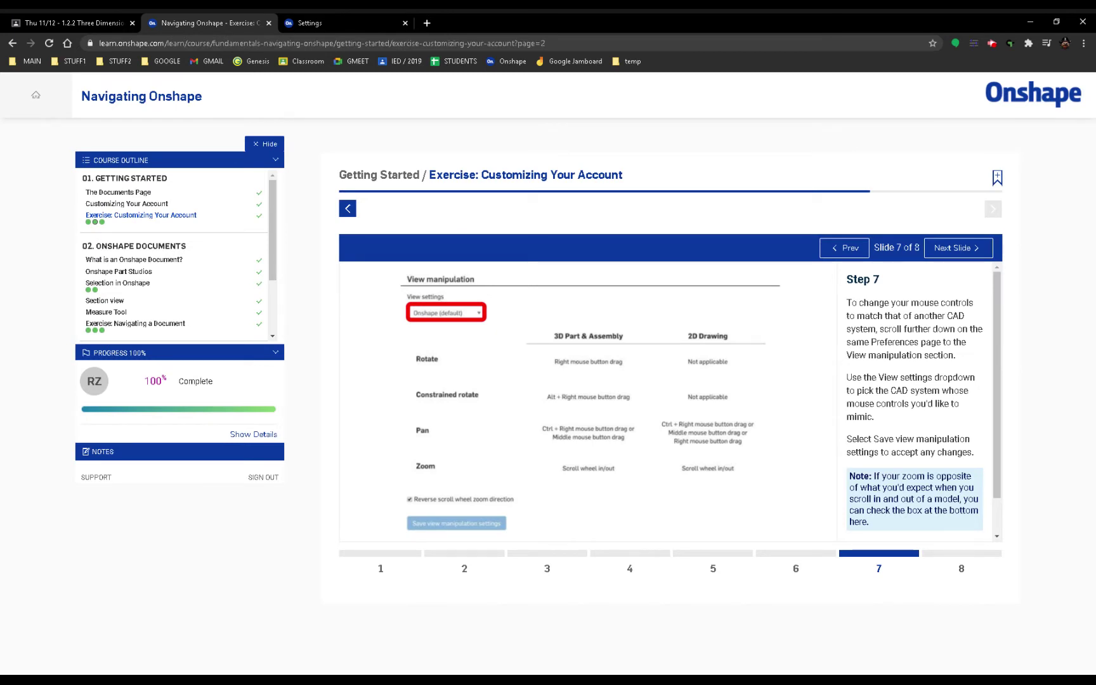
Look through the account Preferences from the mouse controls down to the material libraries.
click(332, 23)
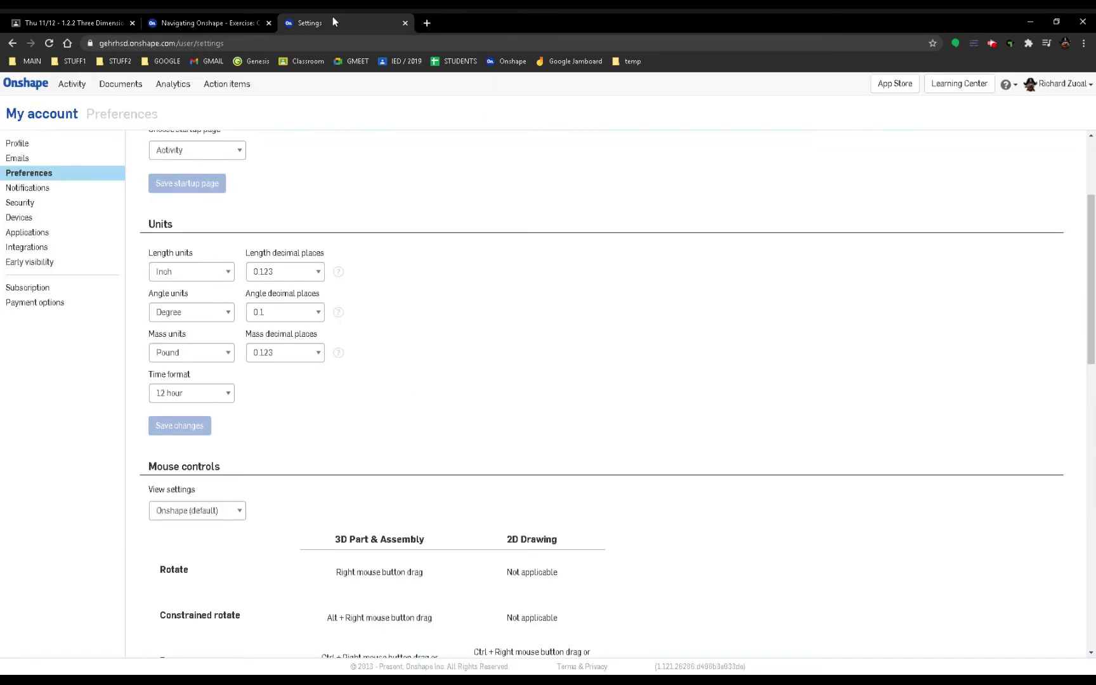
scroll(312, 346, down, 10)
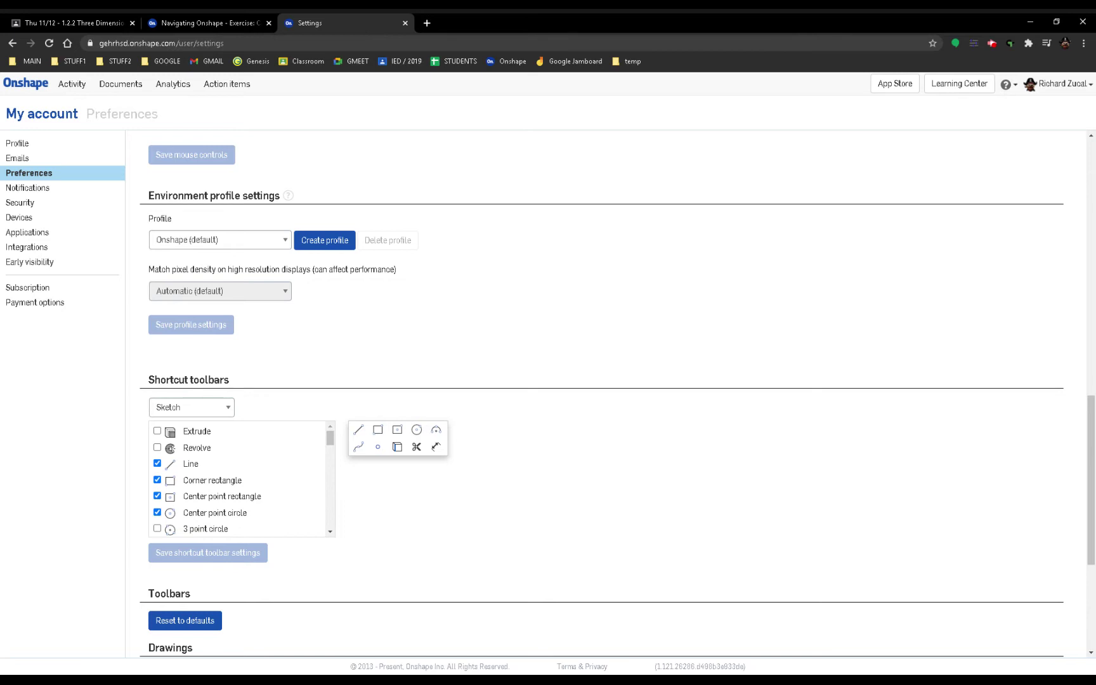
scroll(307, 345, down, 4)
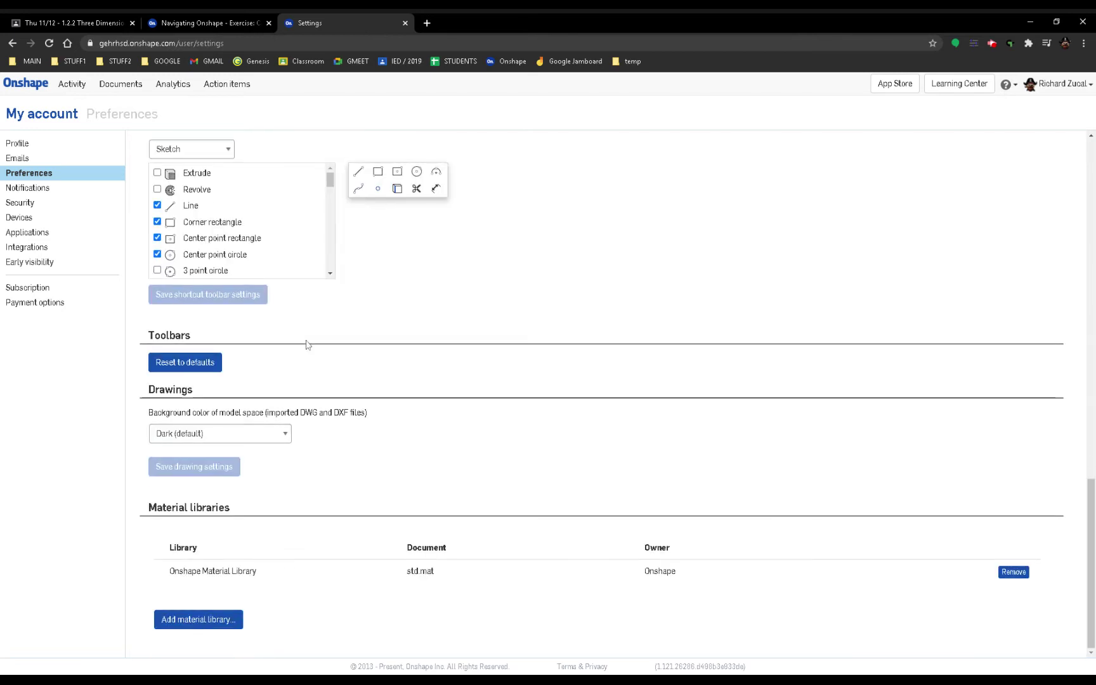
scroll(307, 345, up, 5)
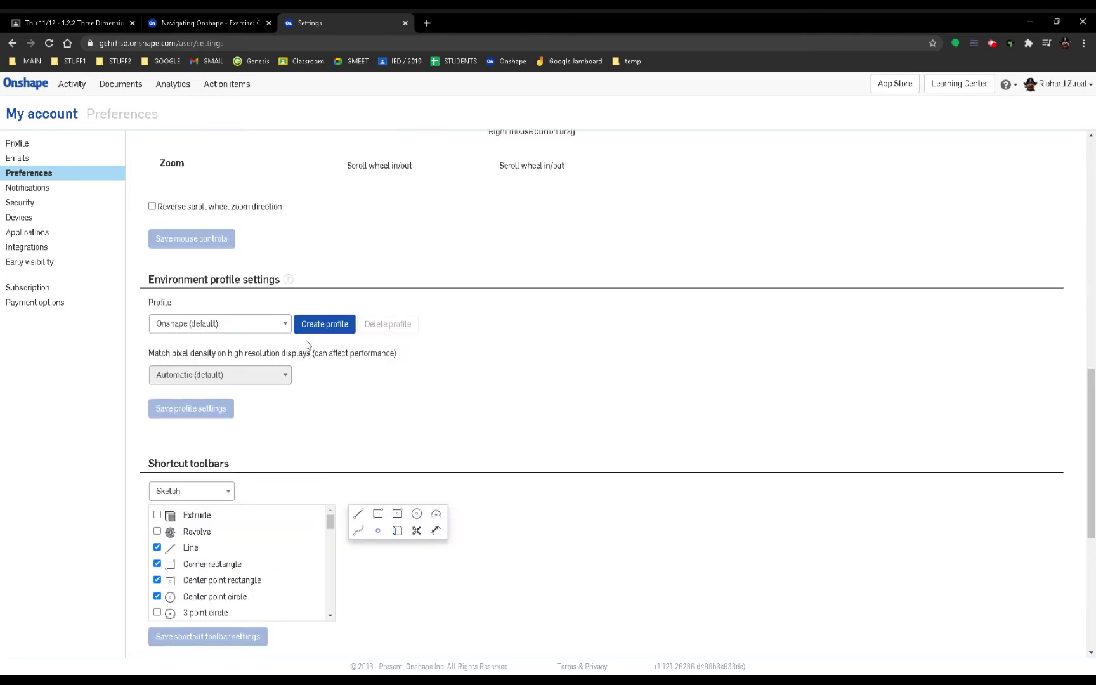
Check Step 7 of the exercise against the account Preferences, and view the View settings choices under Mouse controls.
click(228, 23)
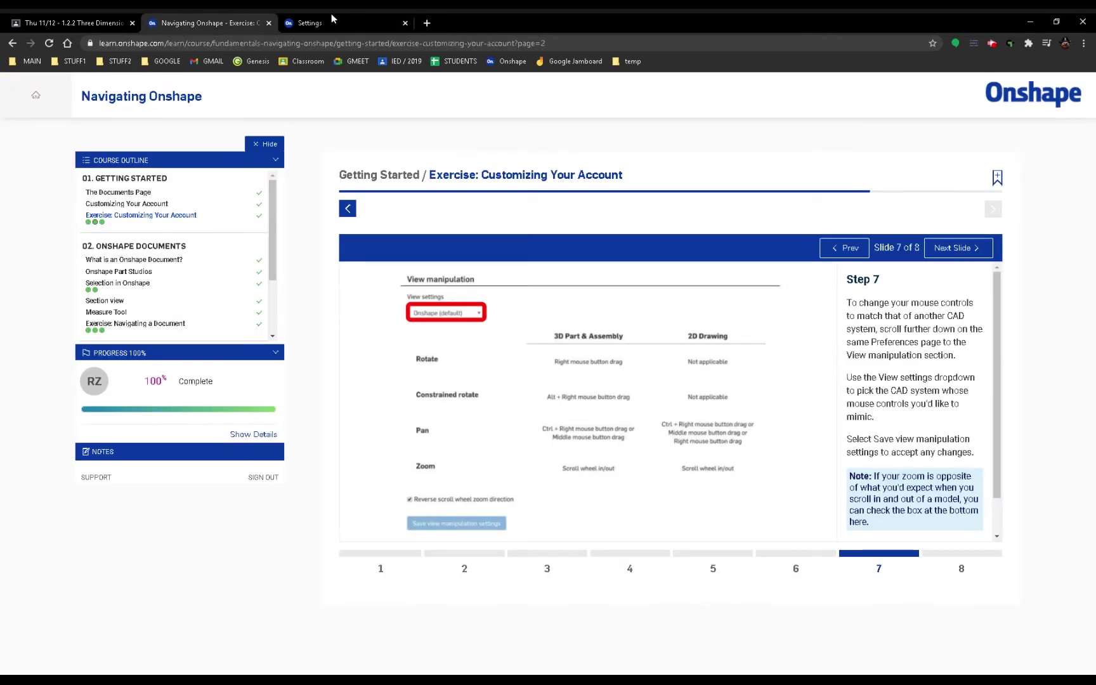
click(310, 23)
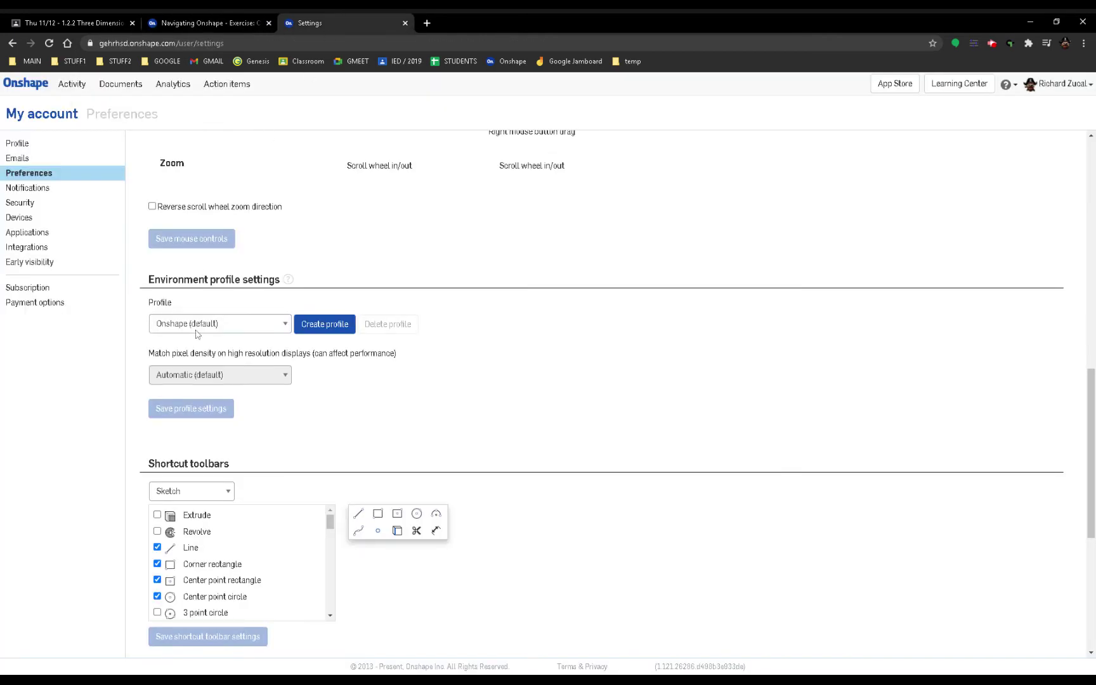
click(225, 329)
scroll(351, 397, up, 3)
scroll(353, 397, up, 2)
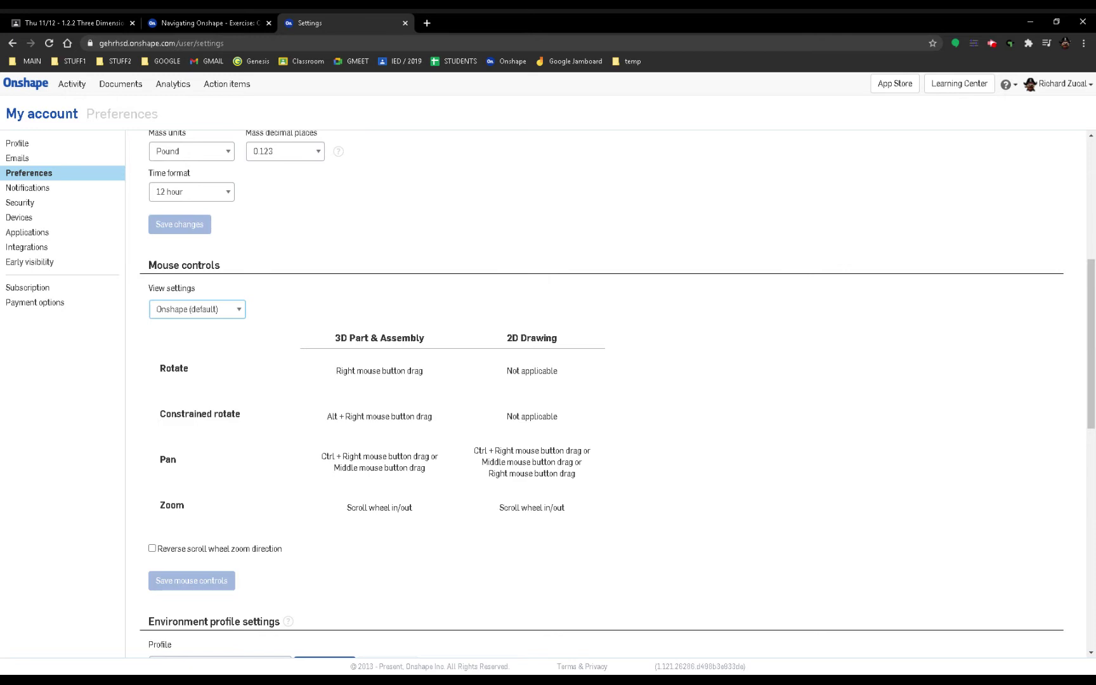
click(328, 288)
scroll(637, 499, down, 3)
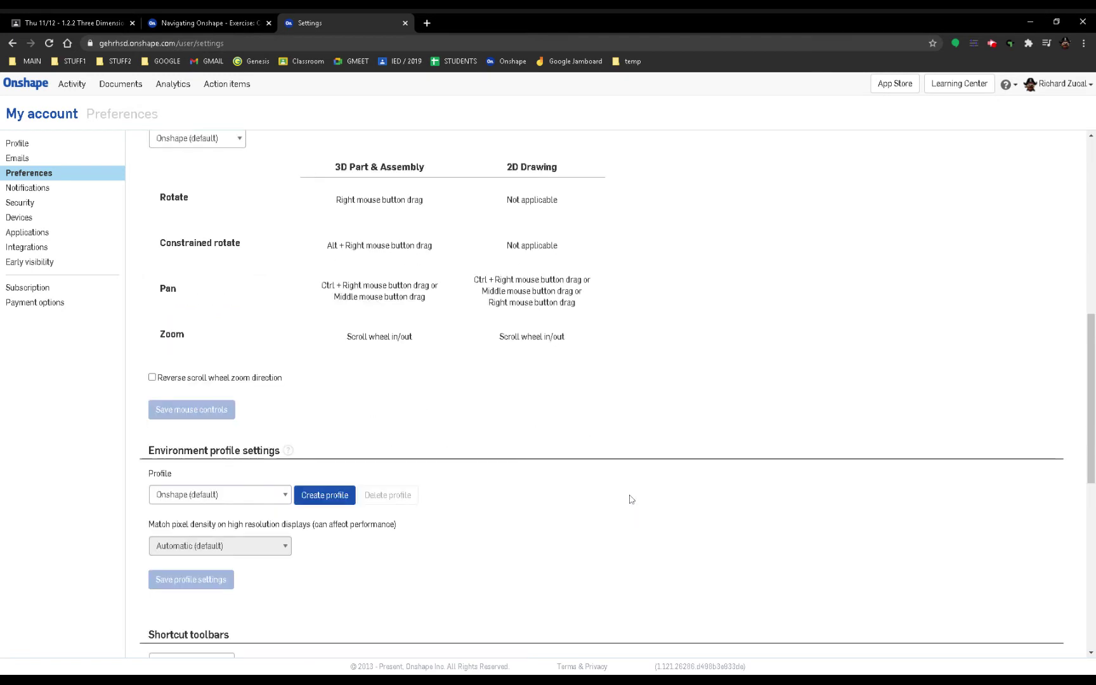
Advance the exercise to Step 8 and return the Onshape account to its main Documents page.
click(241, 22)
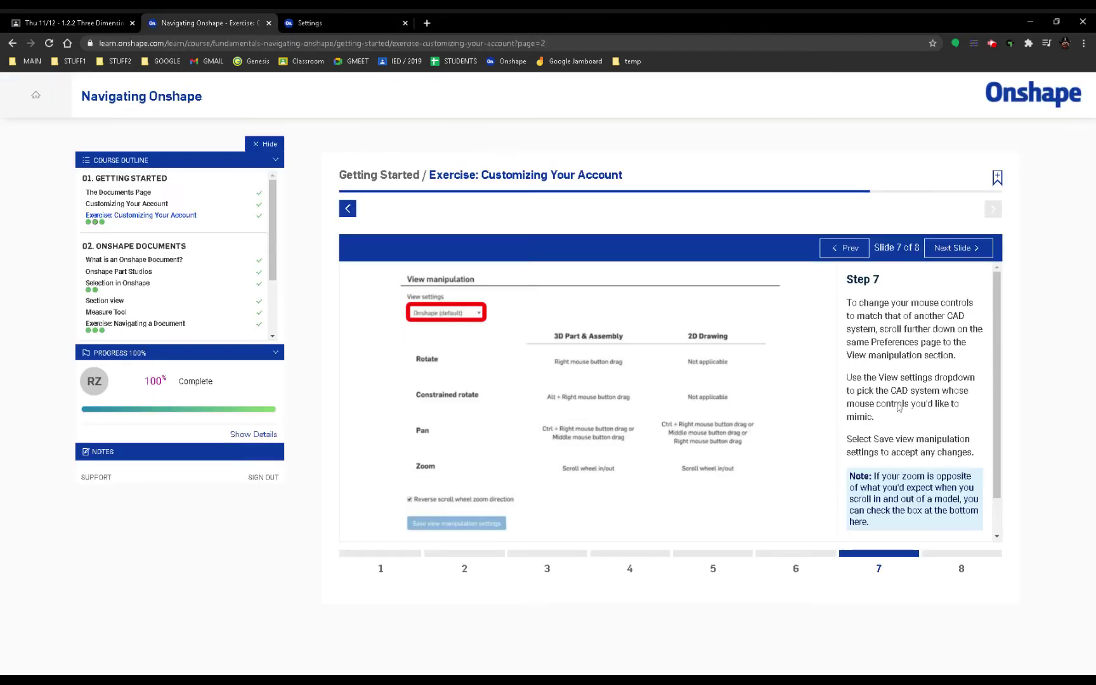
click(951, 253)
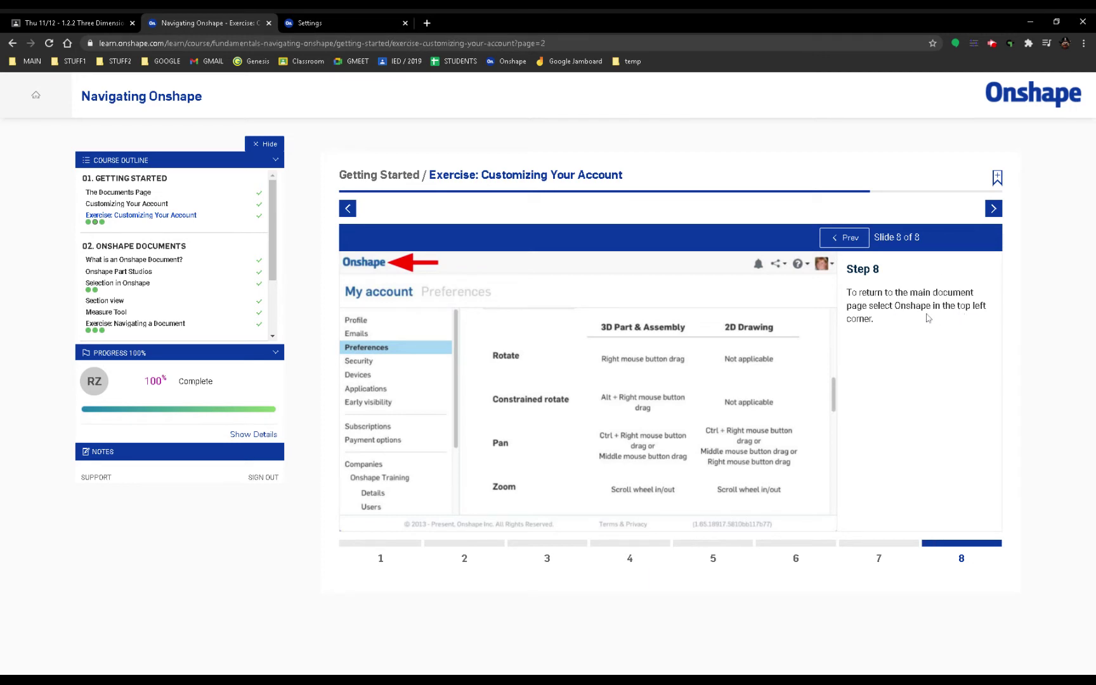
click(322, 21)
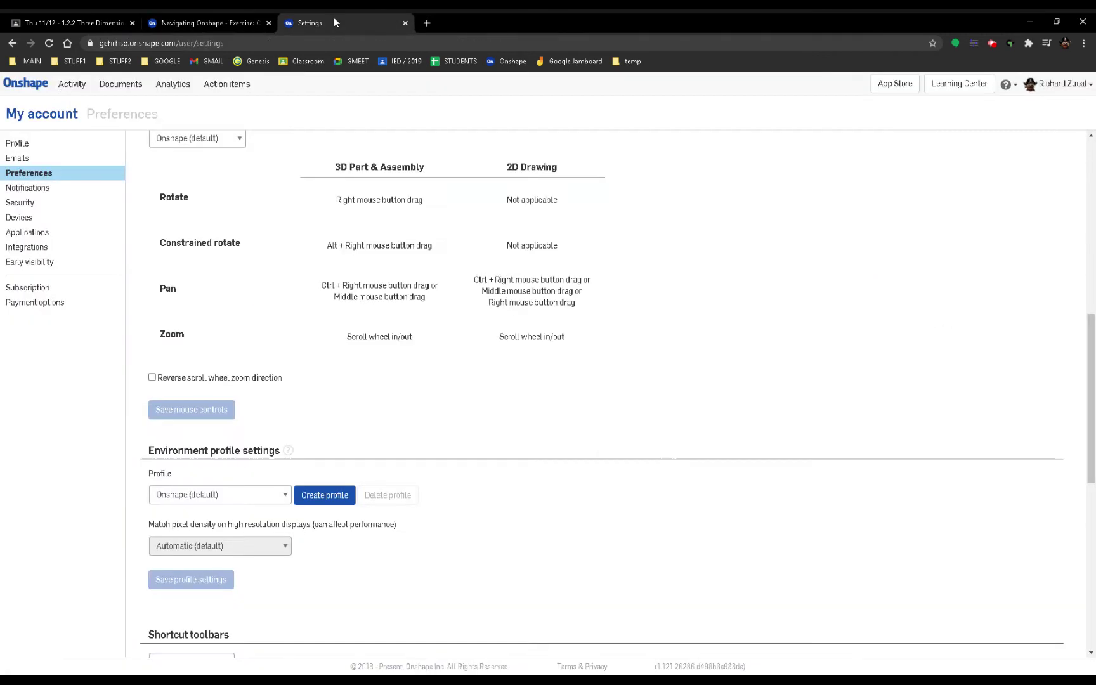
click(26, 83)
Begin the exercise's self-check and answer the Account settings question with "Changes settings for your Onshape profile".
click(196, 23)
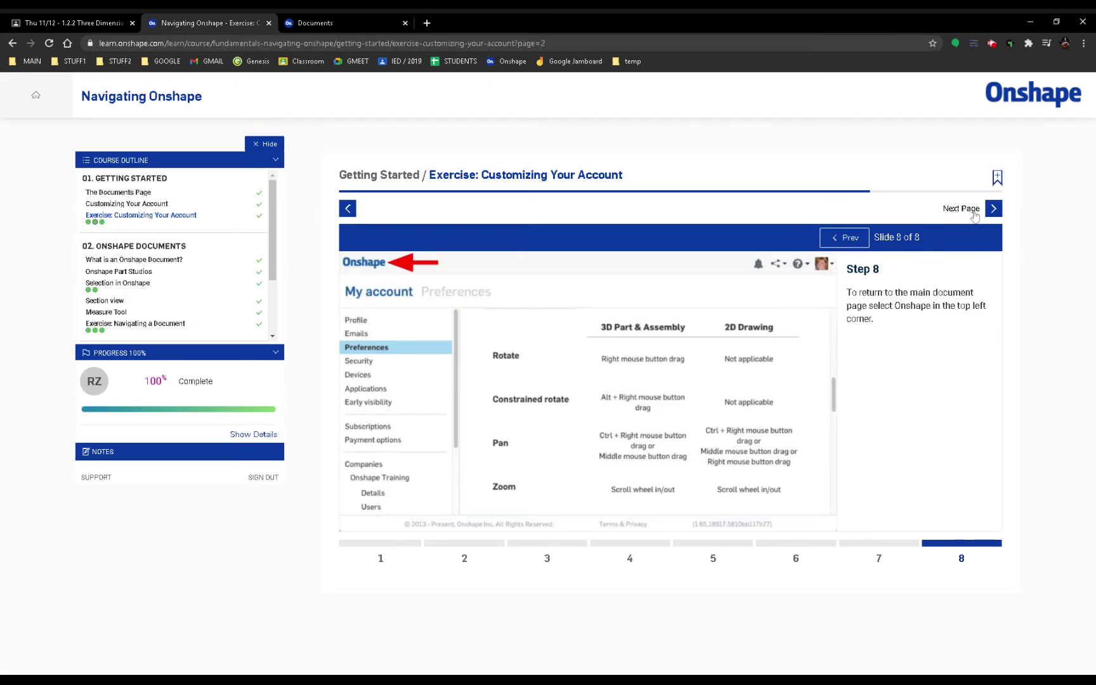
click(995, 210)
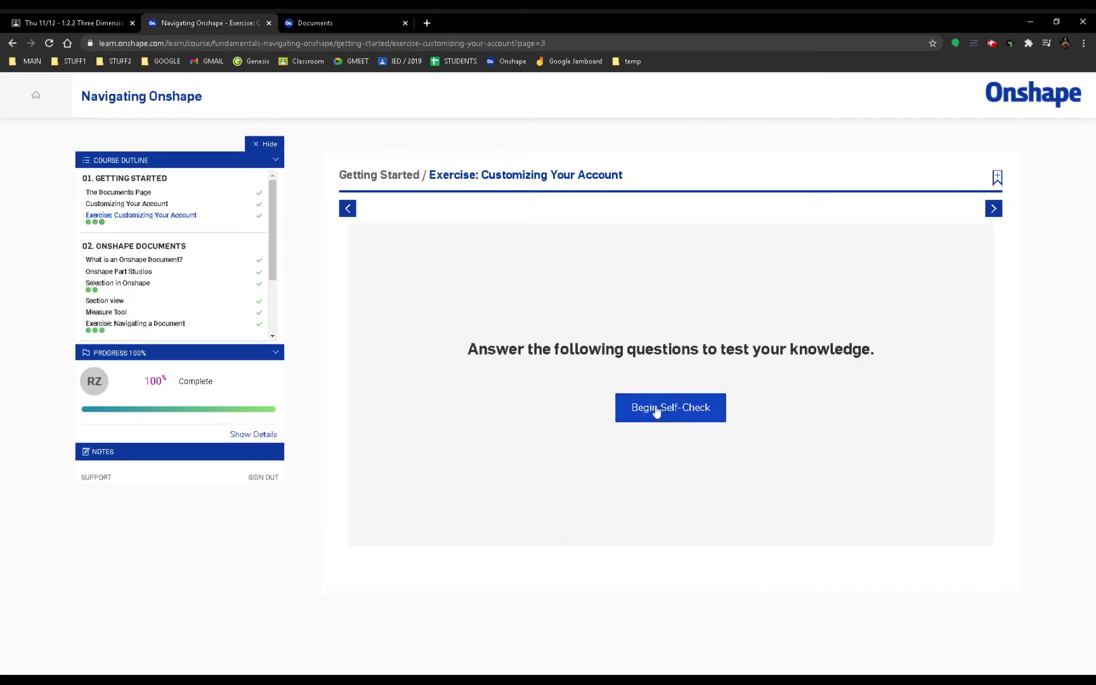
click(656, 410)
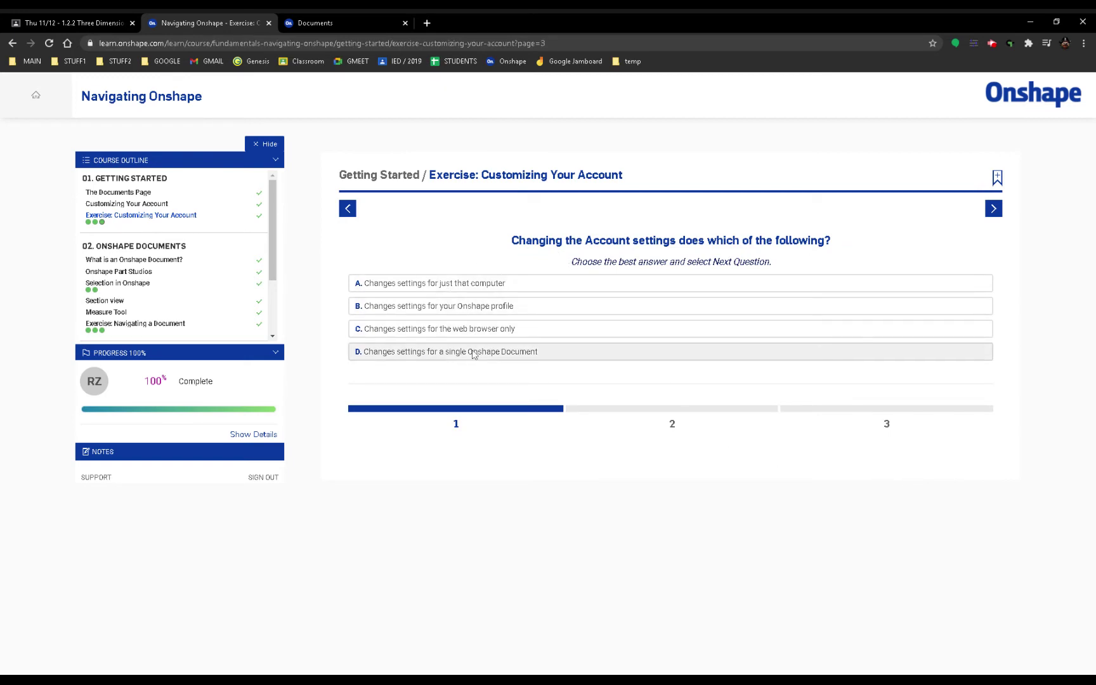
click(481, 309)
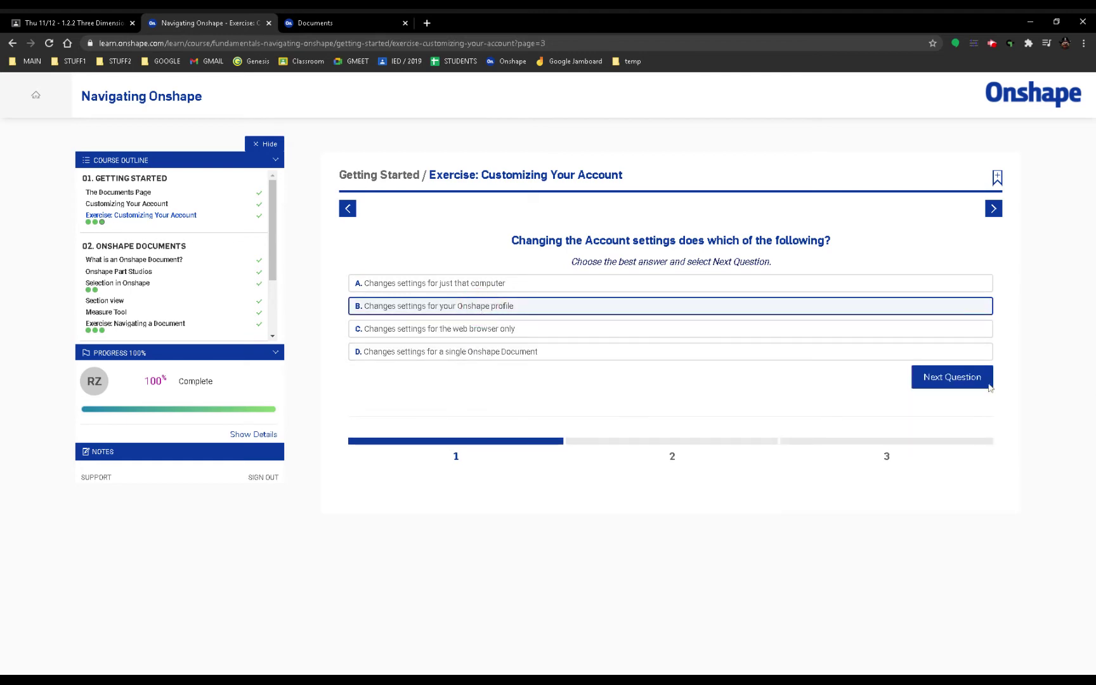
click(963, 382)
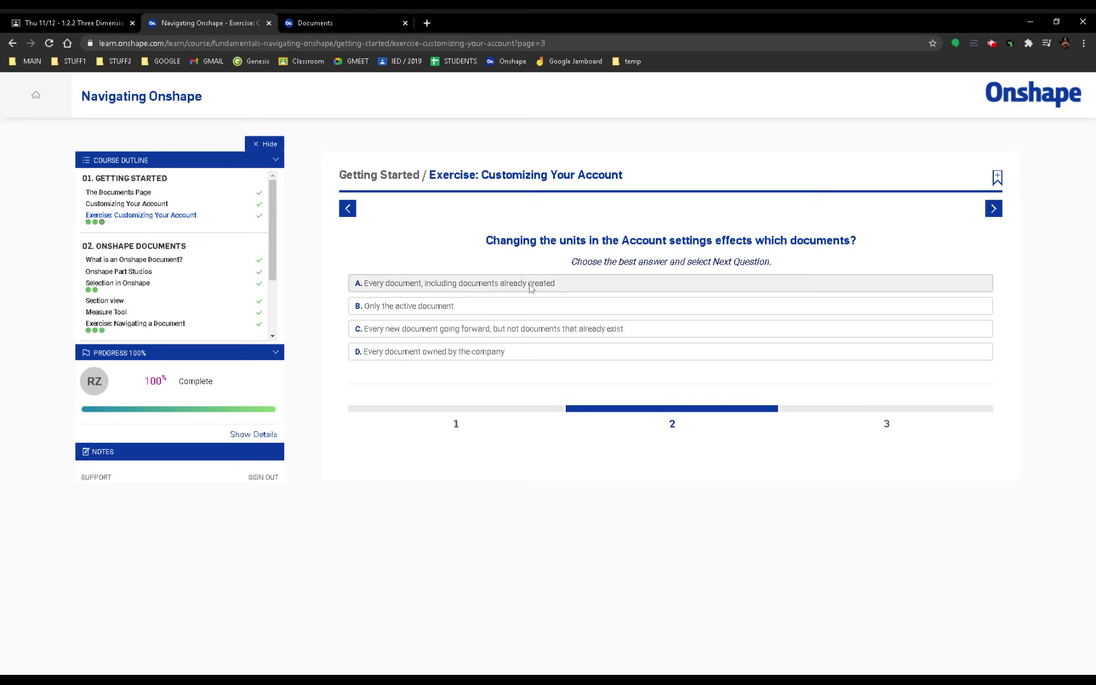
Answer question 2 with "Every new document going forward, but not documents that already exist" and question 3 with "Right", and view the self-check results.
click(544, 329)
click(941, 381)
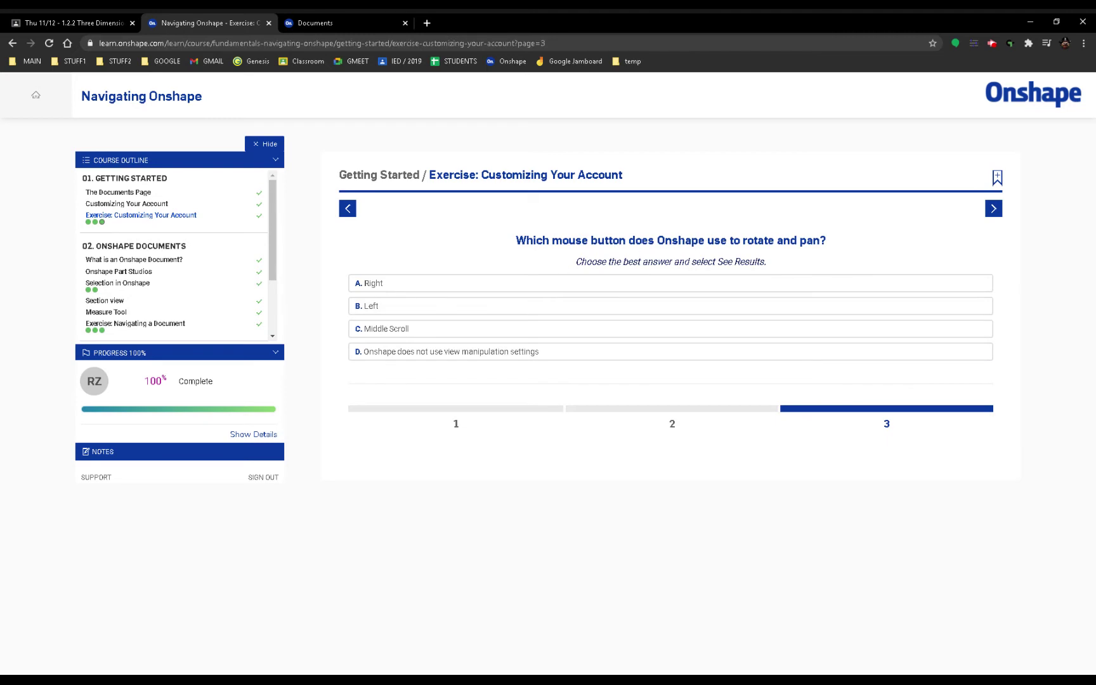
click(390, 287)
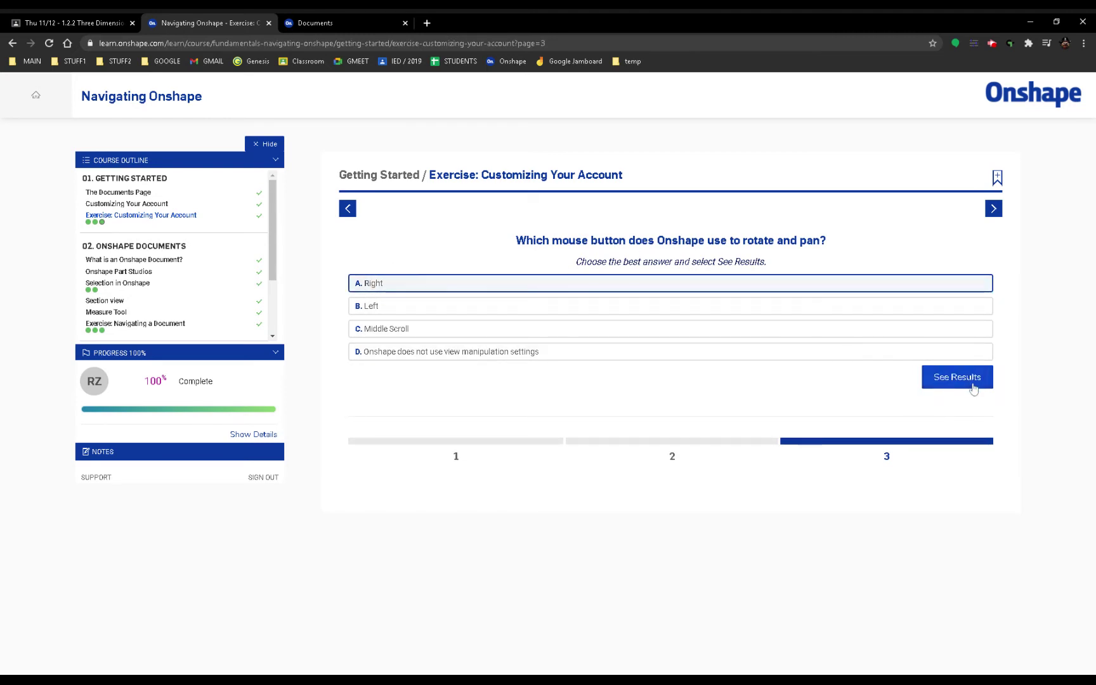
click(973, 387)
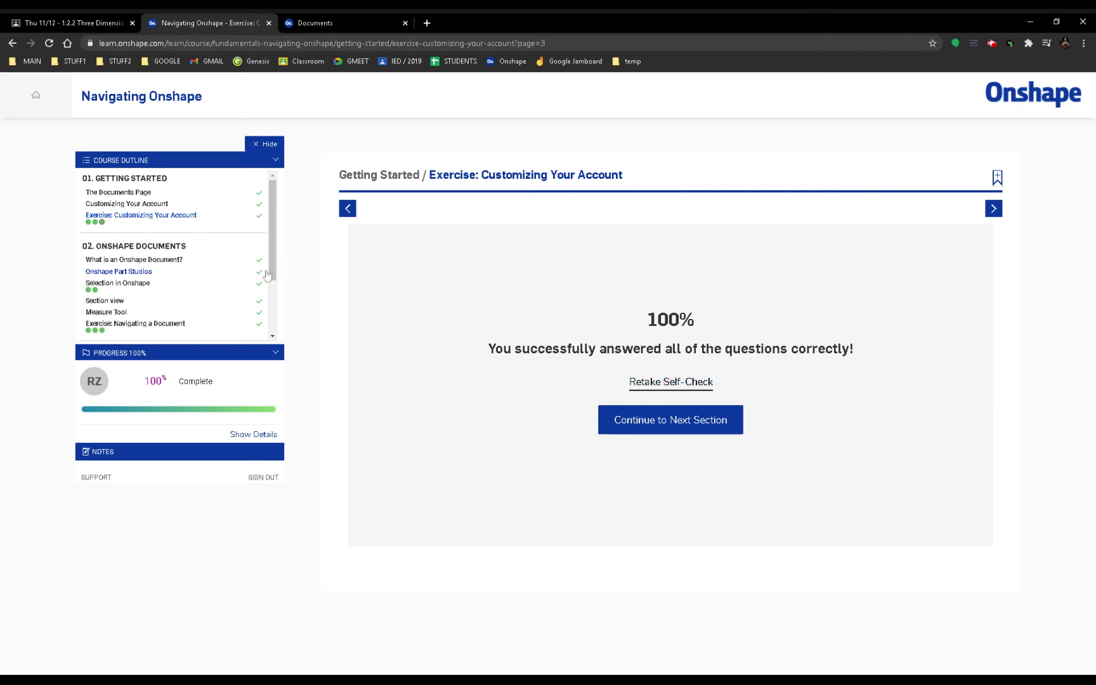
Browse the Onshape Documents lessons What is an Onshape Document?, Onshape Part Studios and Selection in Onshape.
drag(273, 263, 281, 306)
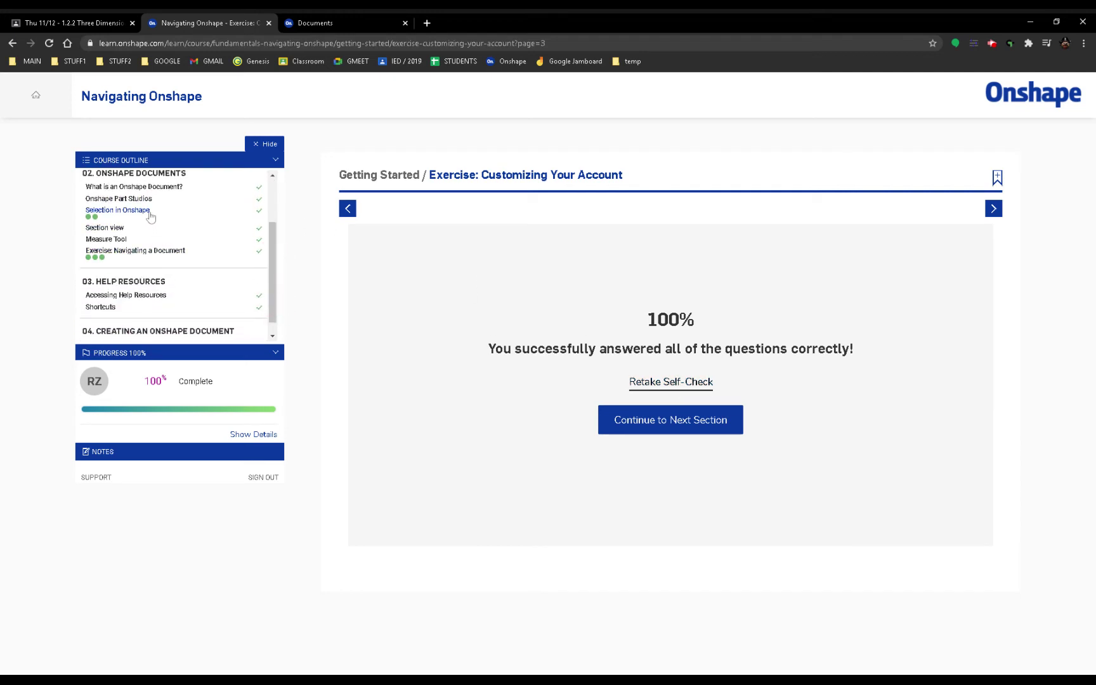
drag(272, 234, 272, 206)
click(148, 239)
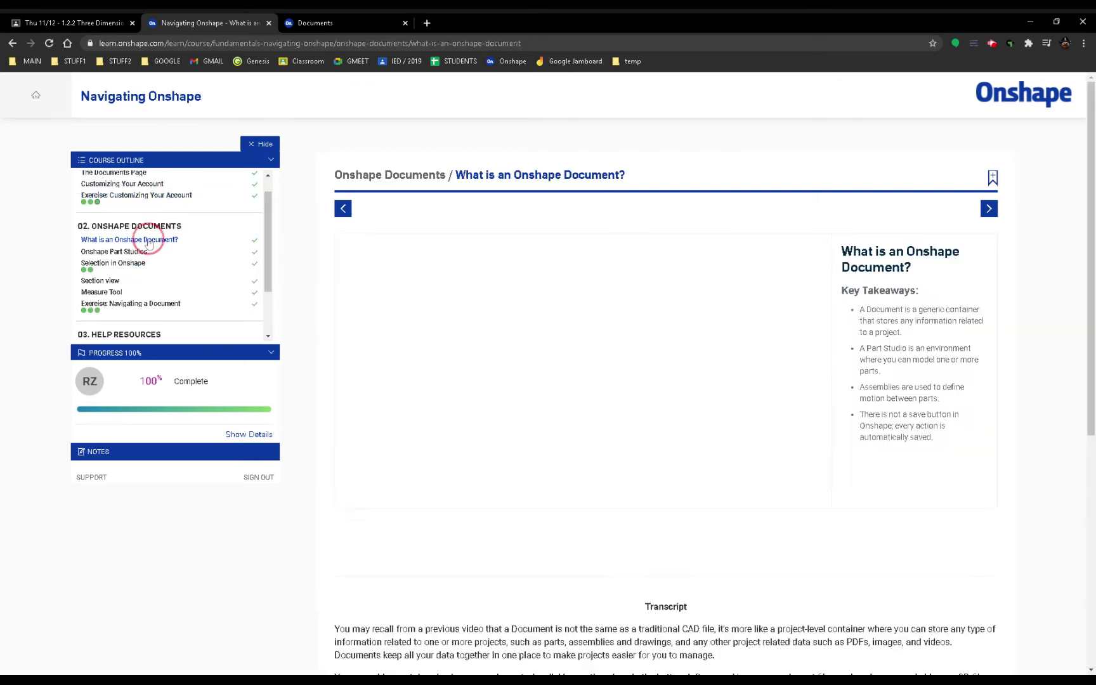
click(128, 207)
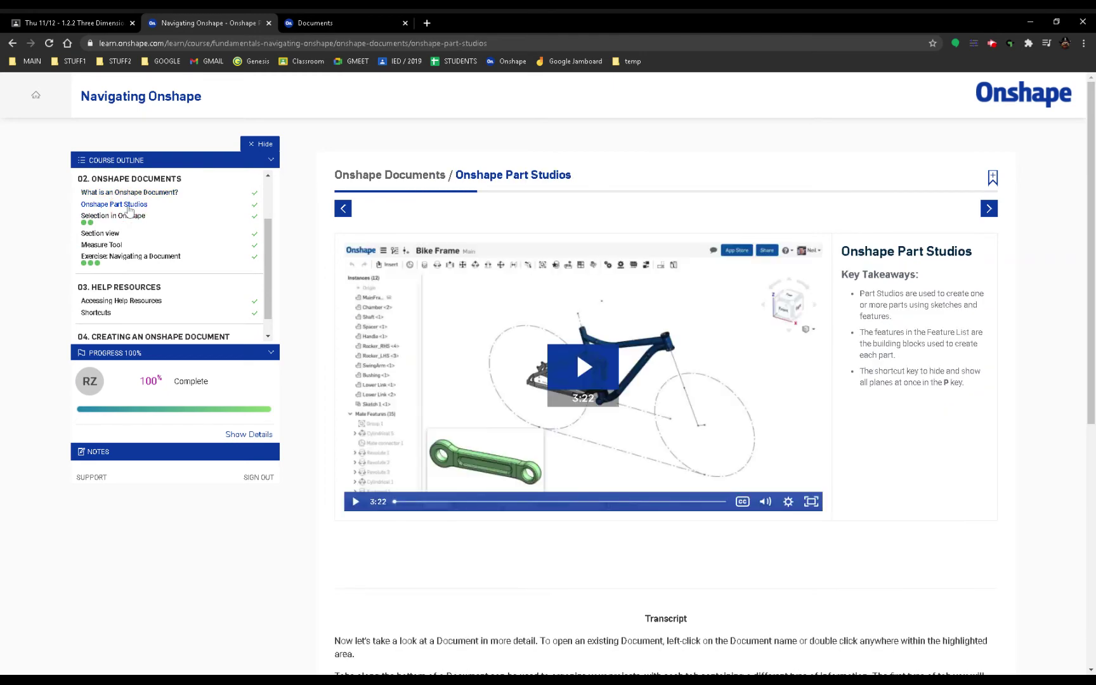
click(128, 217)
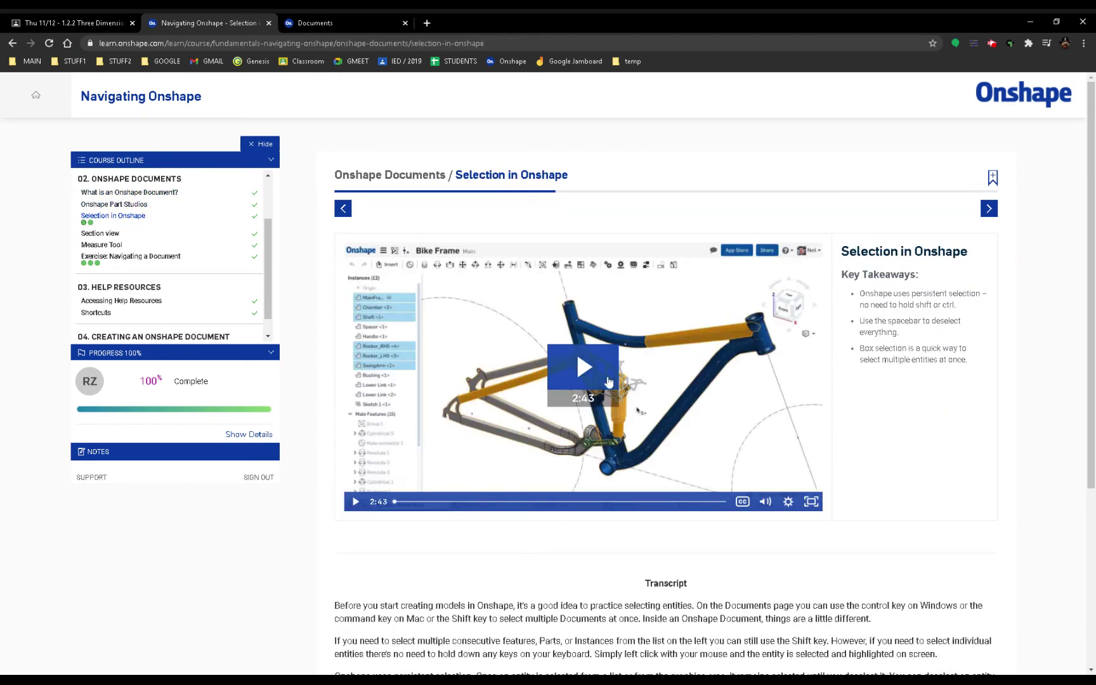
Move to Exercise: Navigating a Document in the course, advance to Step 1 and open its linked public document in a new browser tab.
click(989, 209)
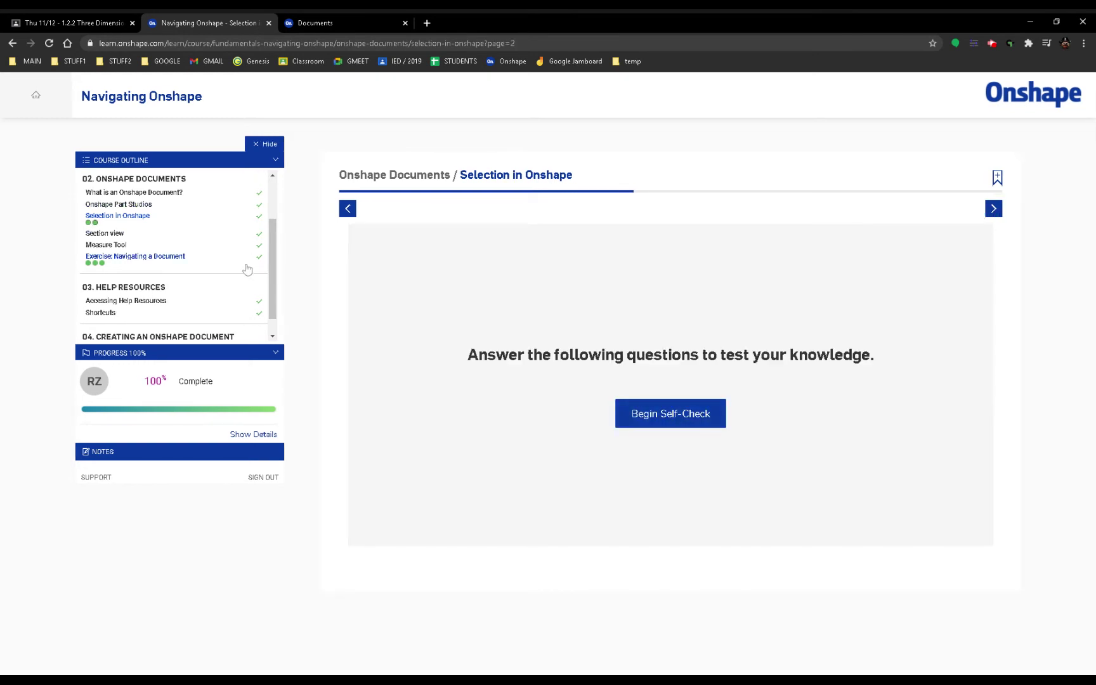
click(152, 260)
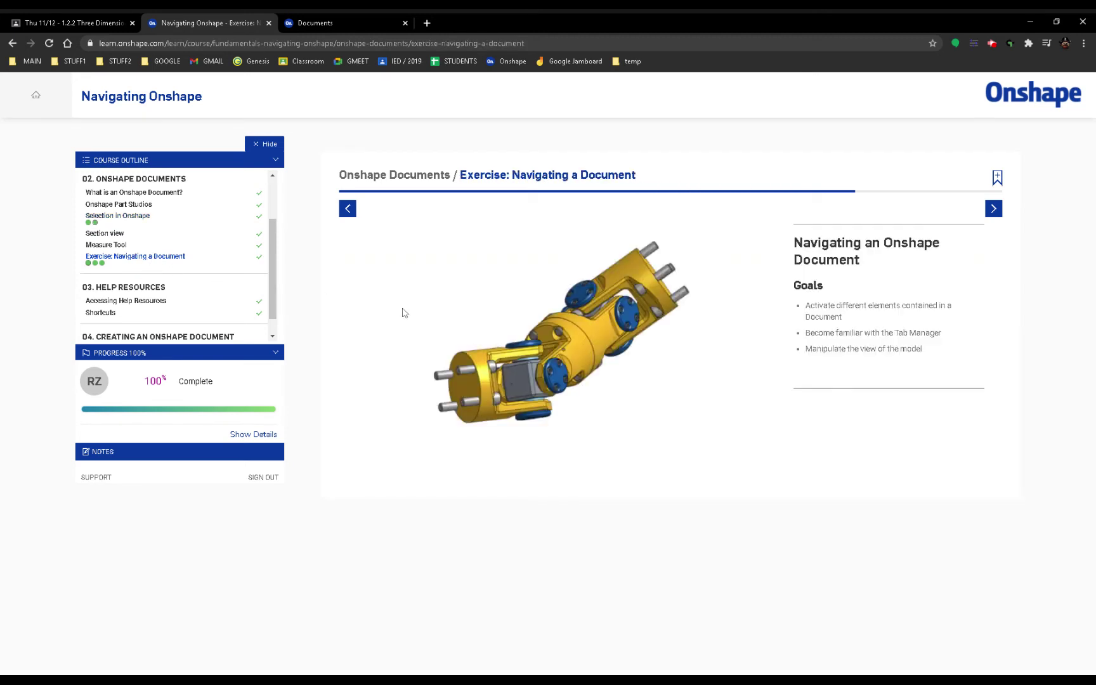
click(990, 212)
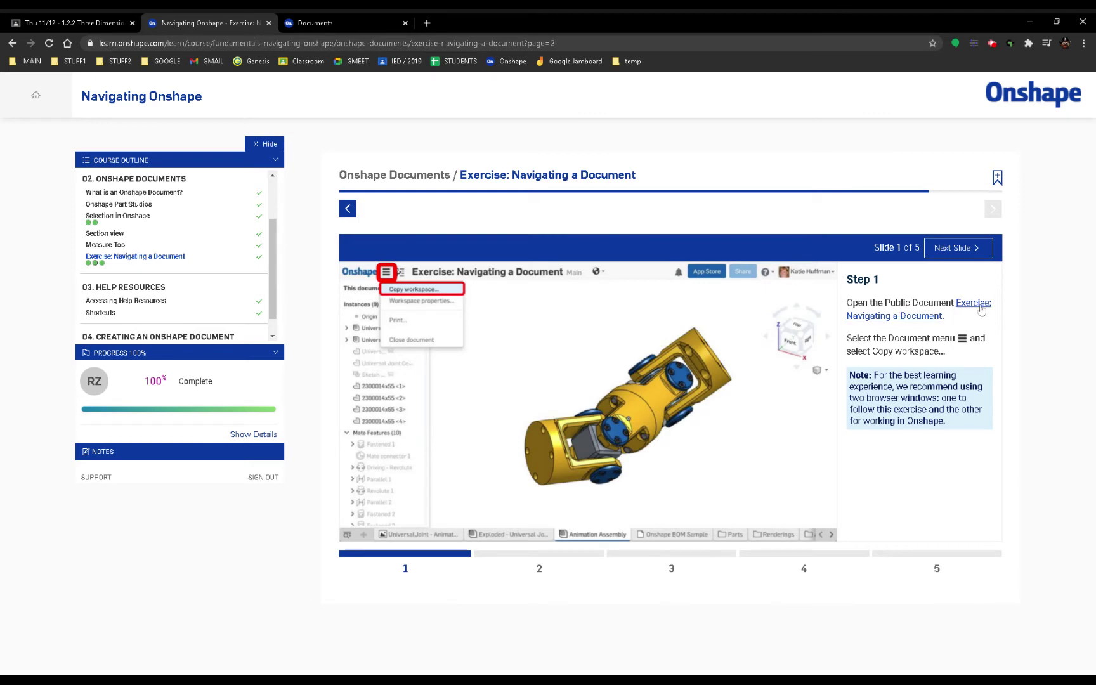
middle_click(886, 321)
click(346, 23)
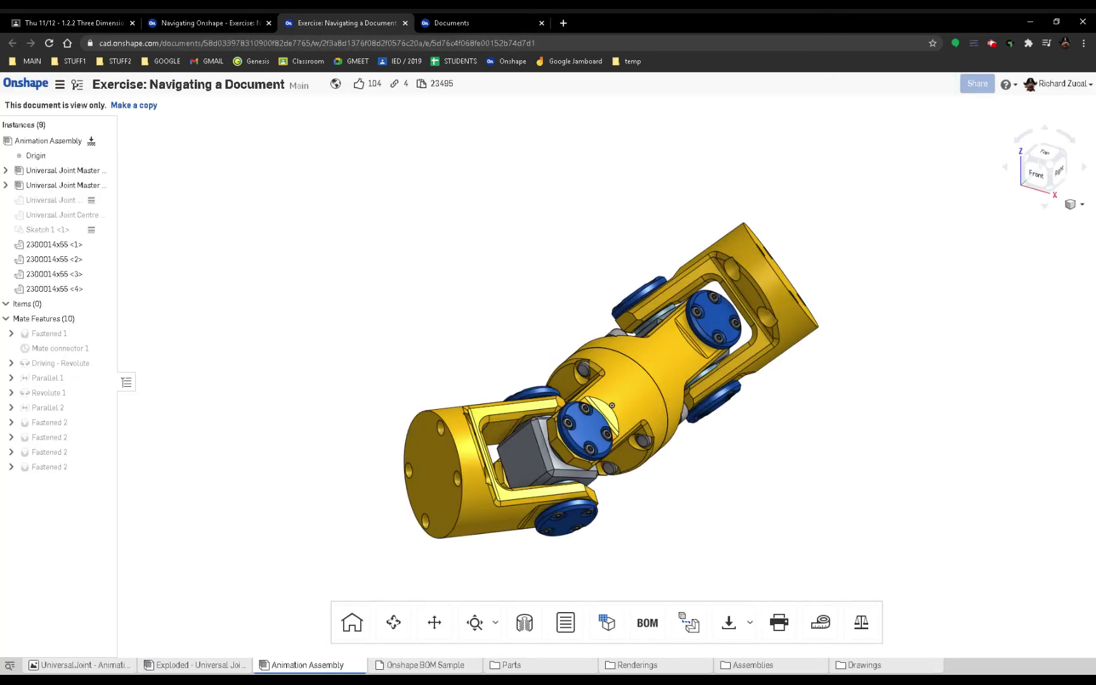
Copy the public document's workspace to a new document, replacing "Copy" in the document name with the account holder's surname.
click(240, 26)
click(131, 105)
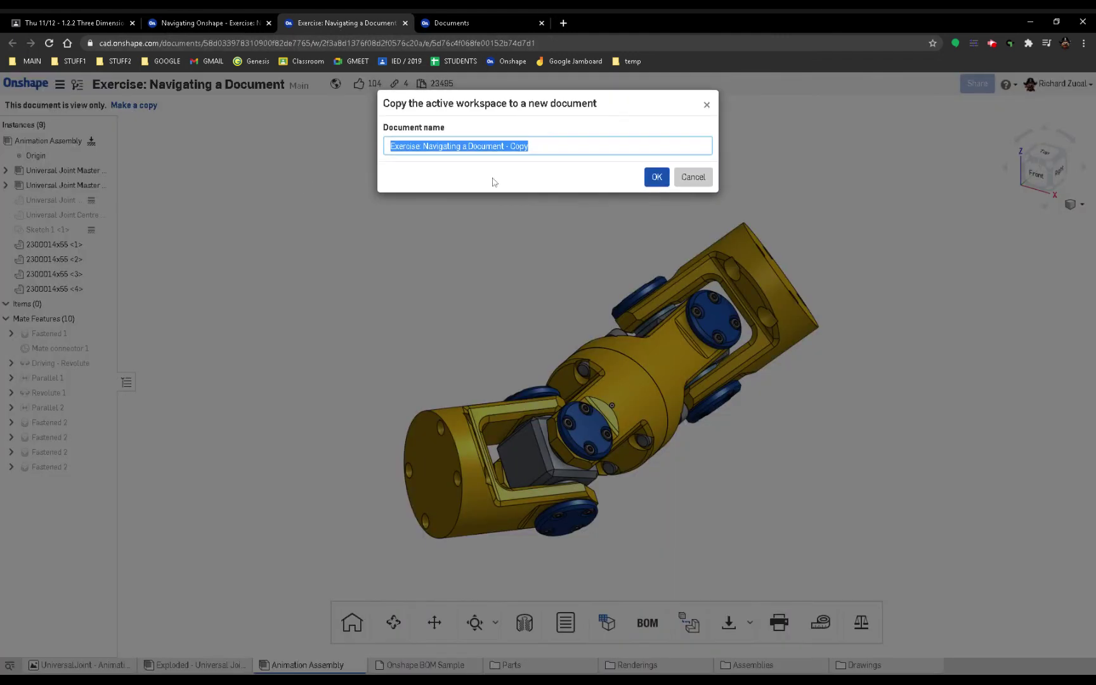
click(702, 183)
click(60, 85)
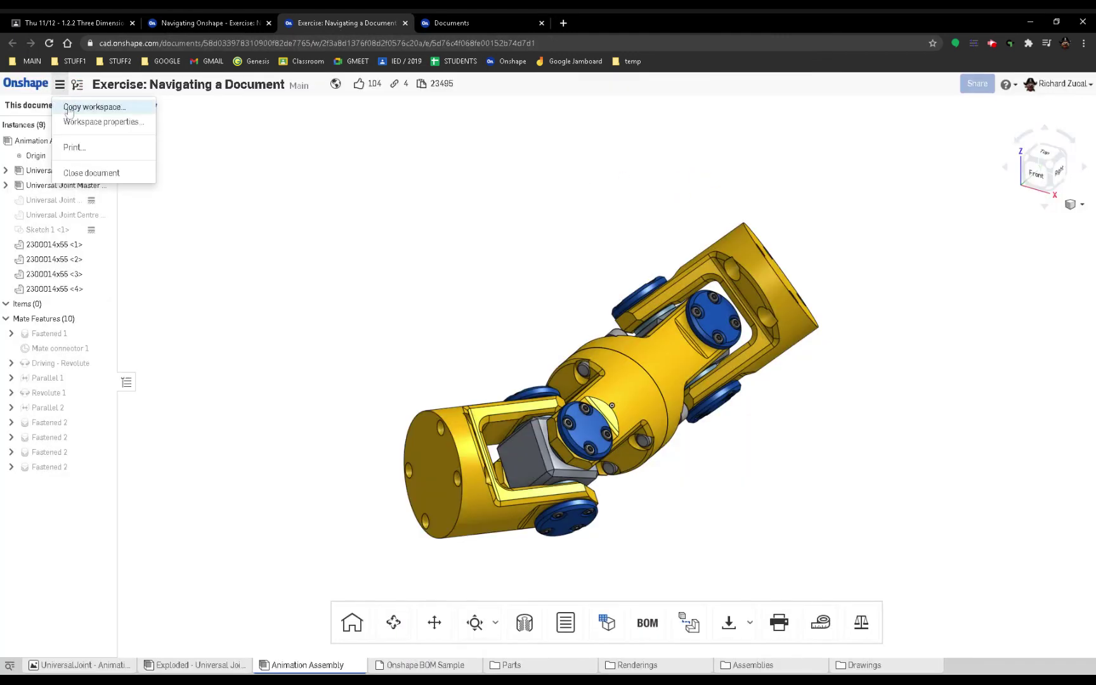
click(100, 108)
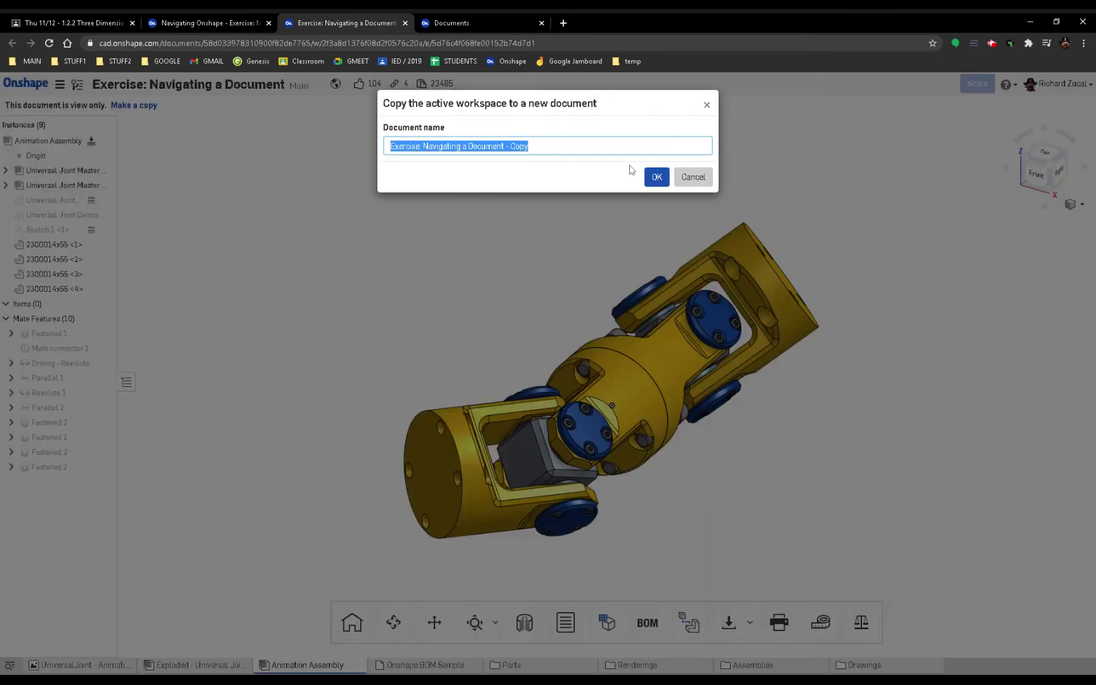
click(511, 146)
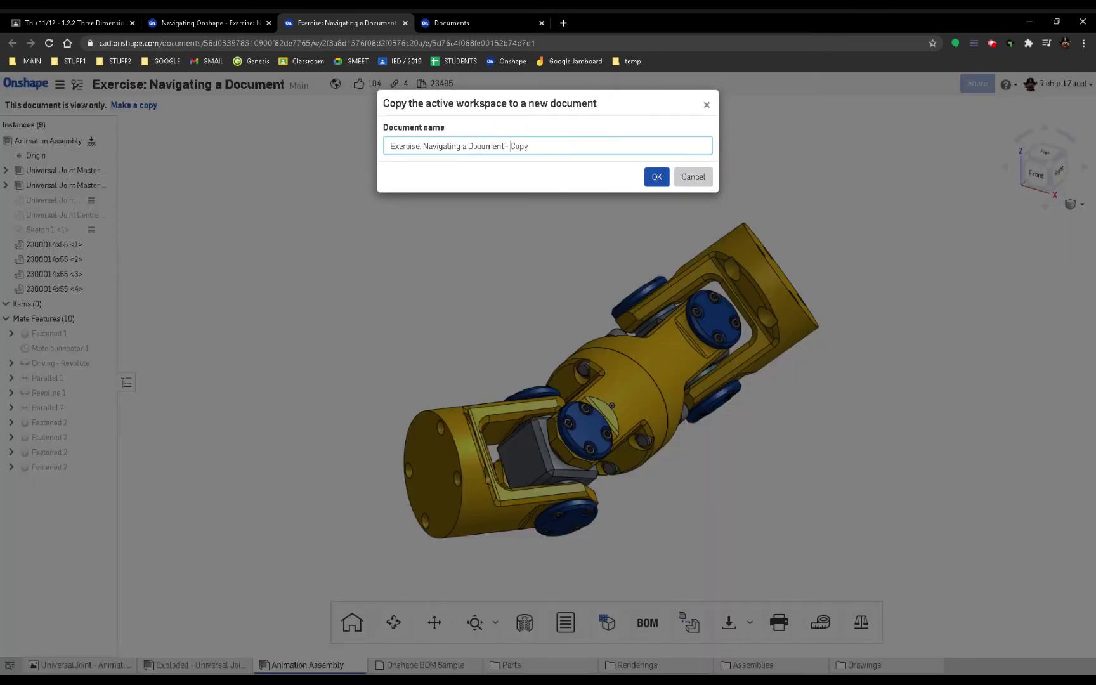
double_click(517, 147)
text(Zucal)
click(657, 177)
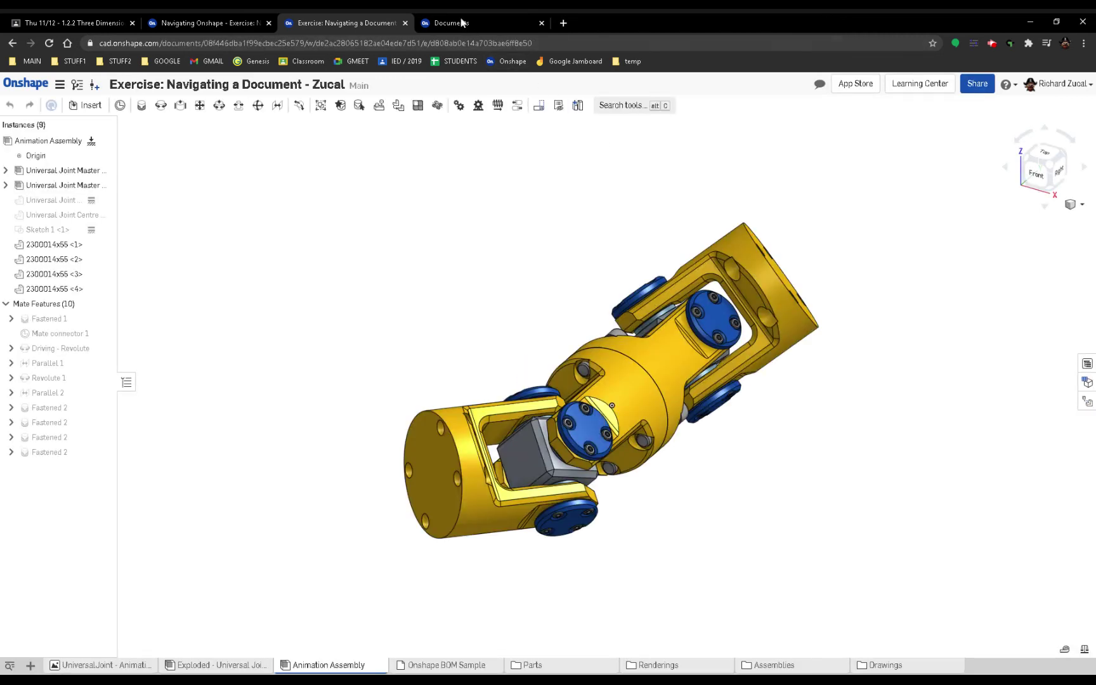
Advance the exercise to Step 2 and expand Universal Joint Master Assembly <1> in the copied document's instance list.
click(250, 22)
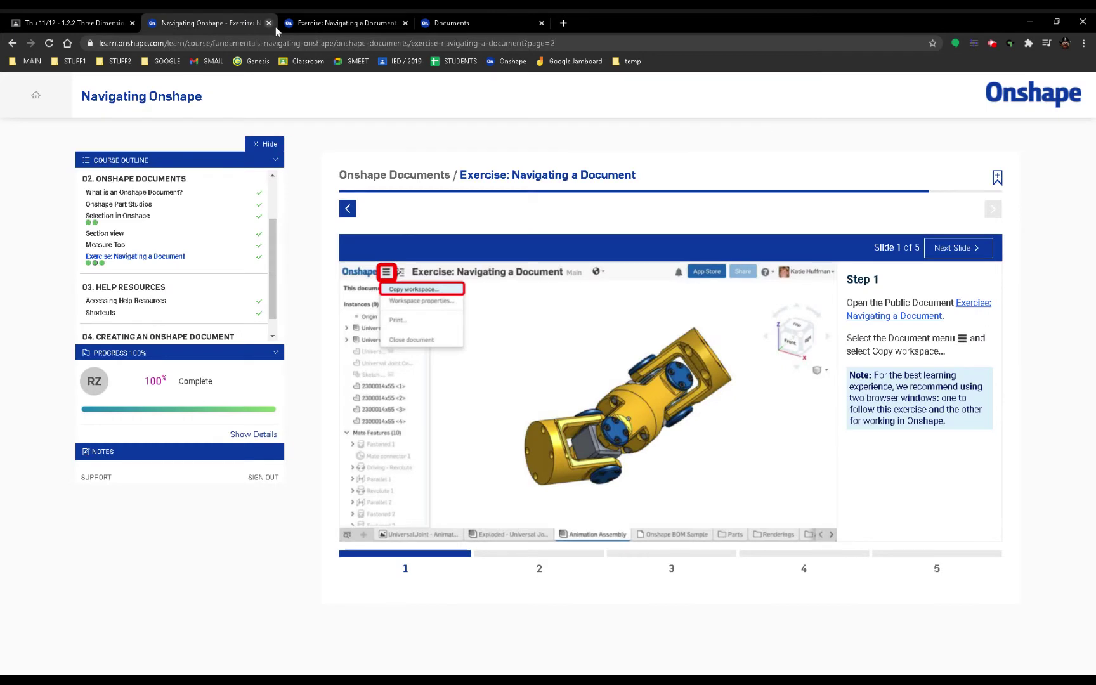
click(952, 252)
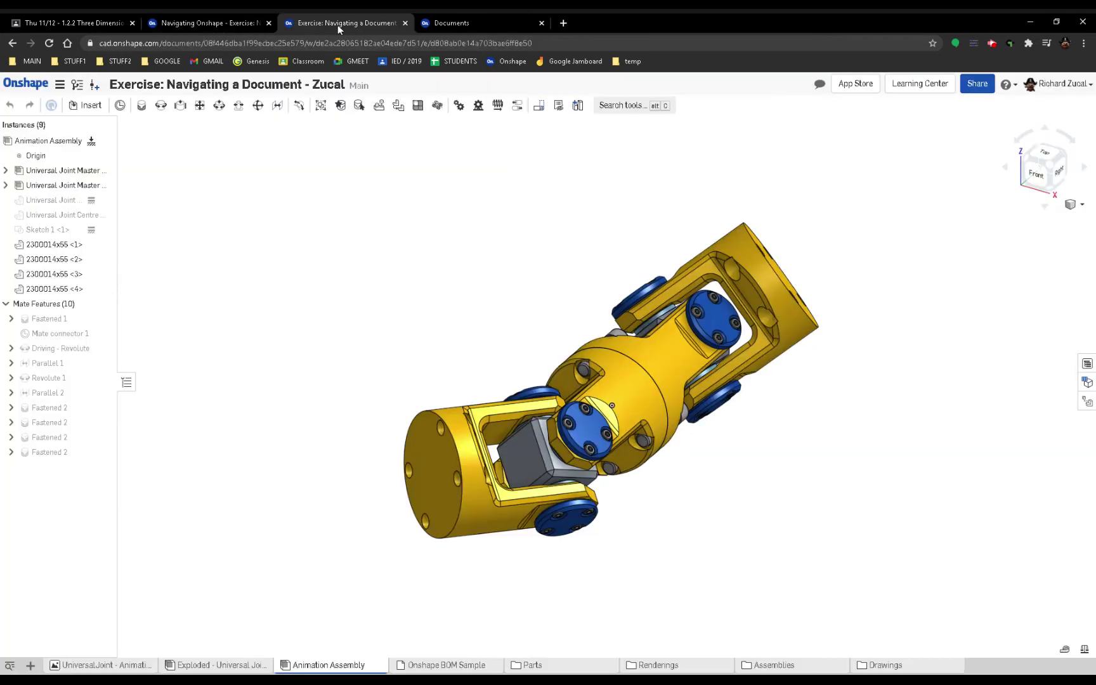
click(338, 26)
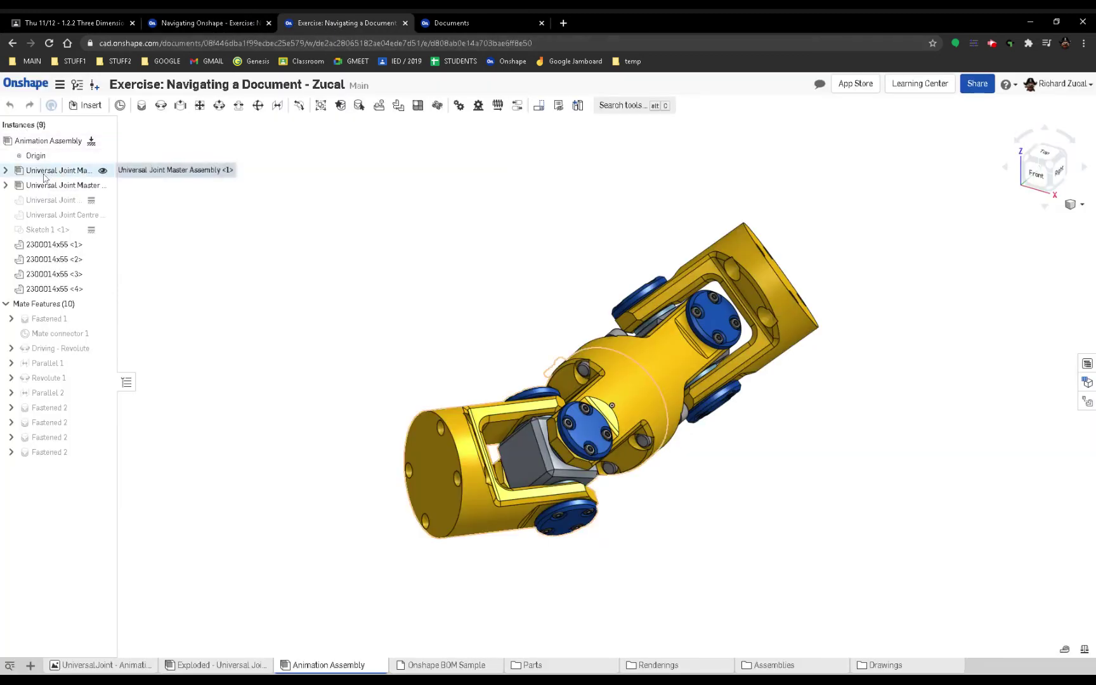
click(6, 170)
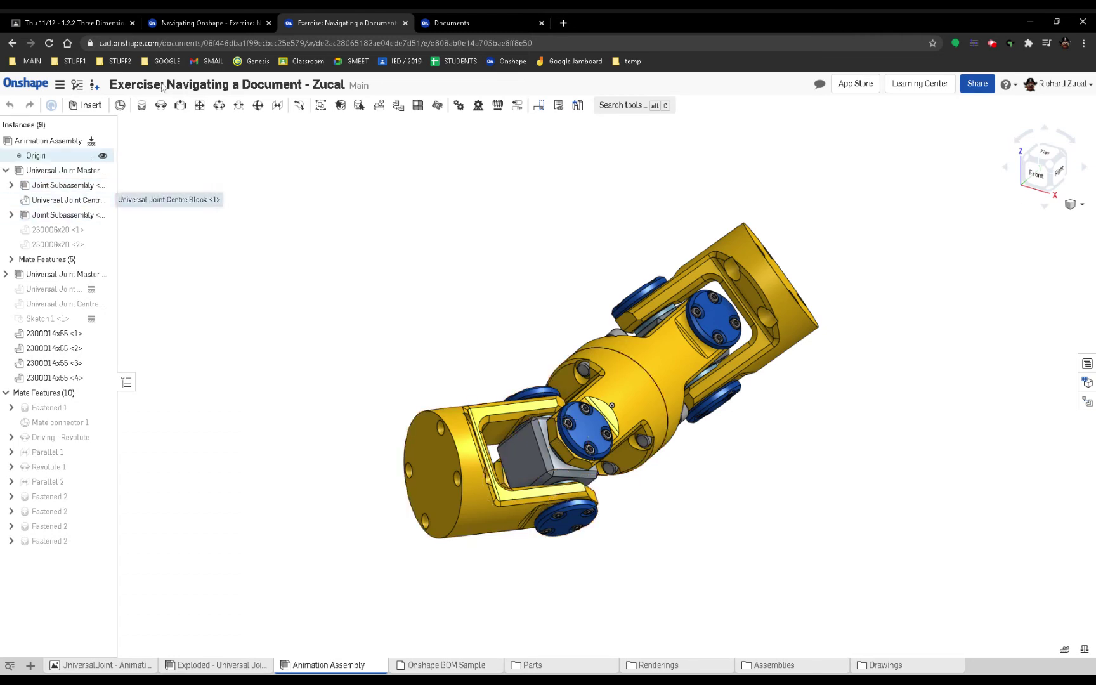
click(230, 22)
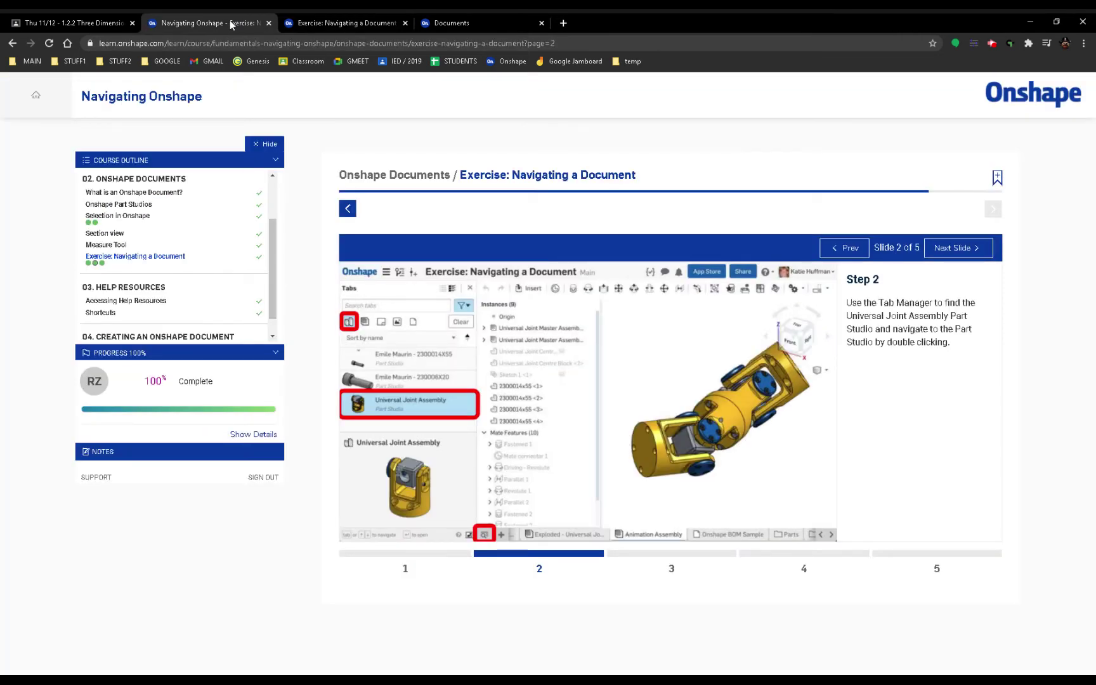
click(343, 19)
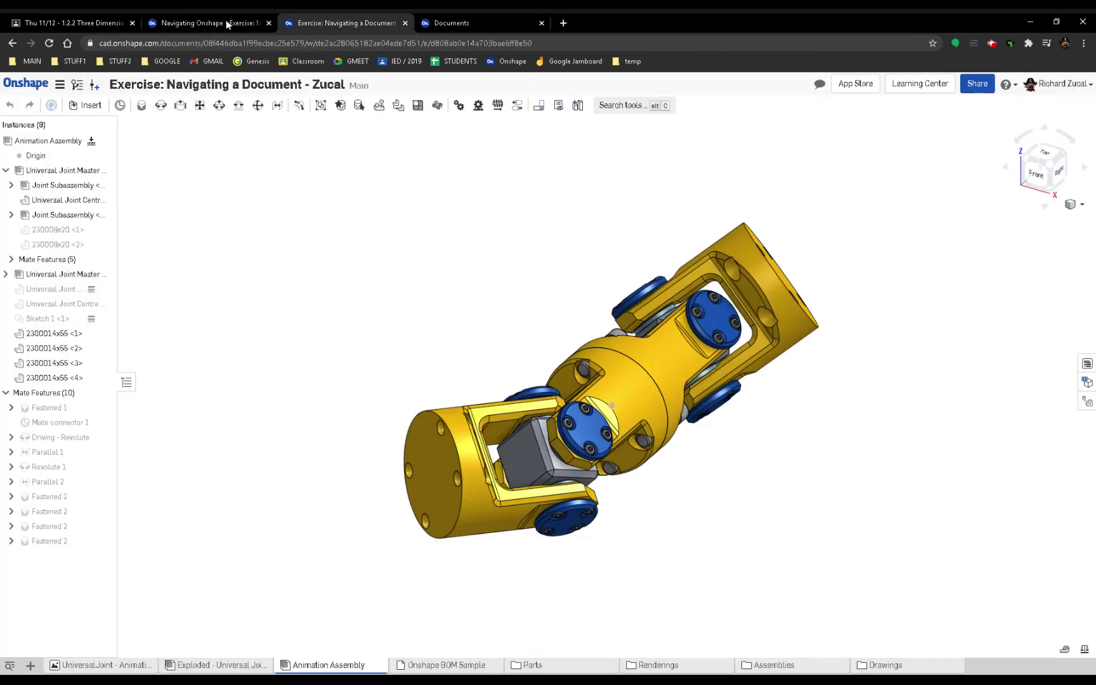
click(226, 22)
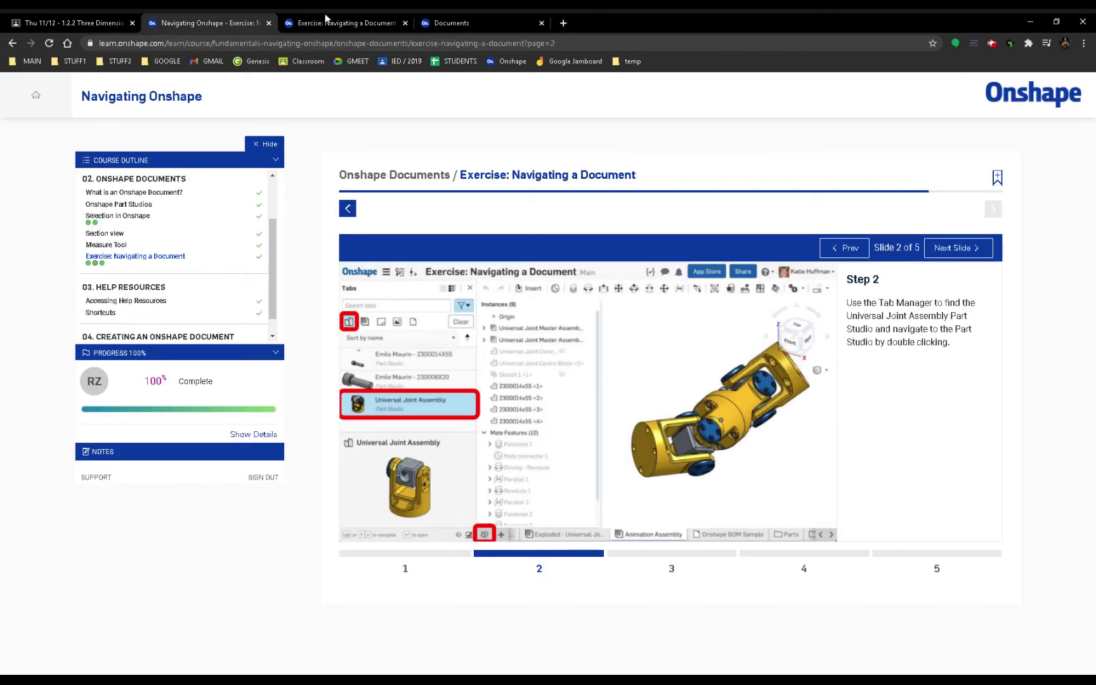
click(350, 25)
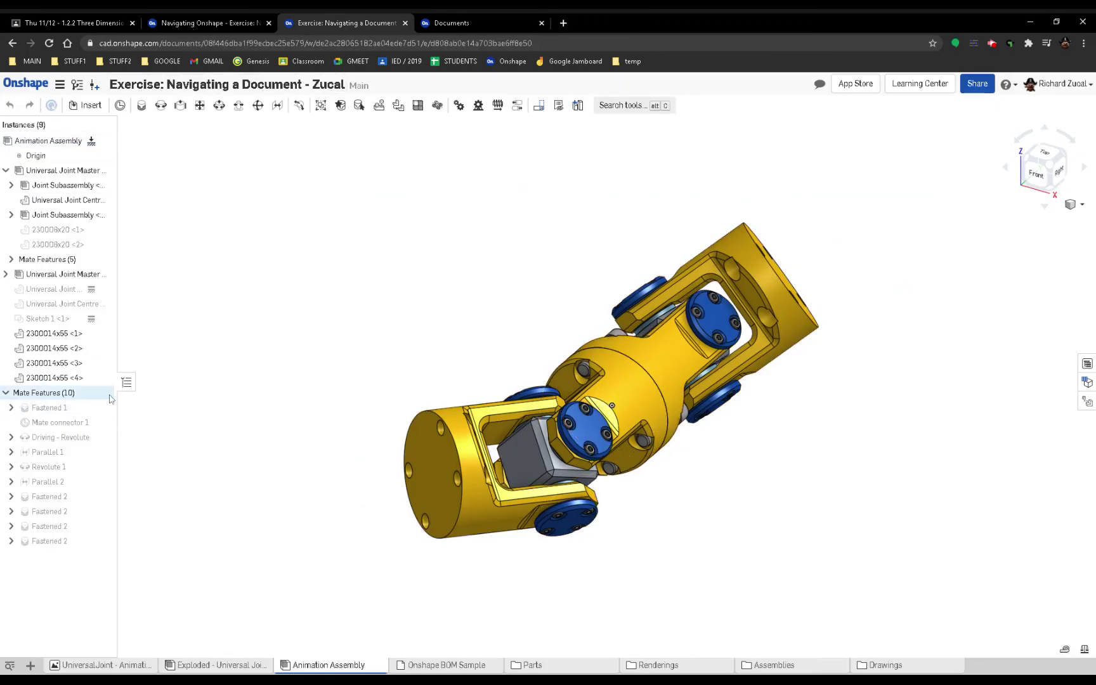
Widen the instance list of the Animation Assembly to fit the full instance names.
click(127, 382)
click(10, 383)
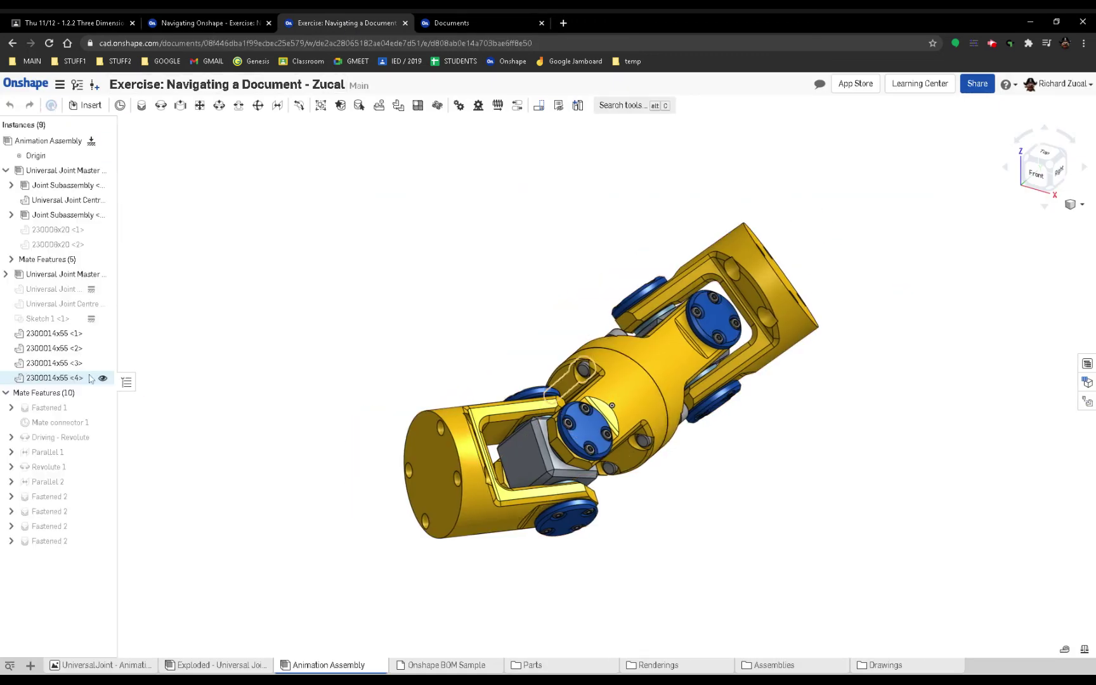
drag(116, 338, 196, 335)
Compare the exercise's Step 2 instructions with the copied document's interface, including its document-level commands.
click(182, 19)
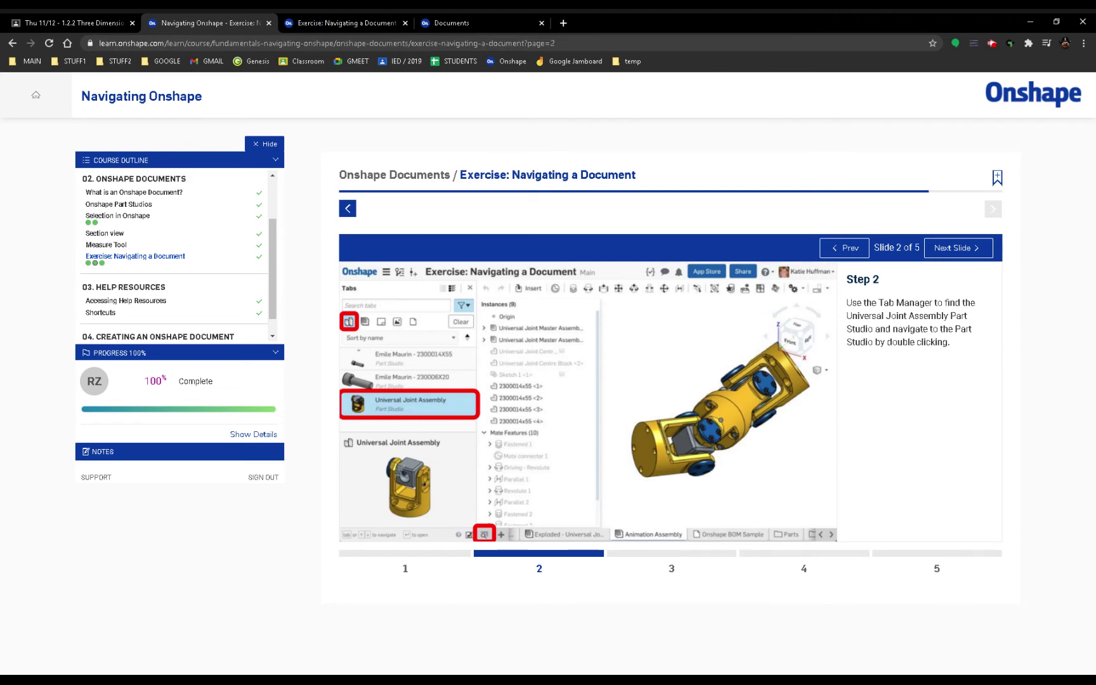
click(319, 20)
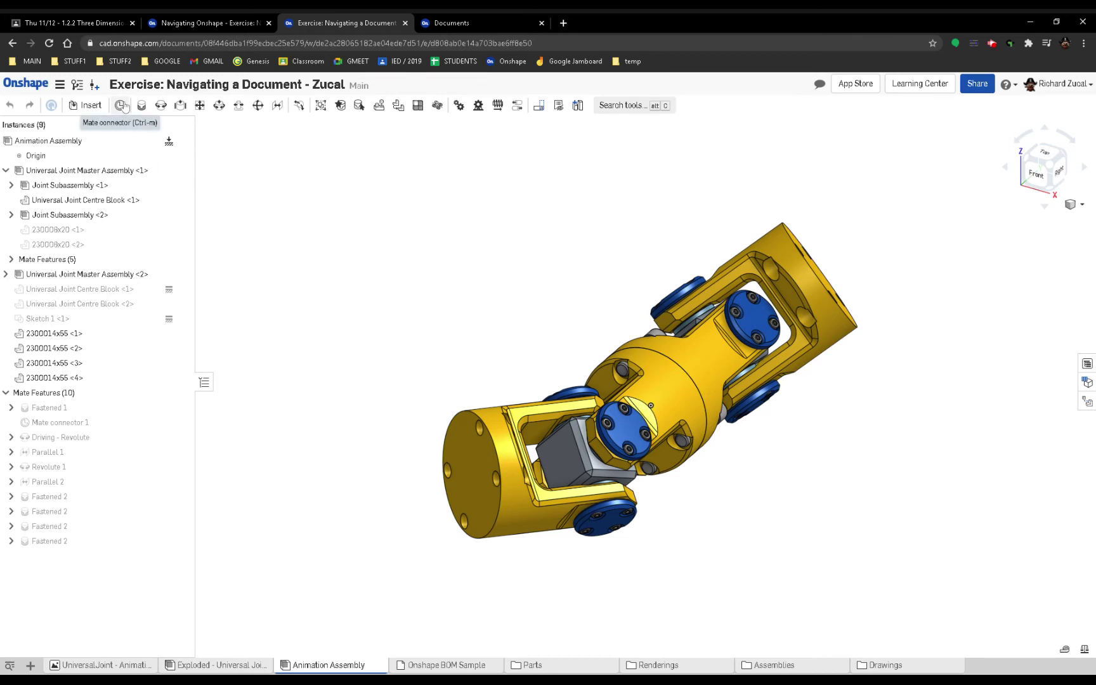
click(245, 21)
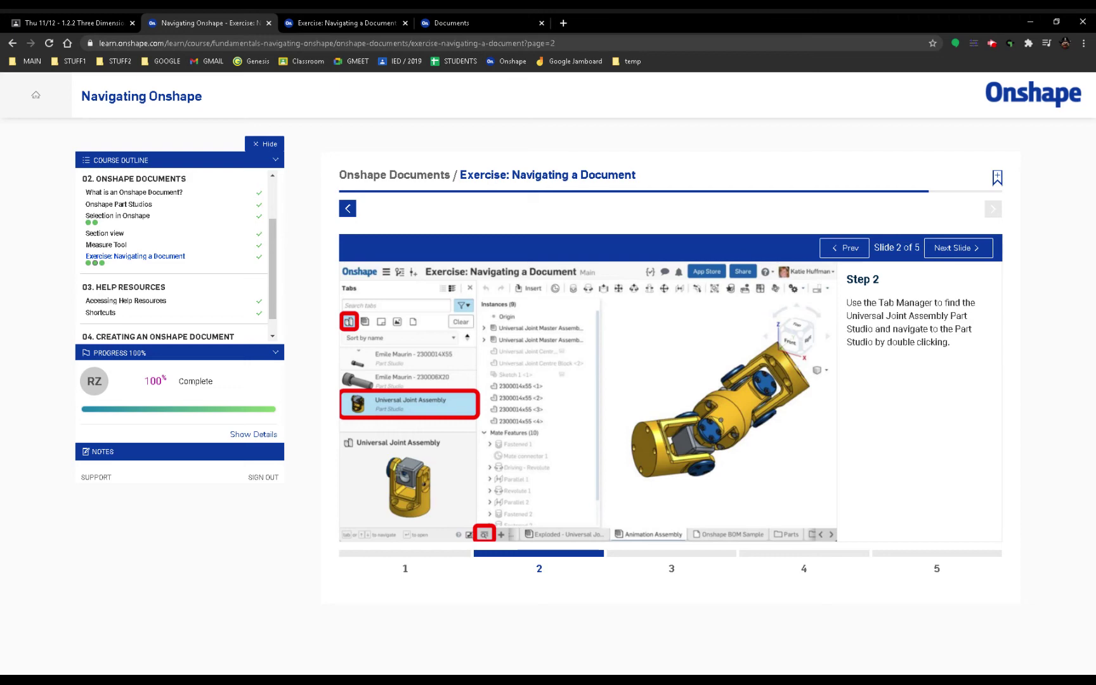
click(303, 21)
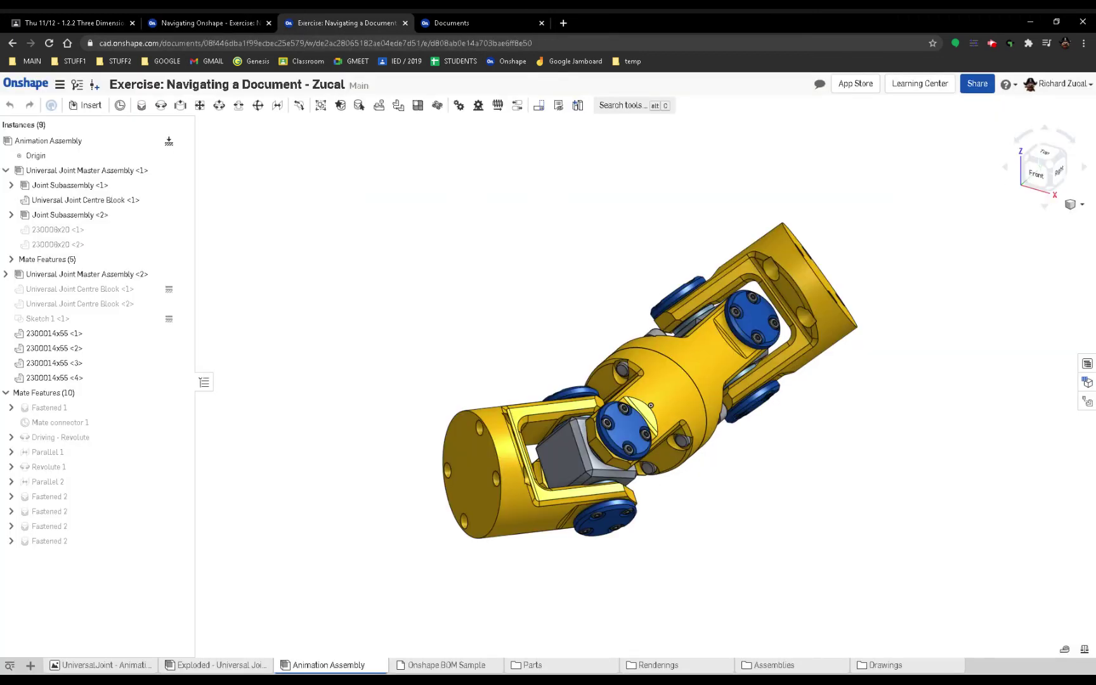
click(59, 85)
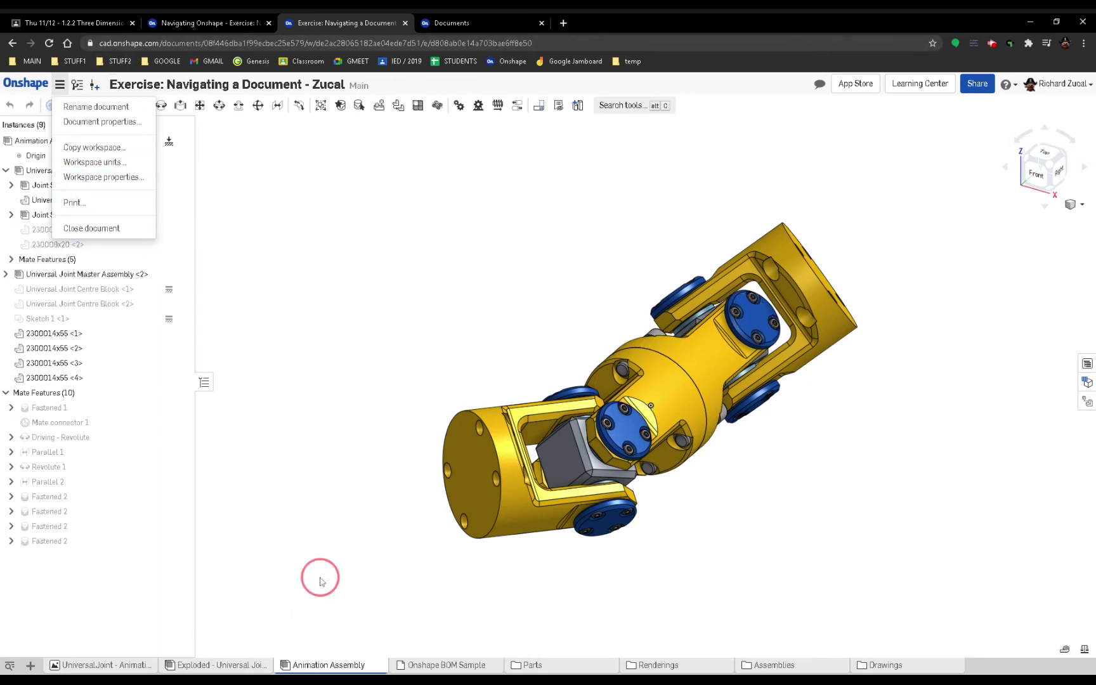
click(232, 26)
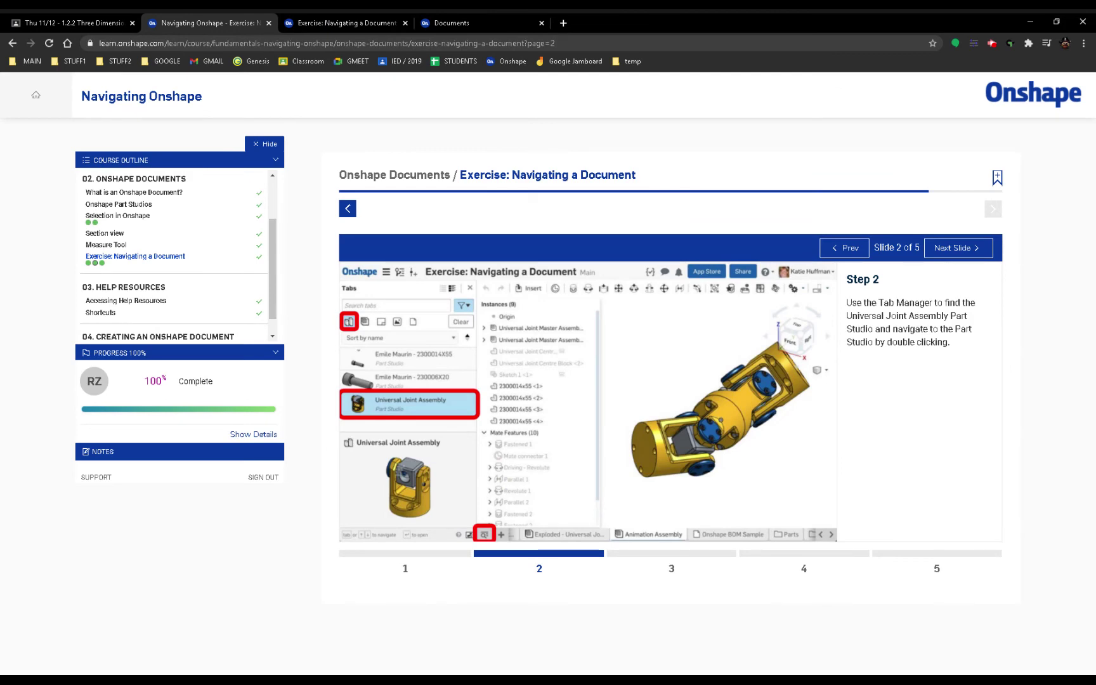
Examine the copied document's UniversalJoint animation, exploded assembly, Animation Assembly and Onshape BOM Sample, plus the contents of the Parts folder.
click(324, 23)
mouse_move(124, 671)
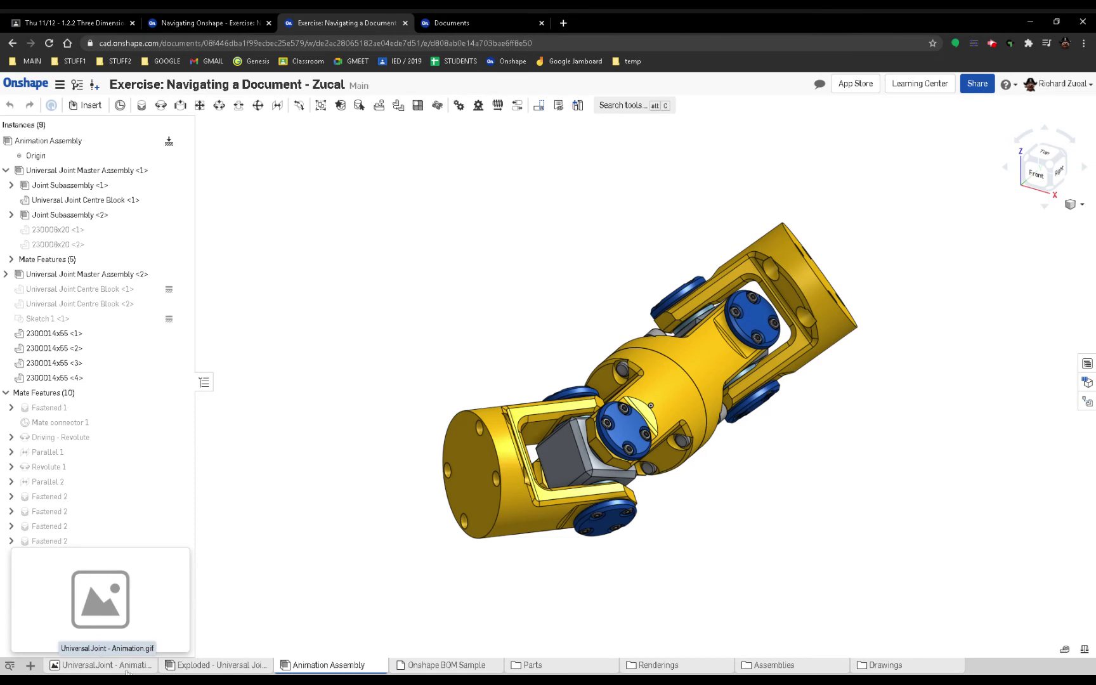
click(126, 667)
click(196, 665)
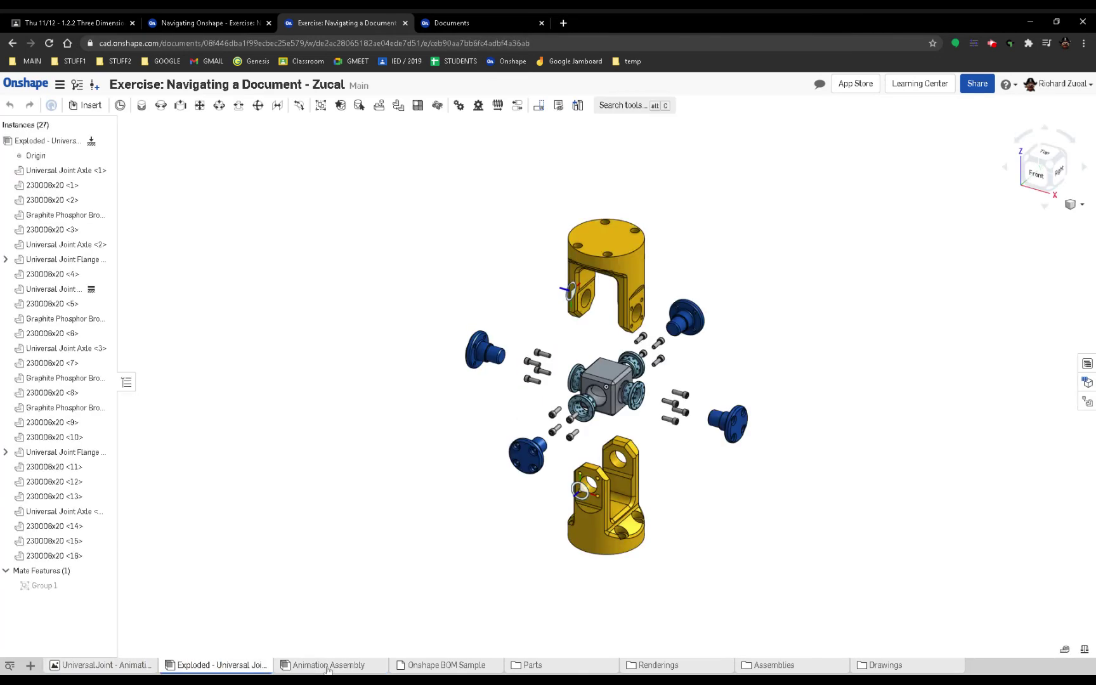
click(328, 666)
click(472, 666)
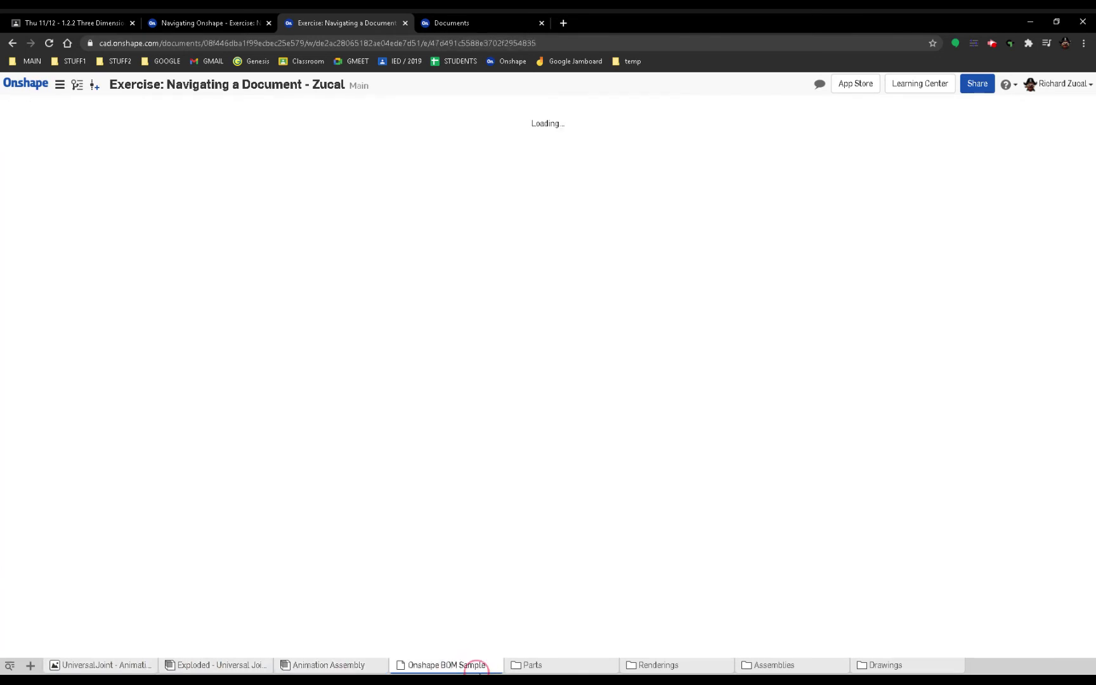
click(533, 664)
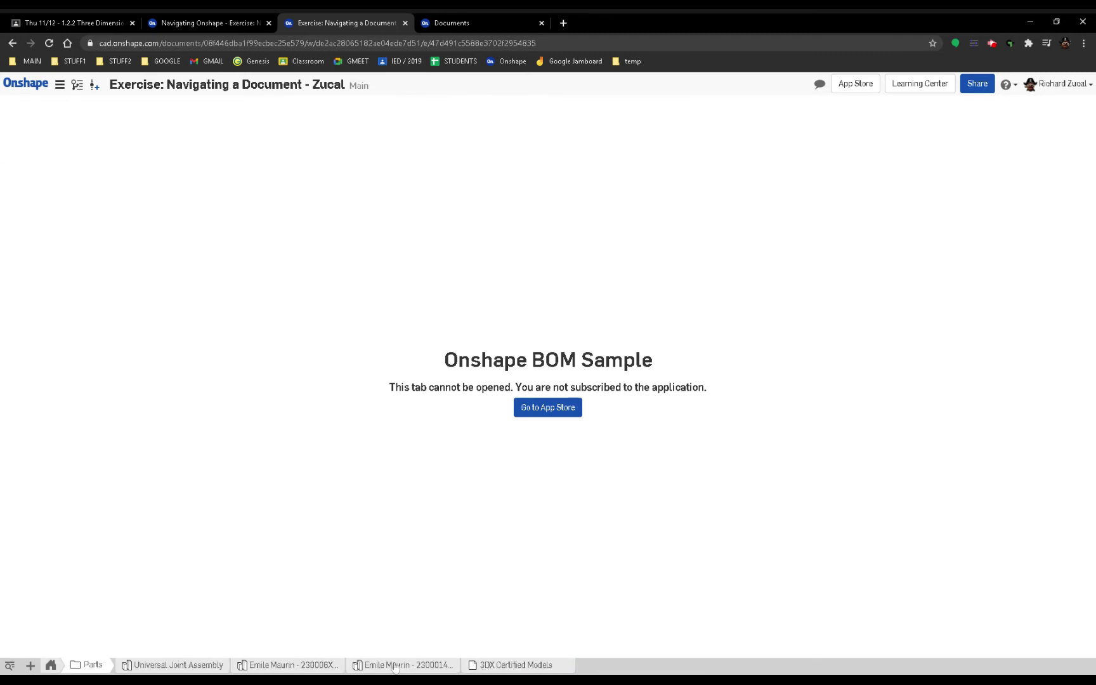
click(52, 666)
Review the document's top-level elements and Parts folder again, and open the Universal Joint Master Assembly from the Assemblies folder.
click(109, 665)
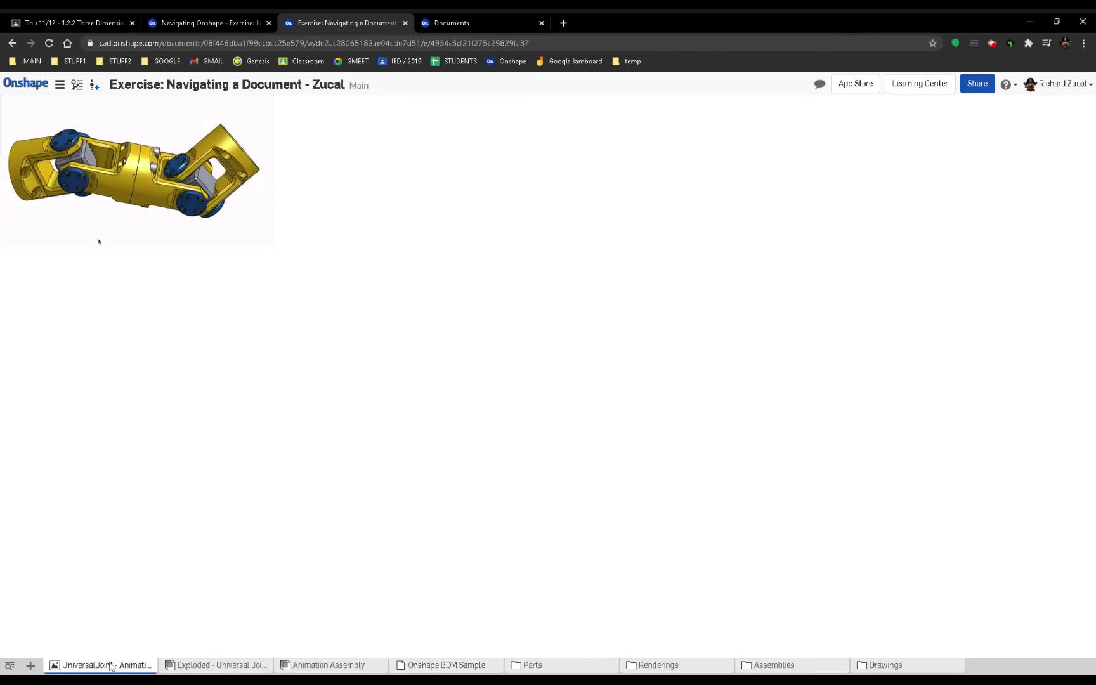
click(215, 665)
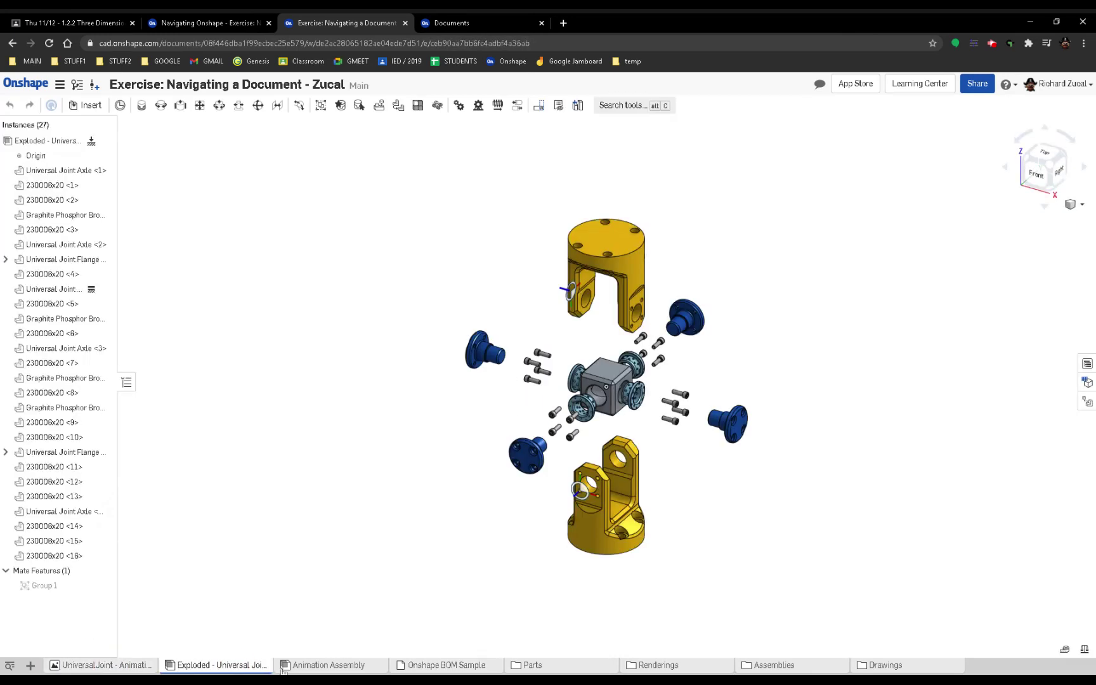
click(331, 666)
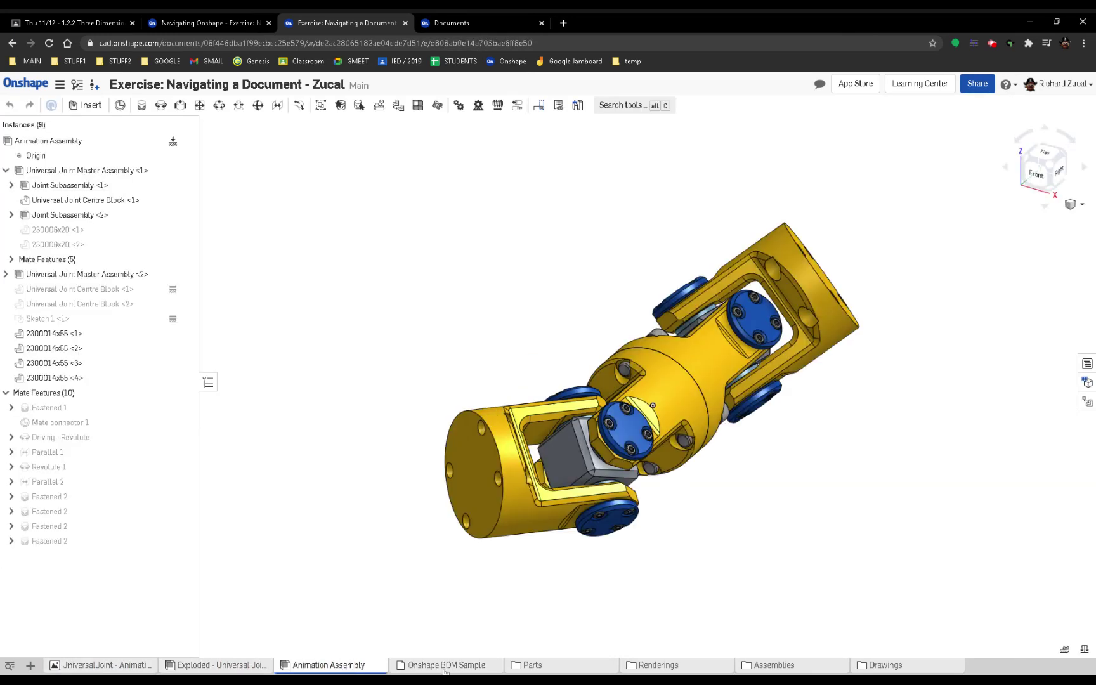
click(446, 668)
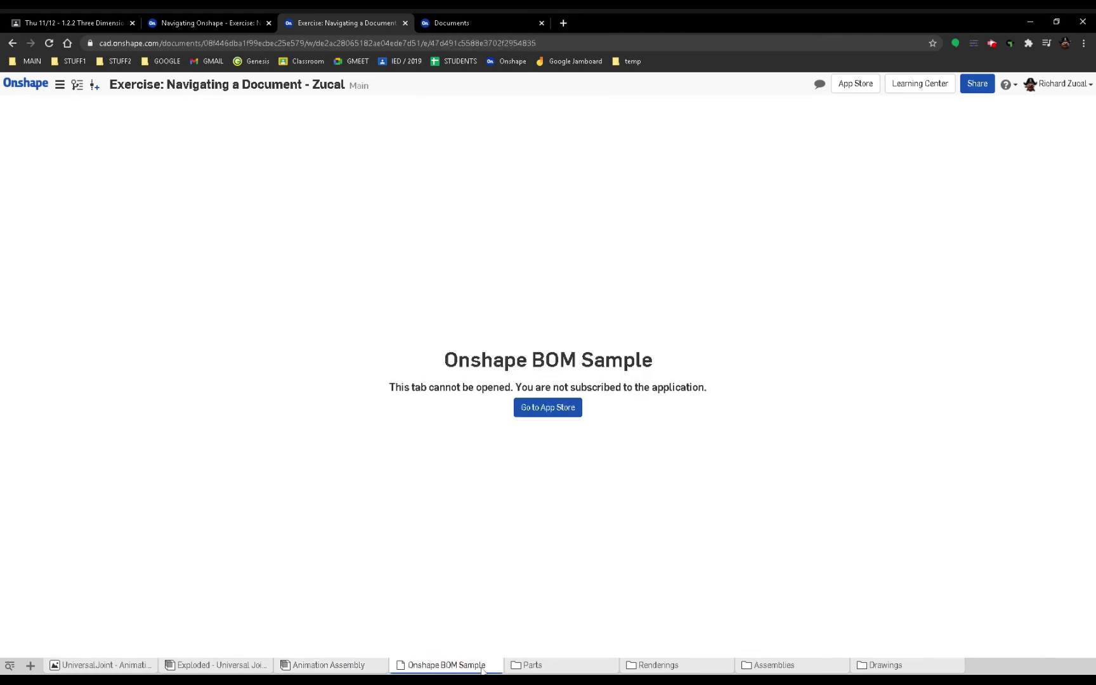
click(543, 665)
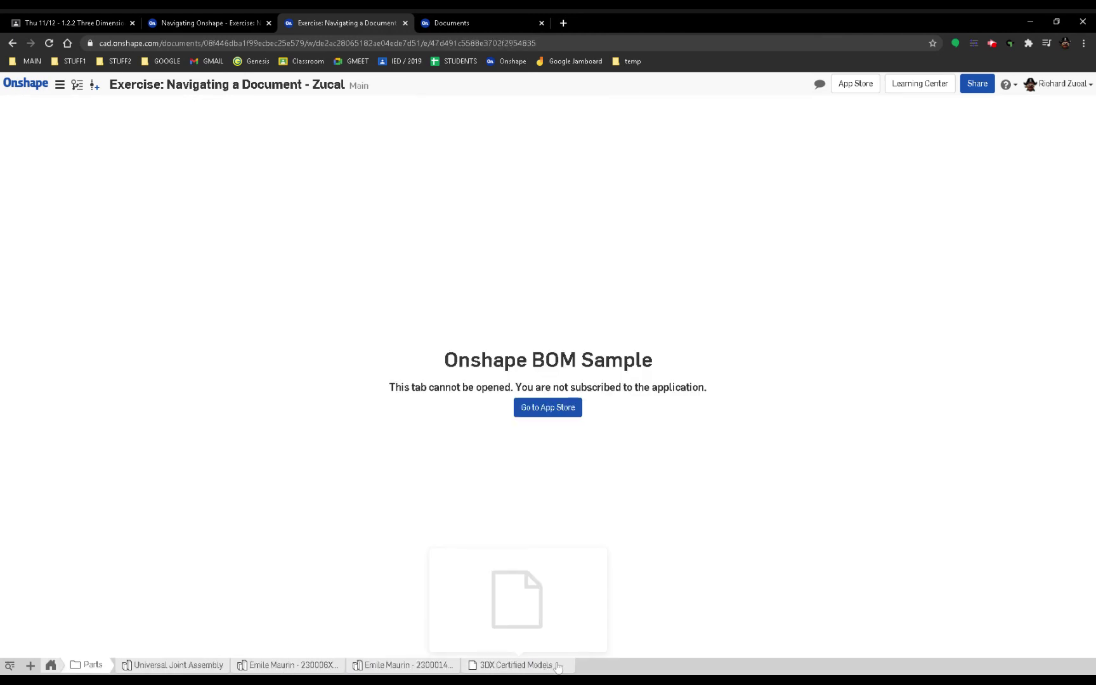
click(51, 665)
click(764, 665)
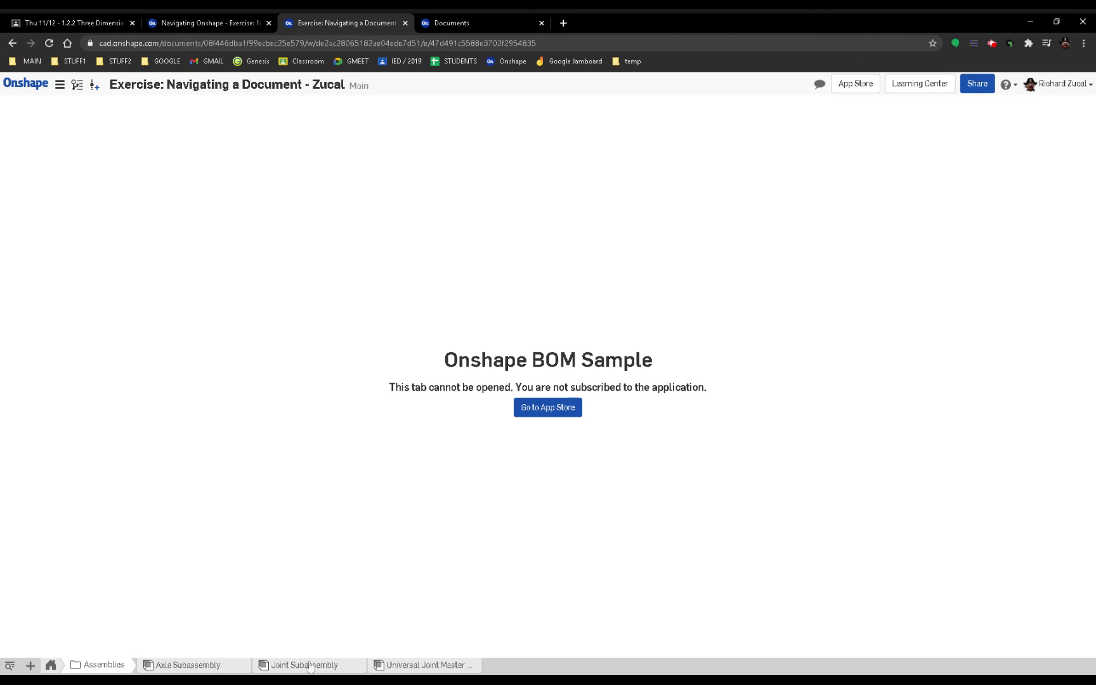
click(419, 666)
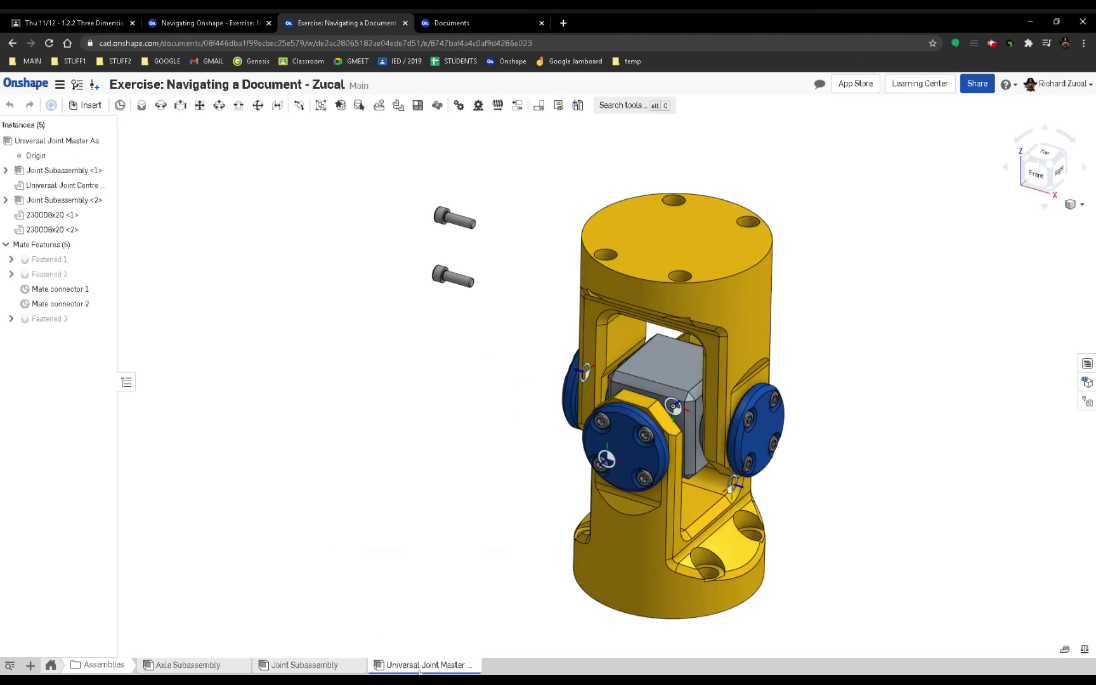
Following the exercise's Step 2, open the Tab Manager in the copied document and filter its elements to Part Studios only.
click(218, 22)
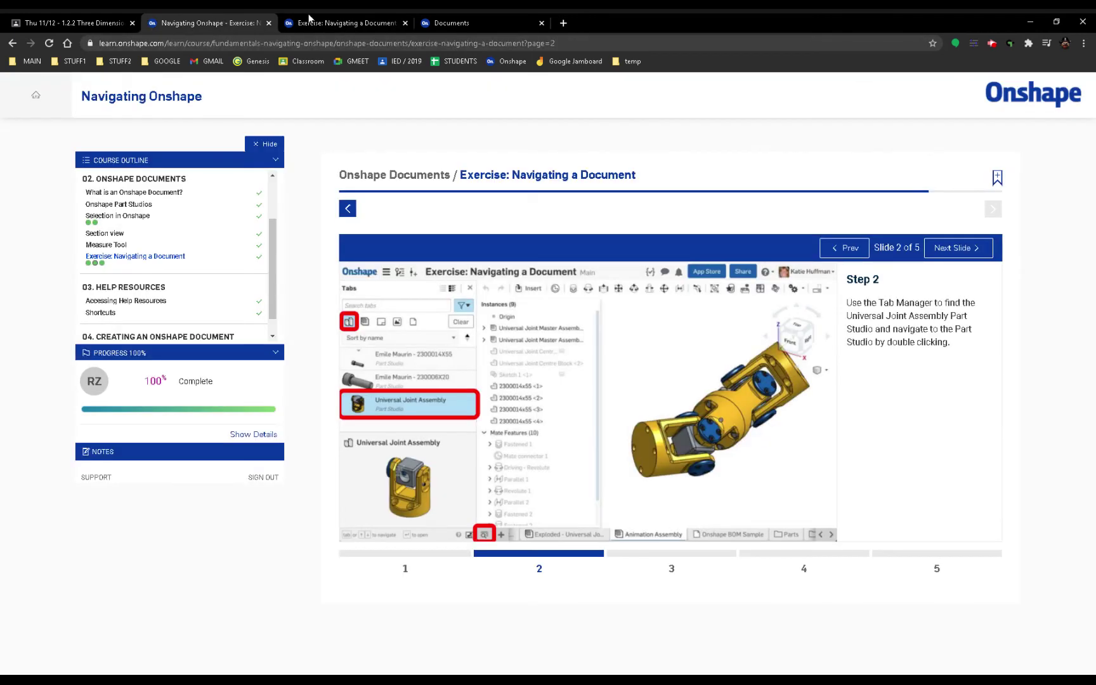
click(309, 19)
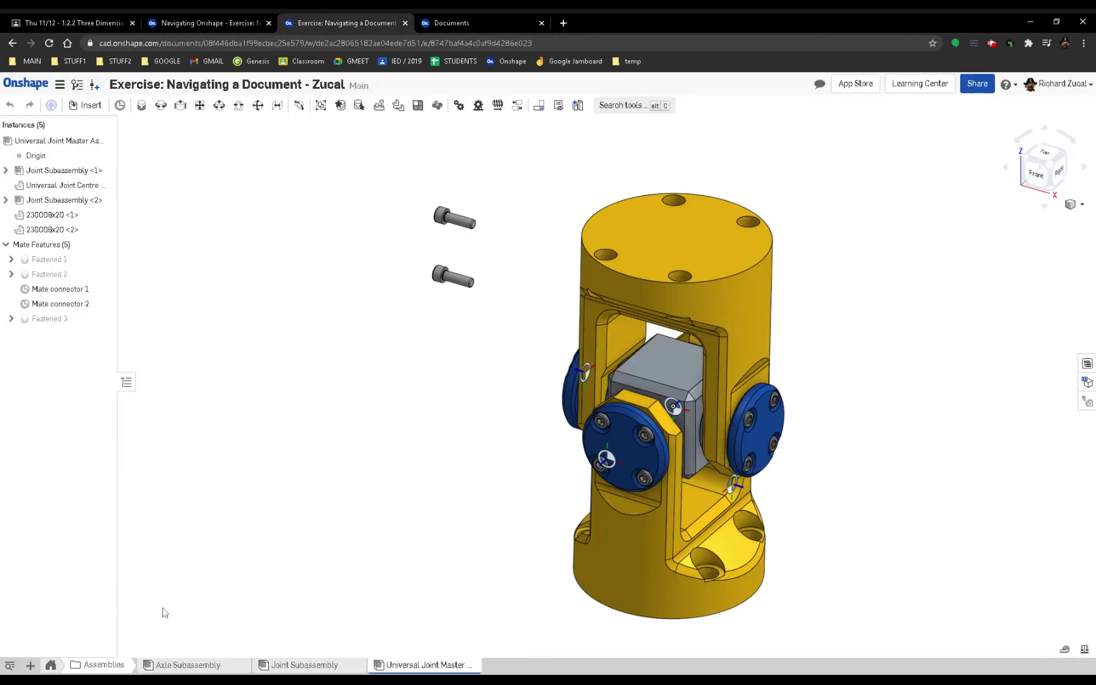
click(9, 665)
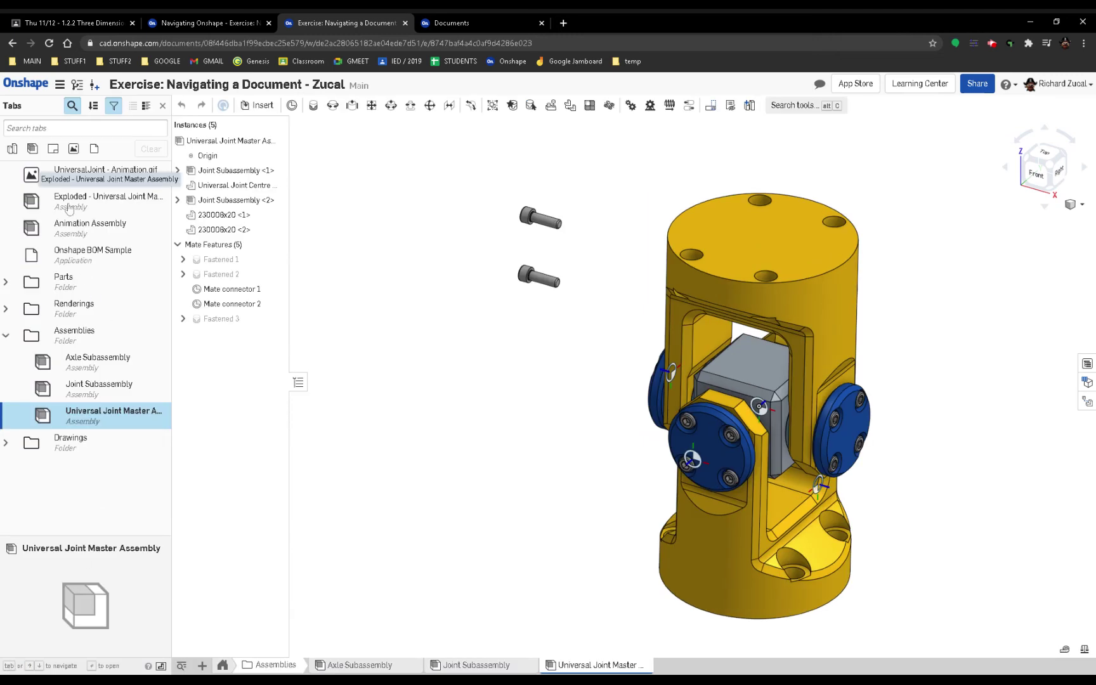
click(243, 24)
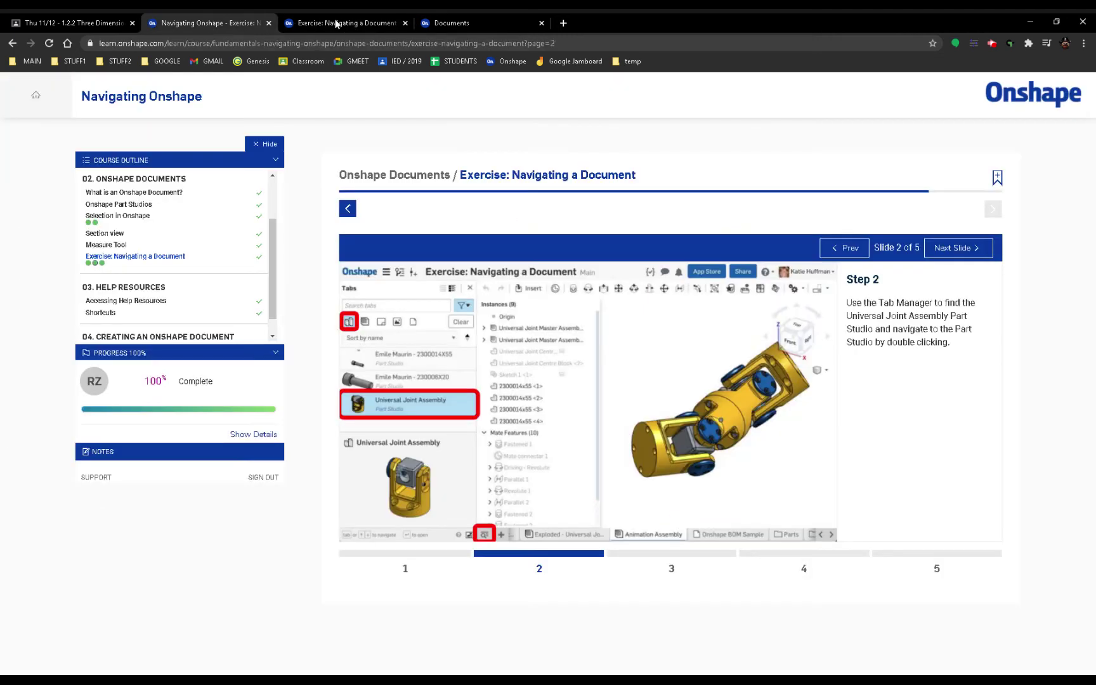
click(337, 24)
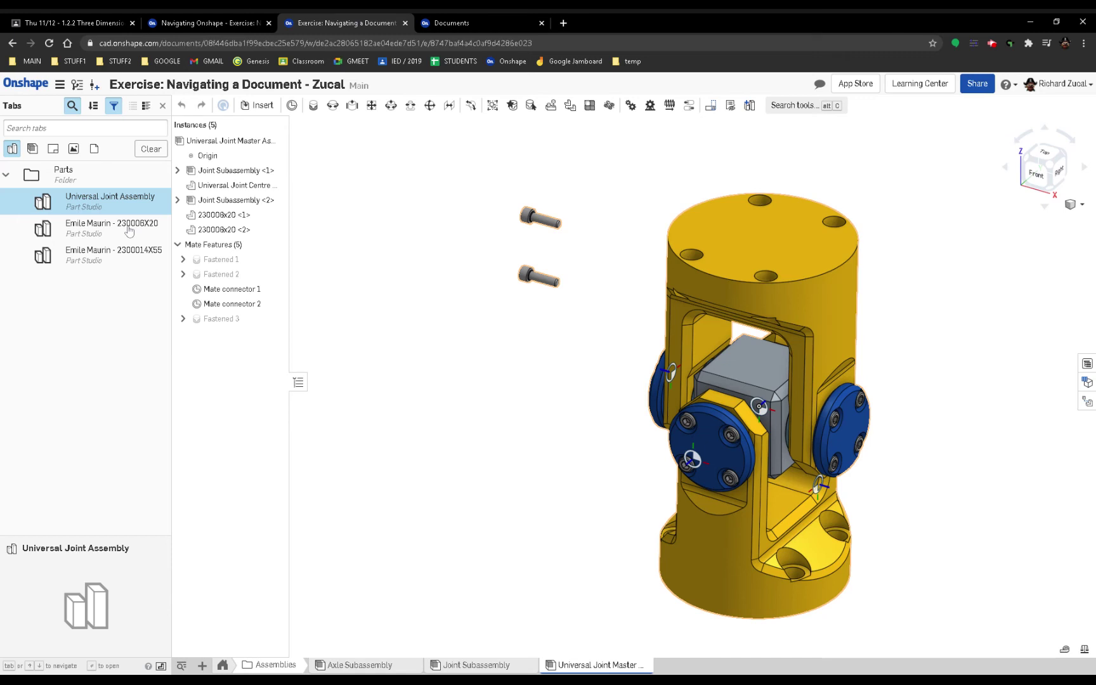
Compare the Part Studios listed in the copied document's Parts folder with the Tab Manager shown in the exercise's Step 2.
click(224, 23)
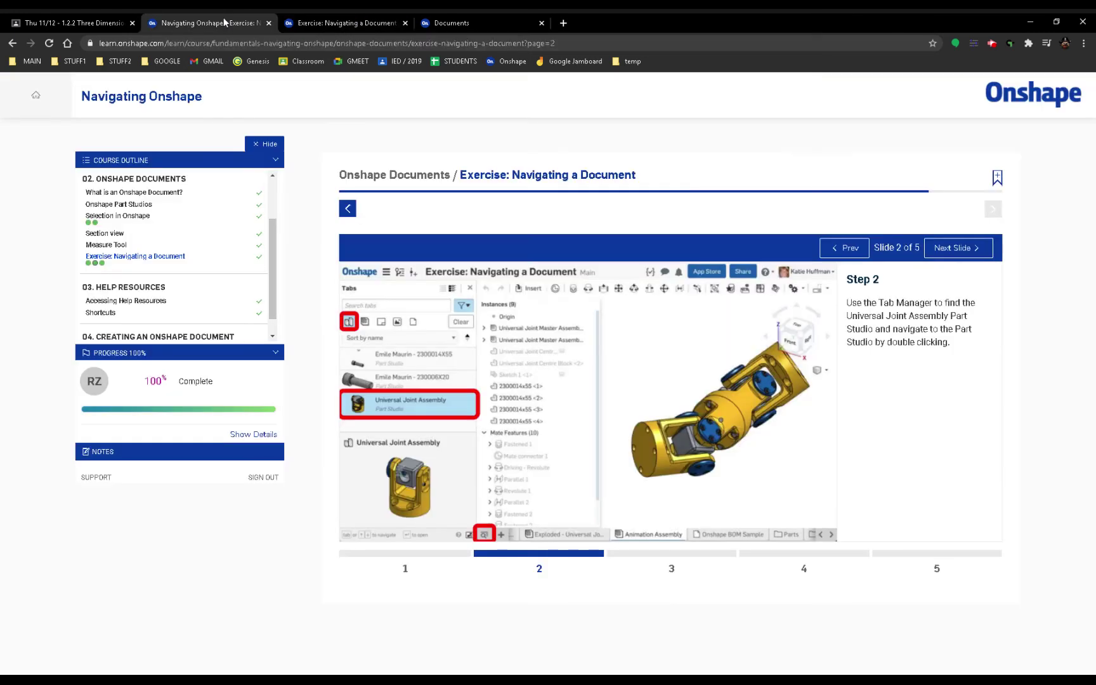
click(360, 19)
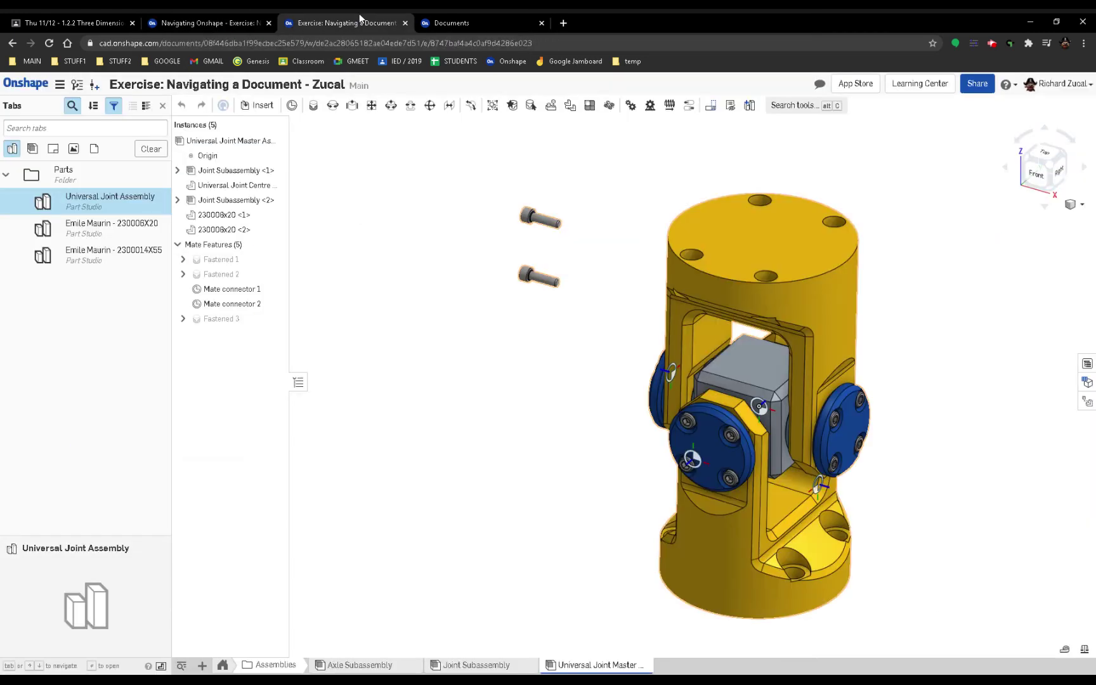
click(5, 179)
click(5, 179)
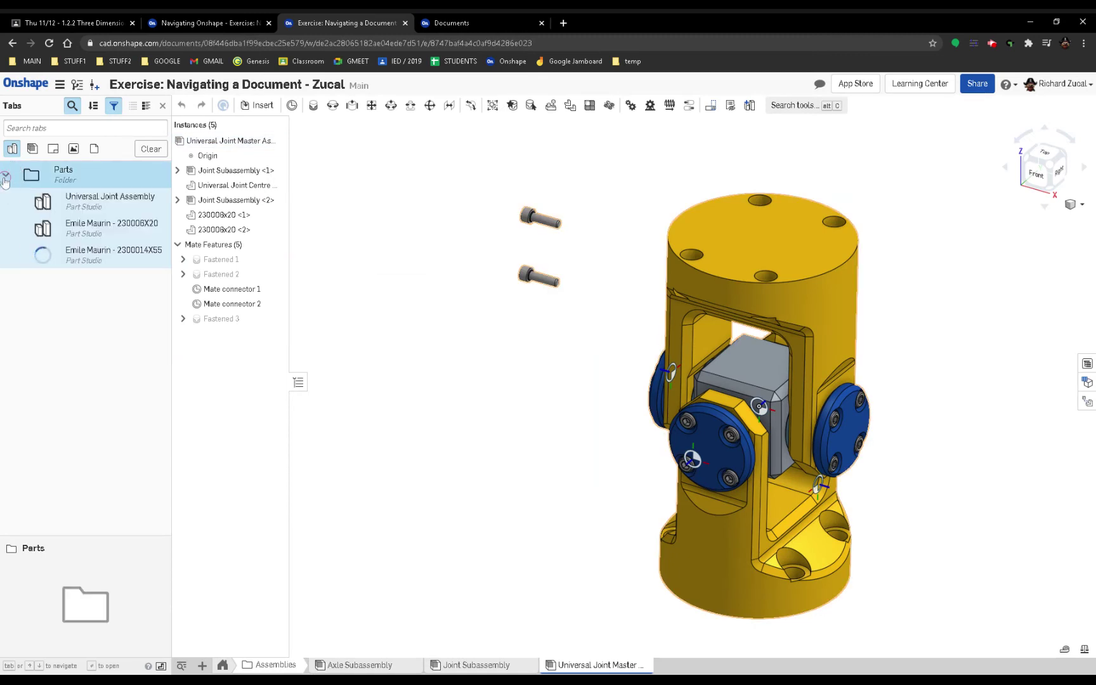
click(248, 25)
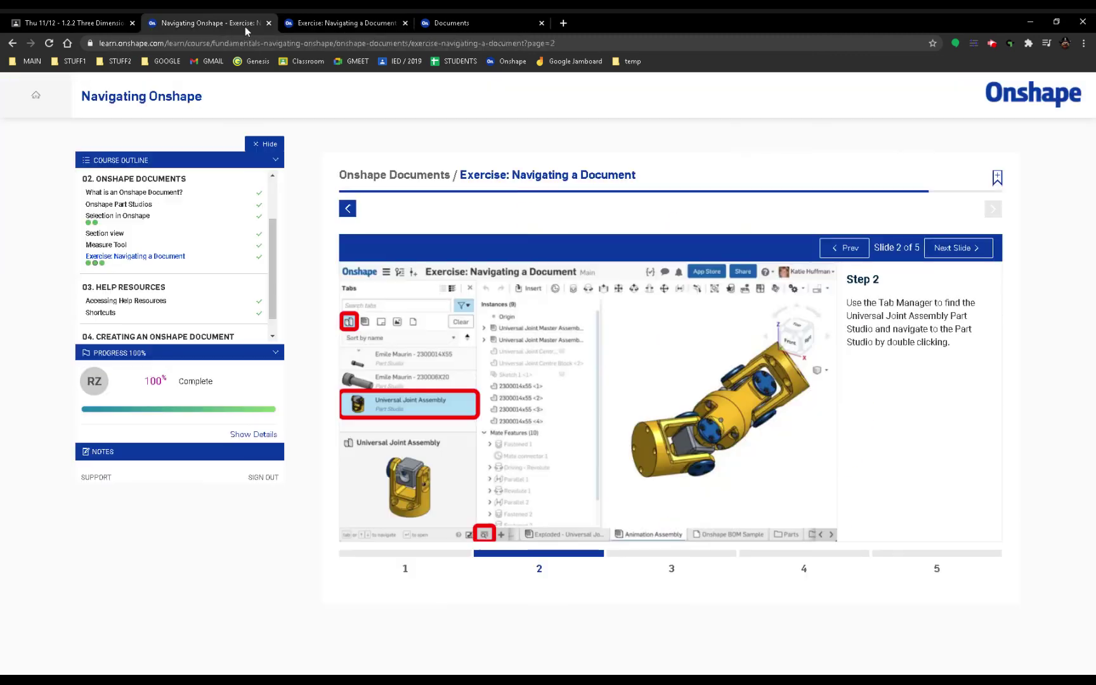
click(335, 23)
Return to the document's top level and open the Universal Joint Assembly Part Studio from a Tab Manager list filtered to Part Studios.
click(218, 665)
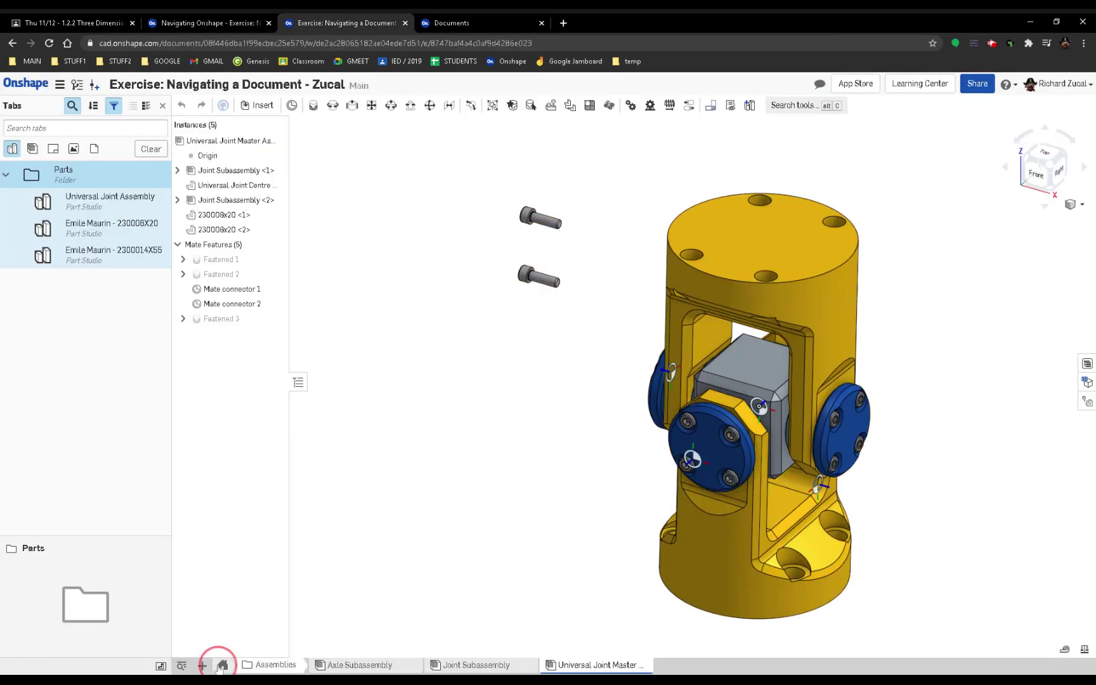
click(182, 668)
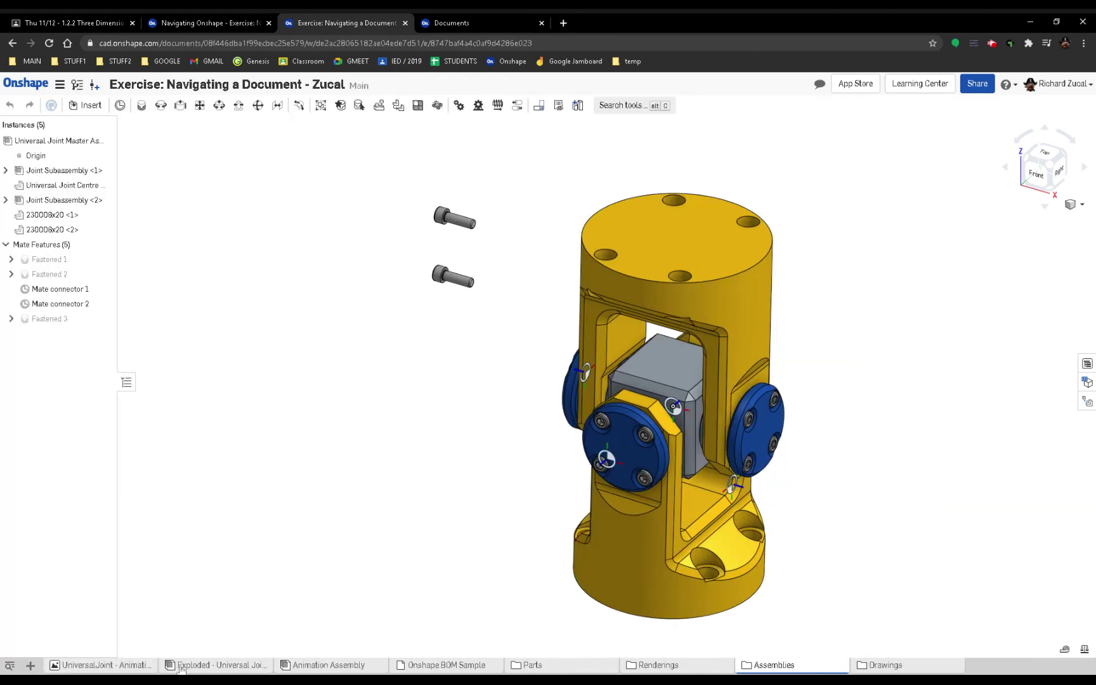
click(15, 665)
click(18, 150)
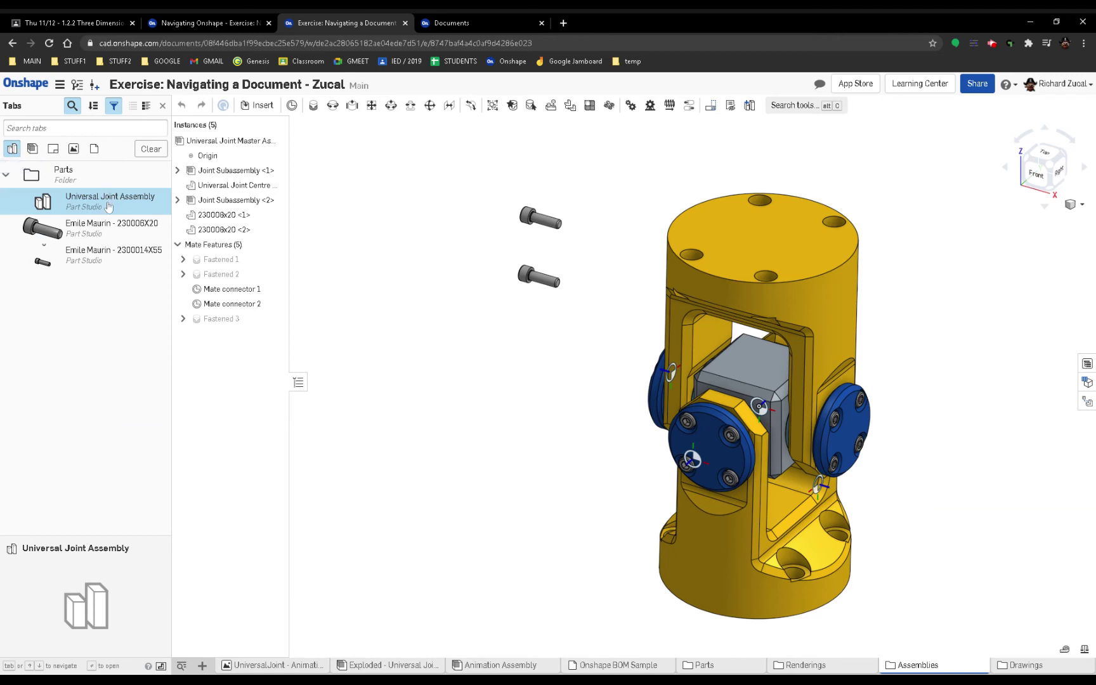
click(80, 237)
click(70, 203)
double_click(85, 202)
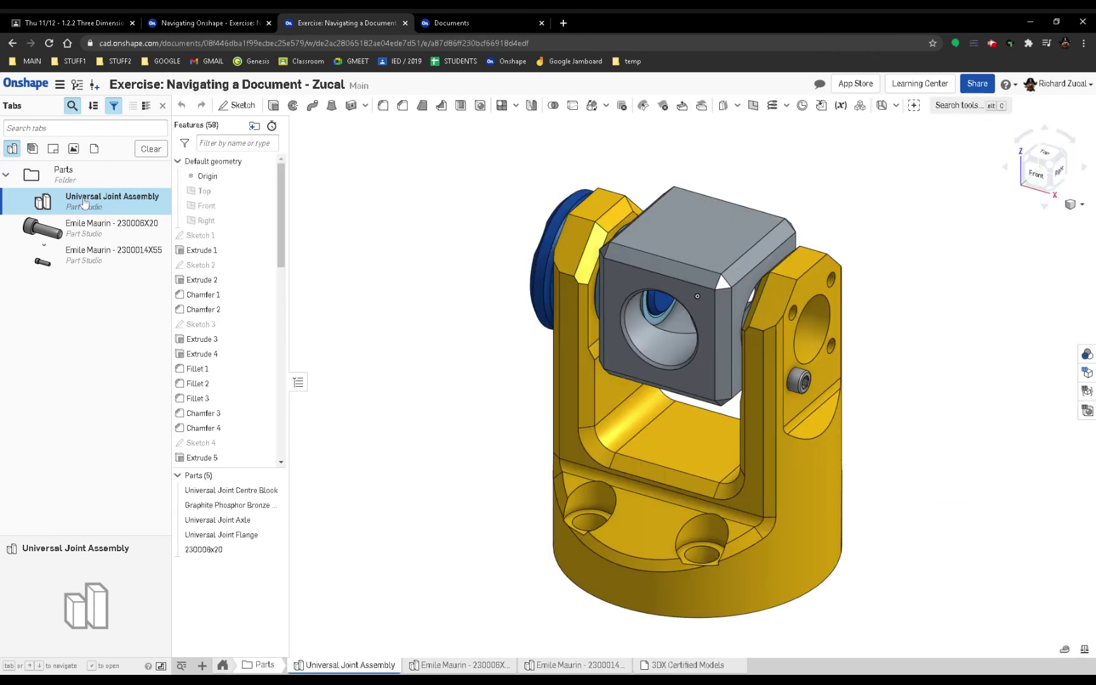
Check the opened Part Studio against the exercise's Step 2 and advance the course to Step 3.
click(265, 23)
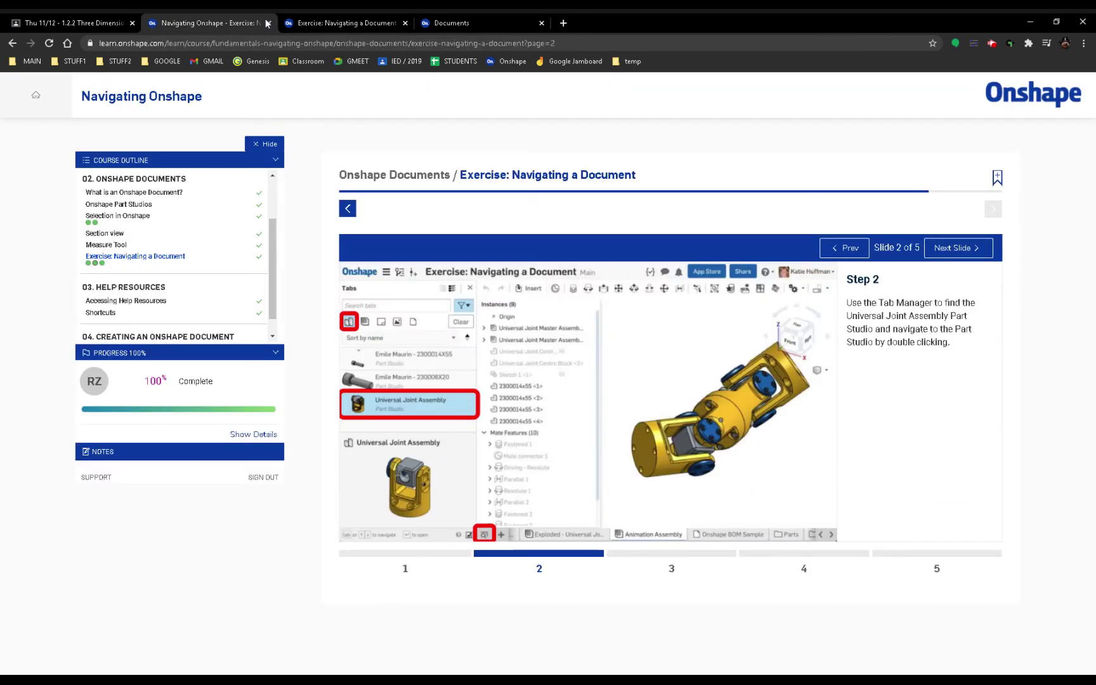
click(311, 21)
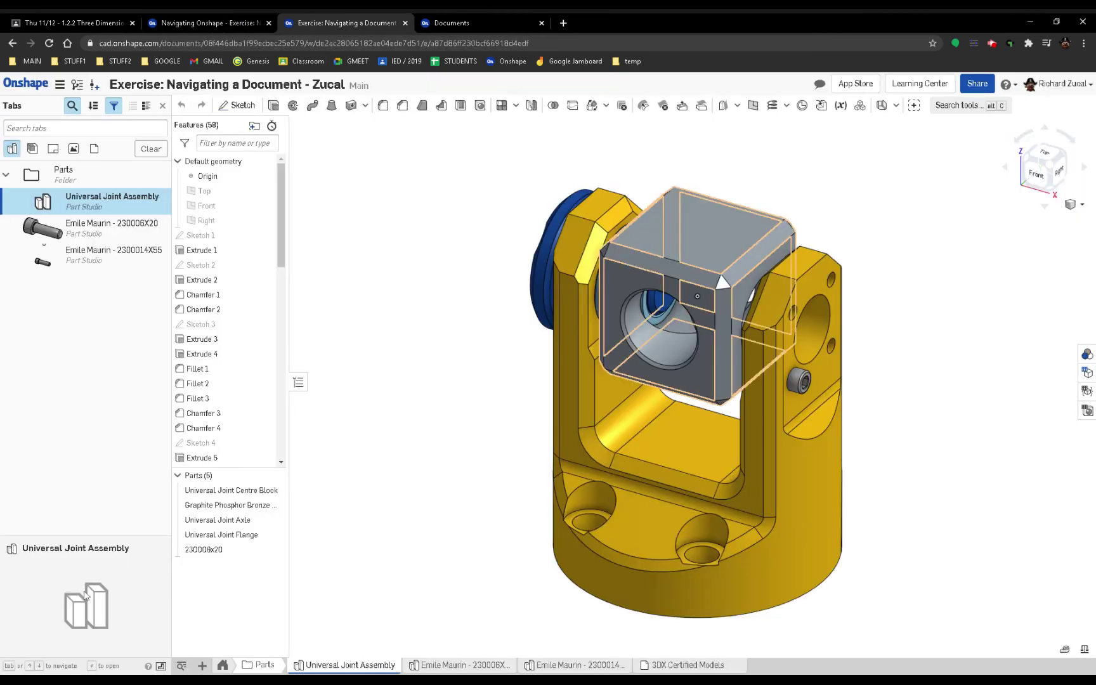
click(227, 22)
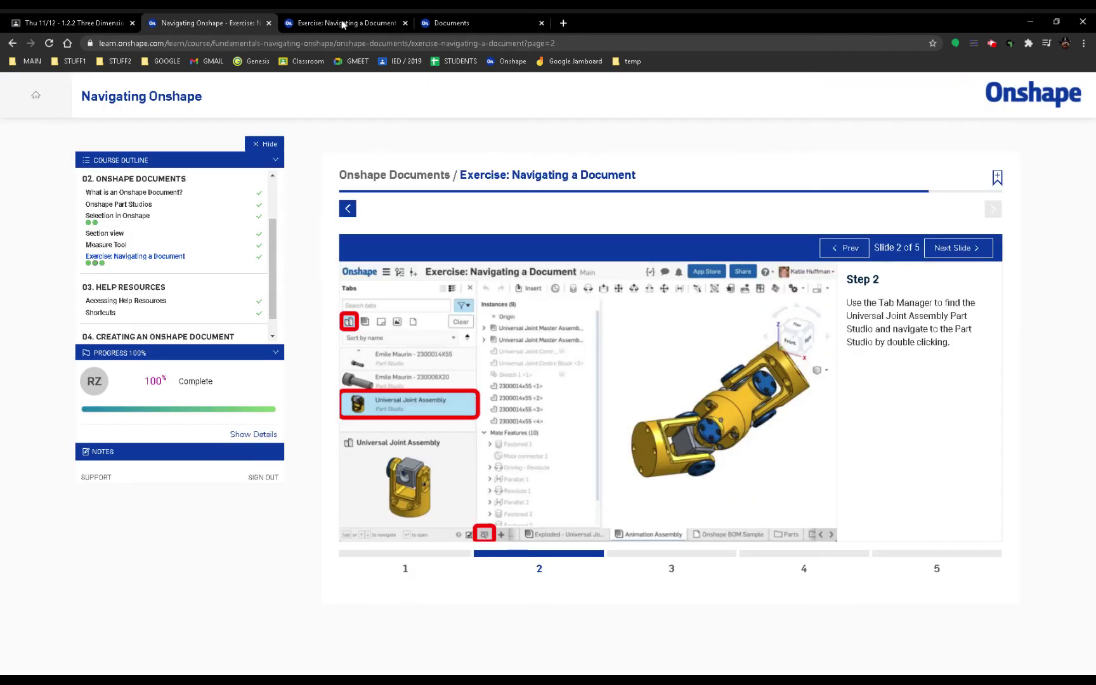
click(953, 248)
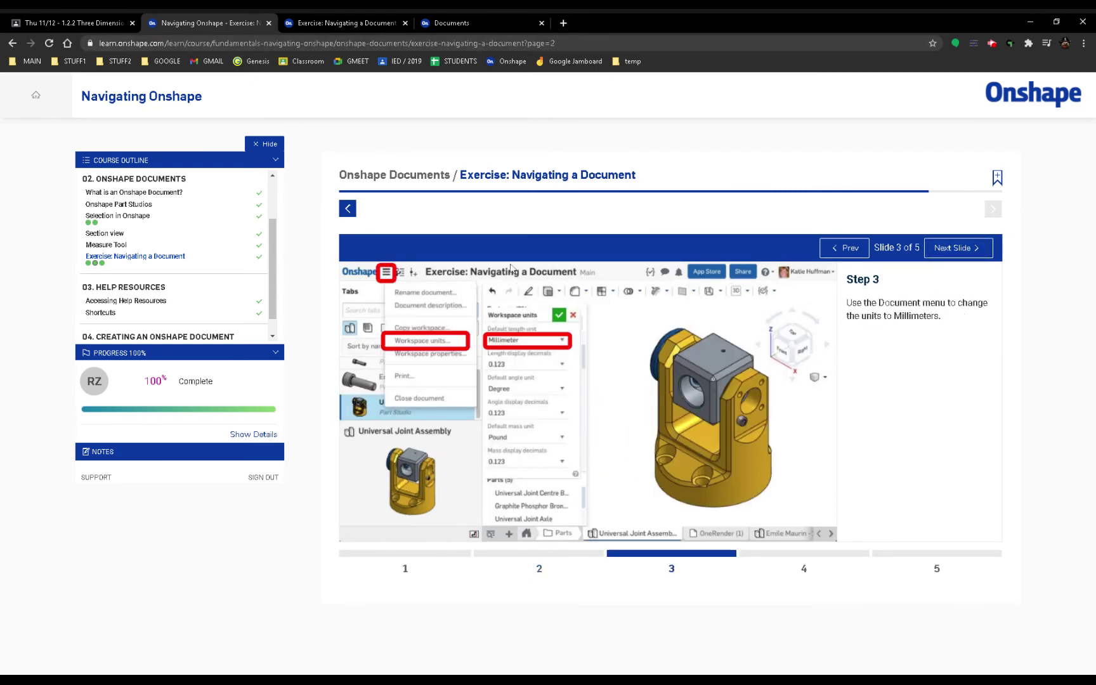
Set the copied document's default length unit to Millimeter in the workspace units, as the exercise's Step 3 instructs.
click(323, 23)
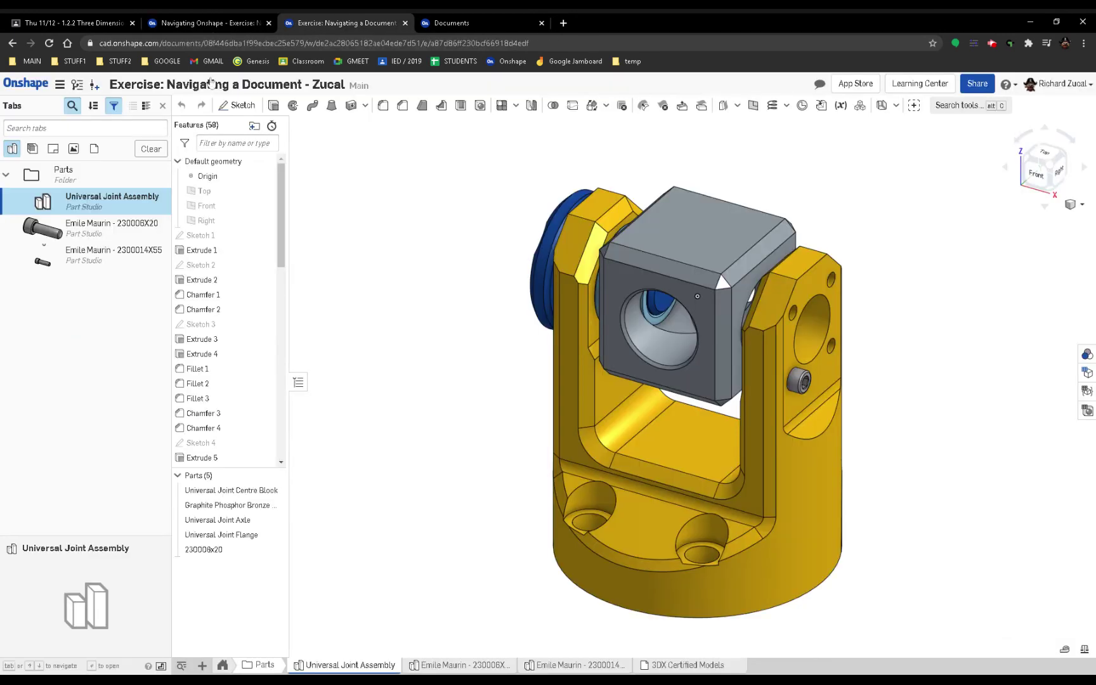
click(56, 88)
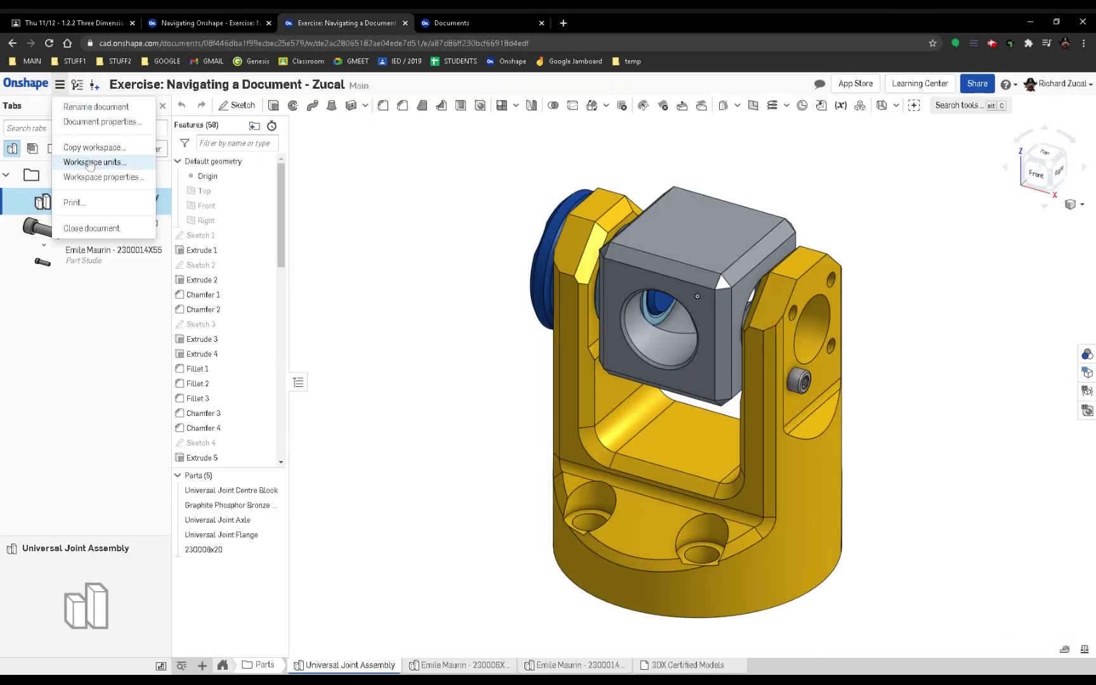
click(90, 162)
click(359, 155)
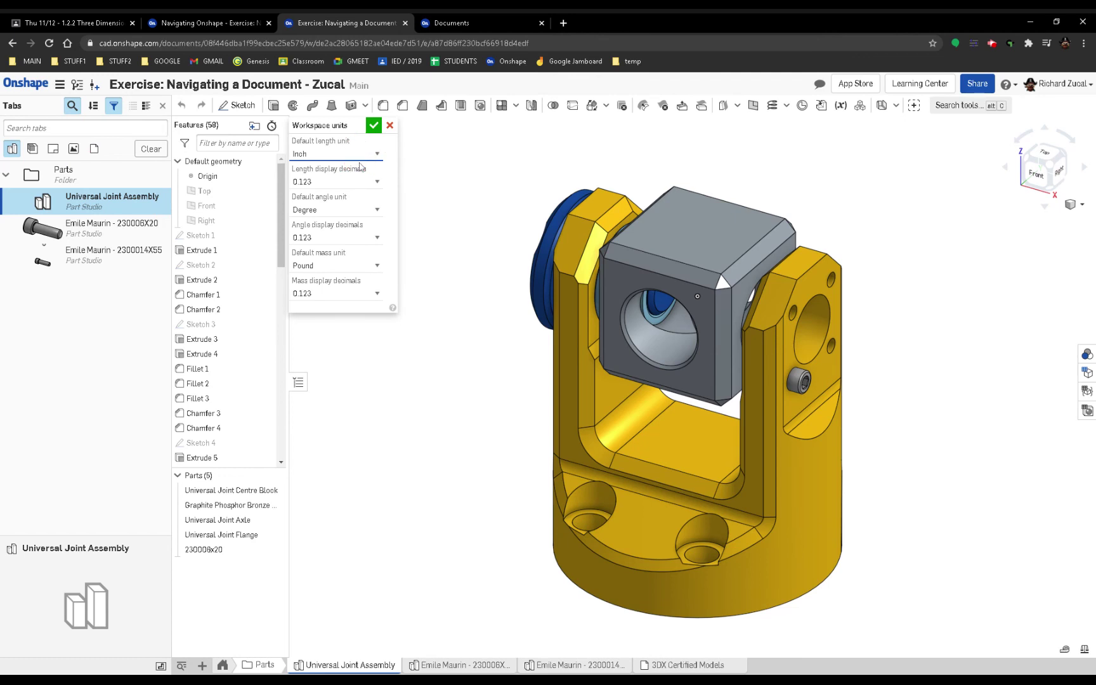
click(357, 216)
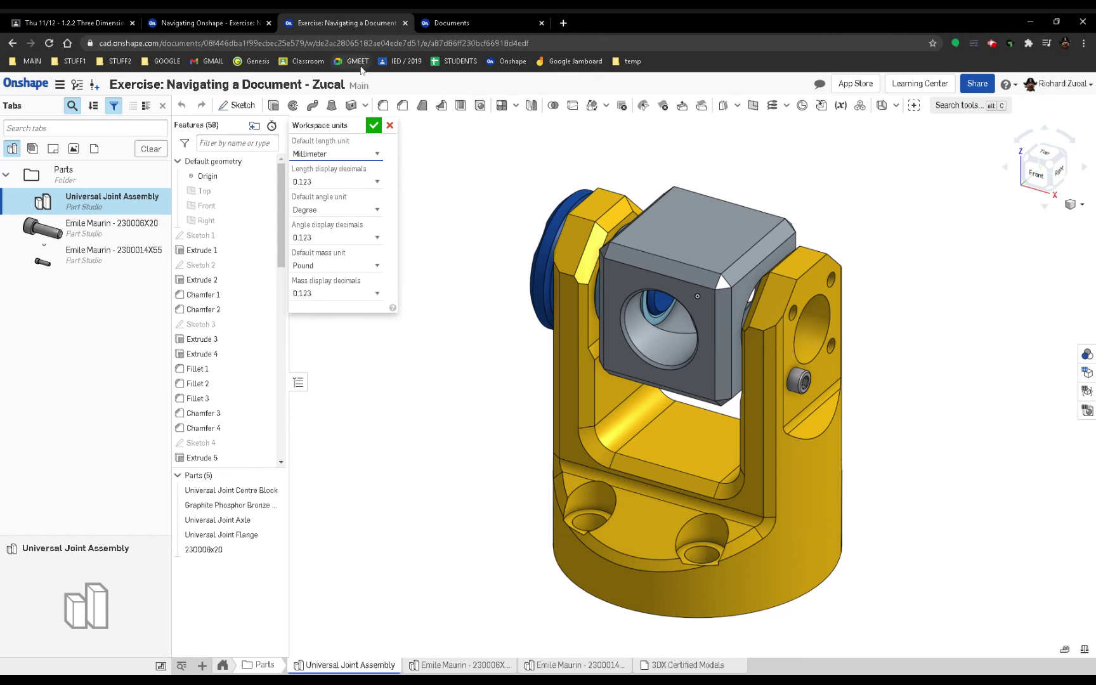
click(243, 24)
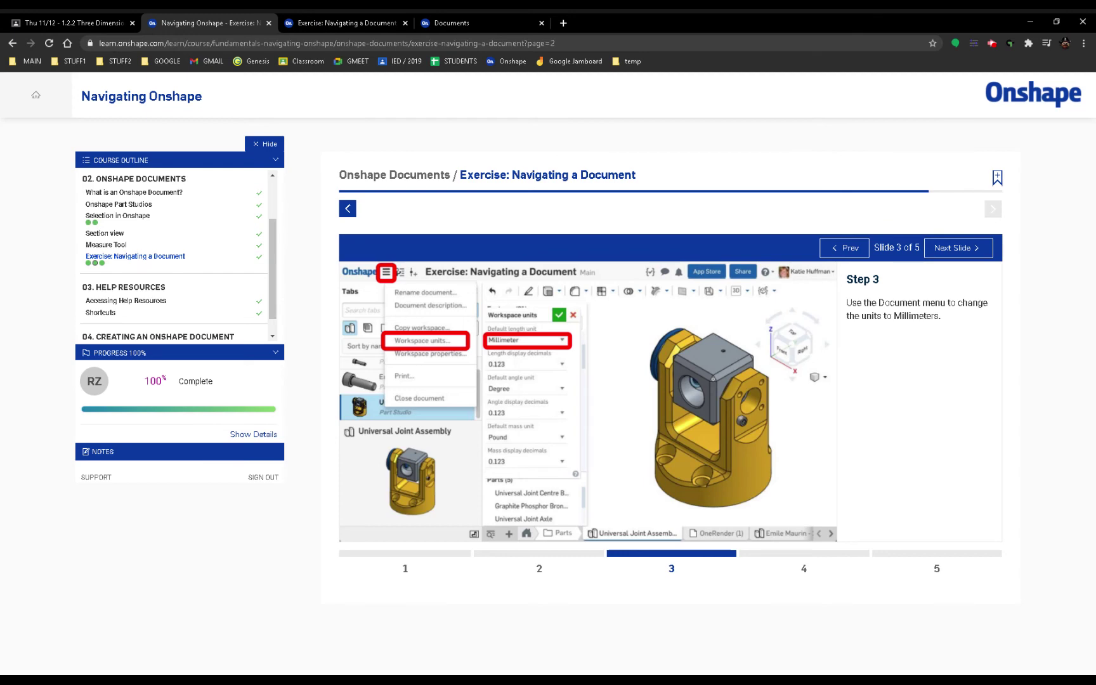
click(320, 24)
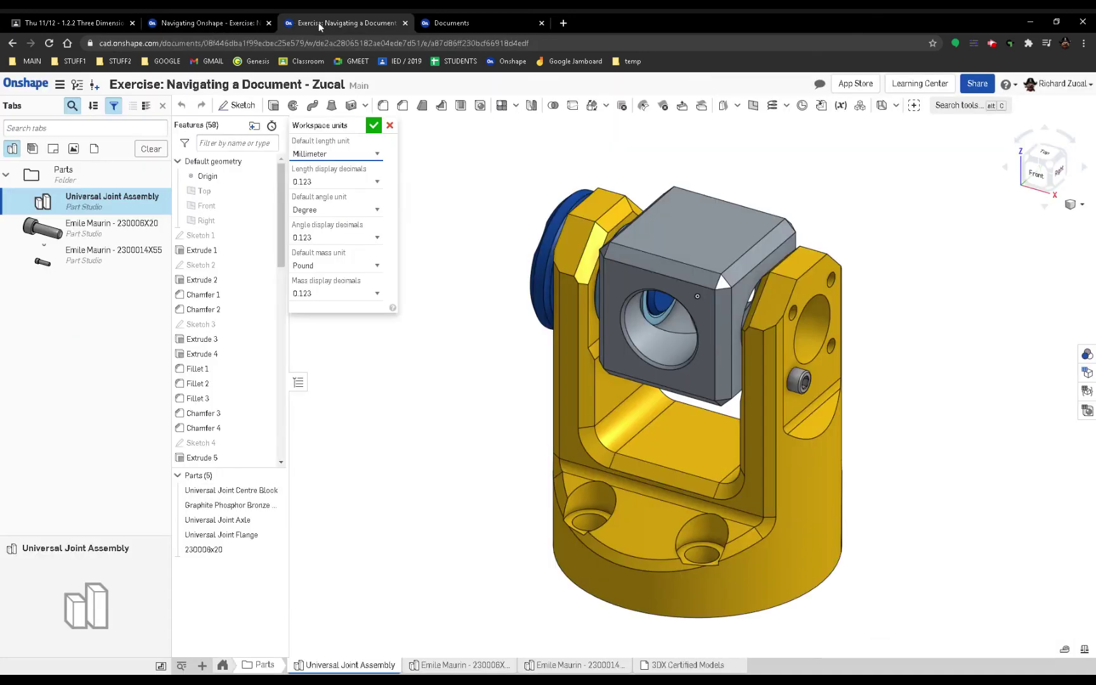
click(368, 120)
Advance to the exercise's Step 4 and select the Centre Block's front and back faces and the Joint Flange's bottom face.
click(229, 19)
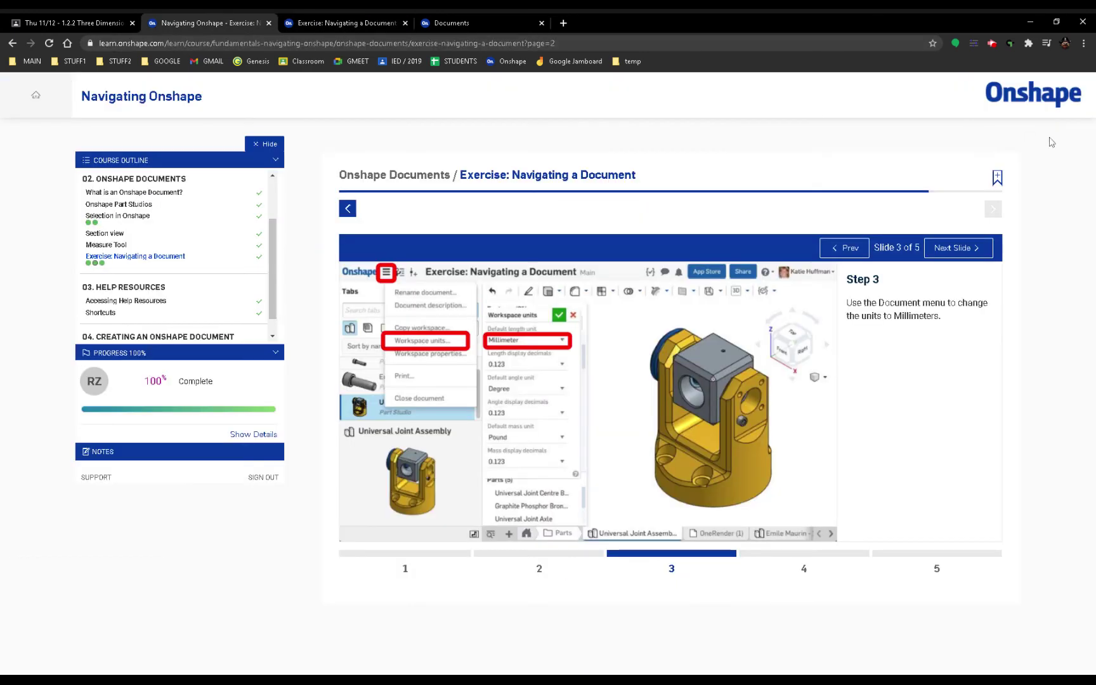
click(971, 246)
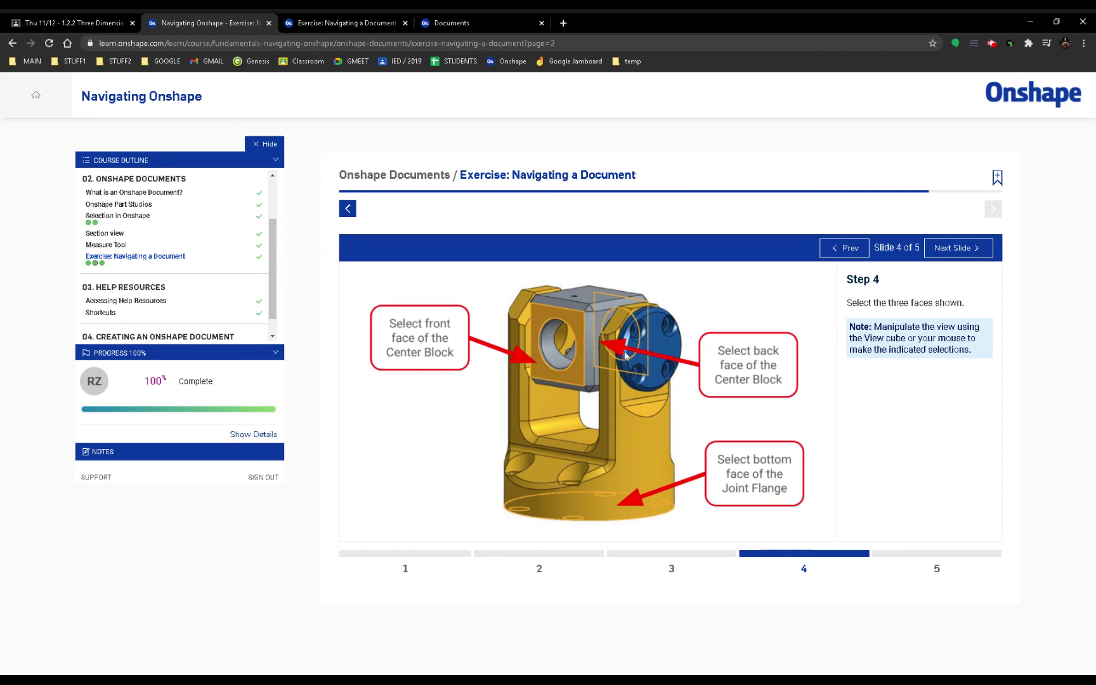
click(327, 20)
click(634, 286)
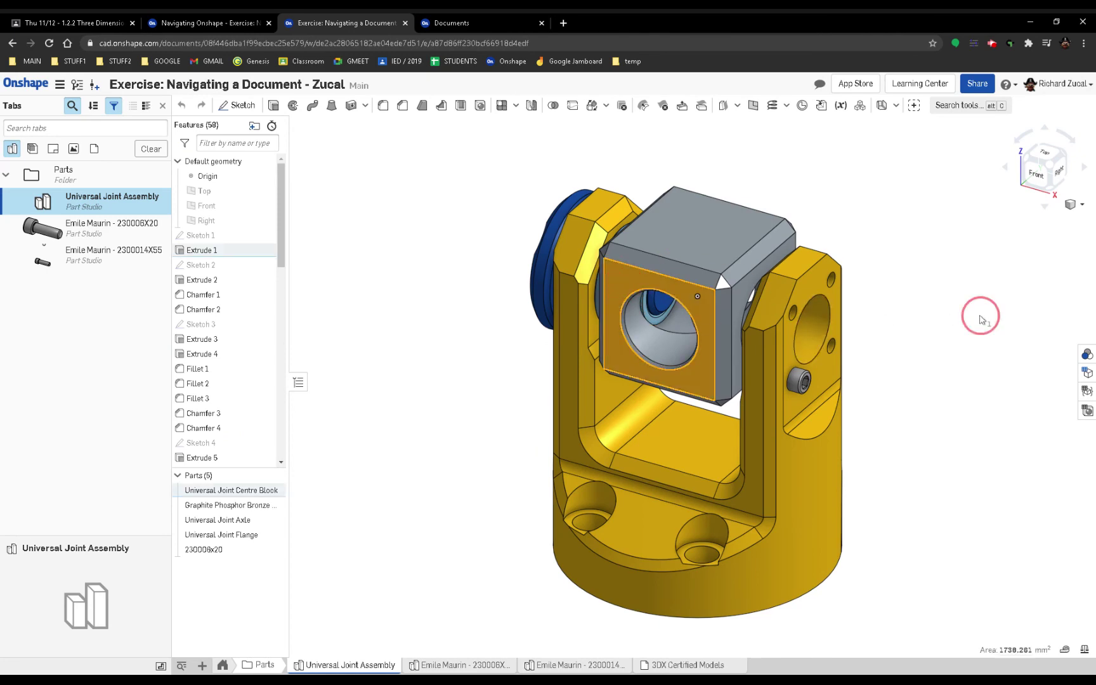
right_drag(979, 313, 644, 289)
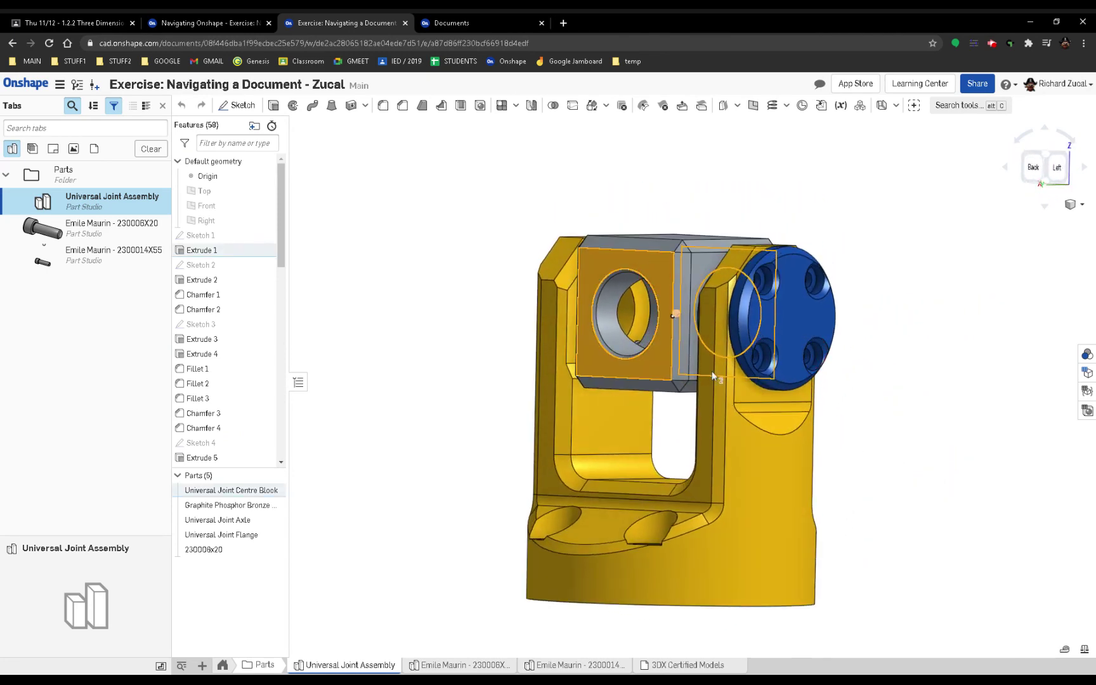
right_drag(712, 371, 682, 219)
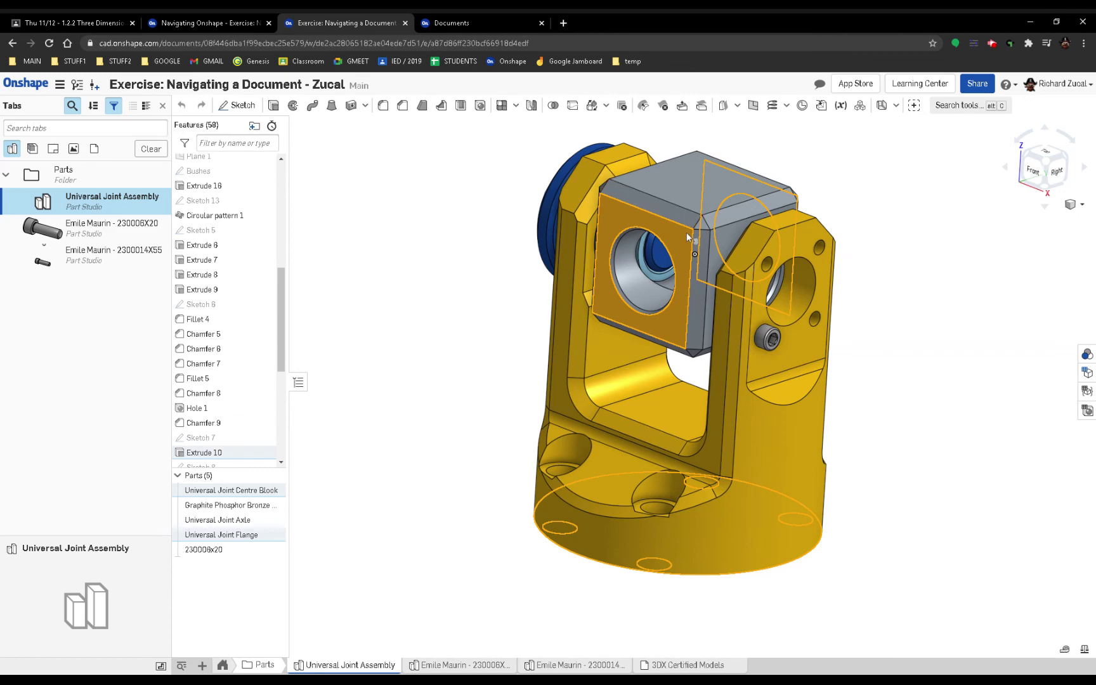
Advance to the exercise's Step 5 and measure the combined area of the three selected faces in the copied document.
click(231, 26)
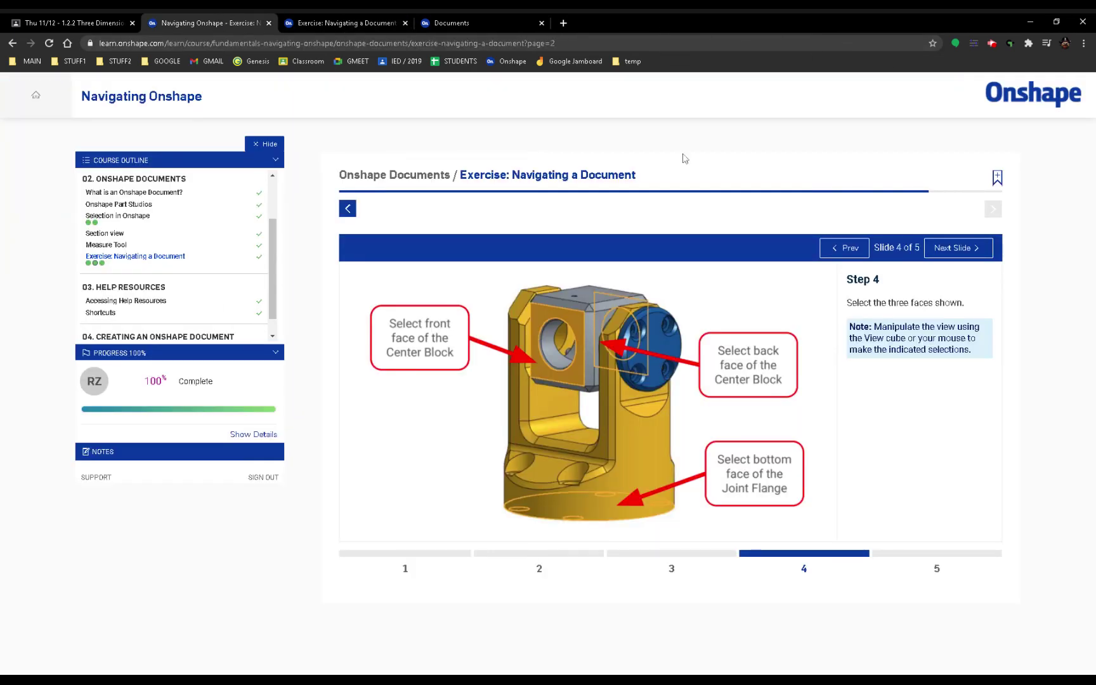
click(952, 248)
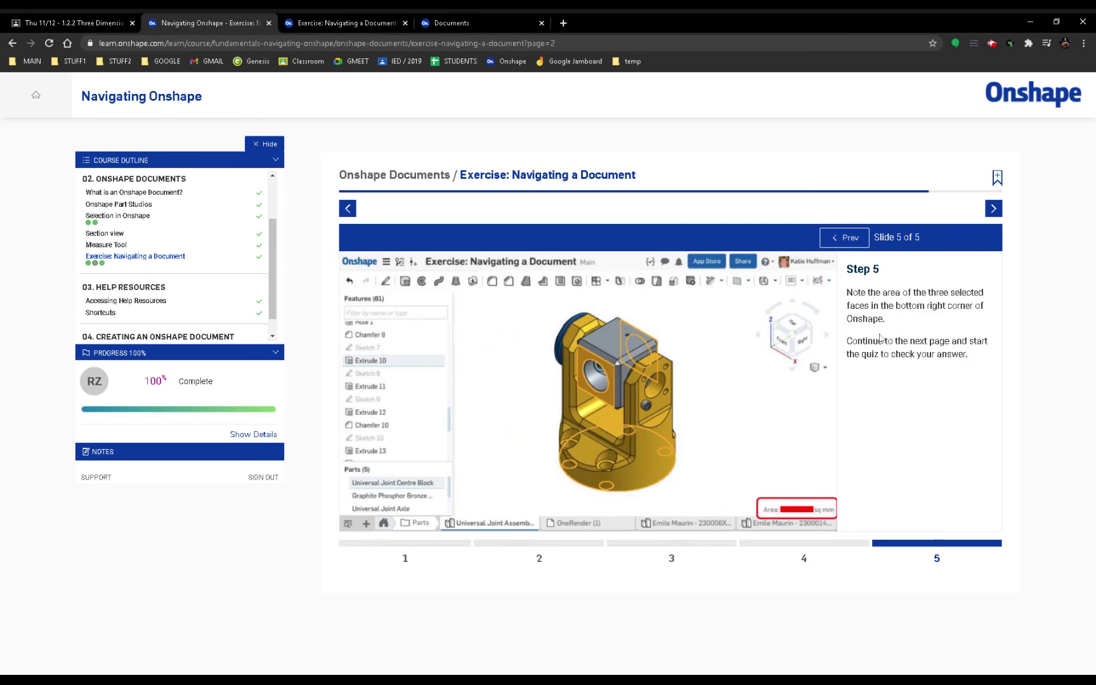
click(358, 24)
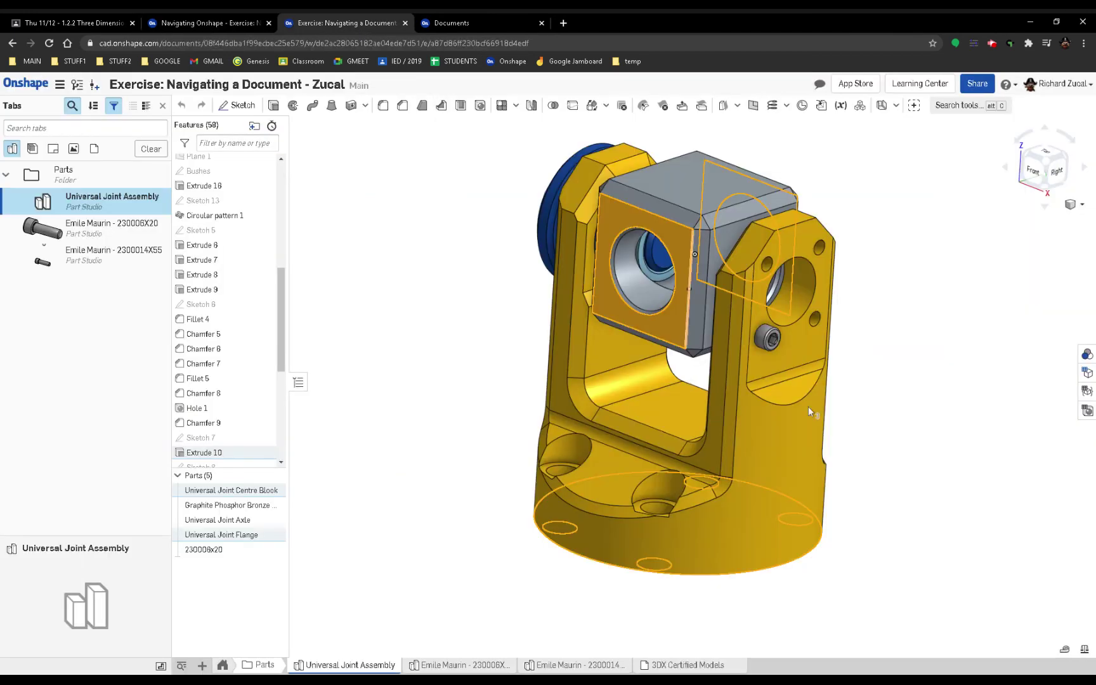
click(1065, 650)
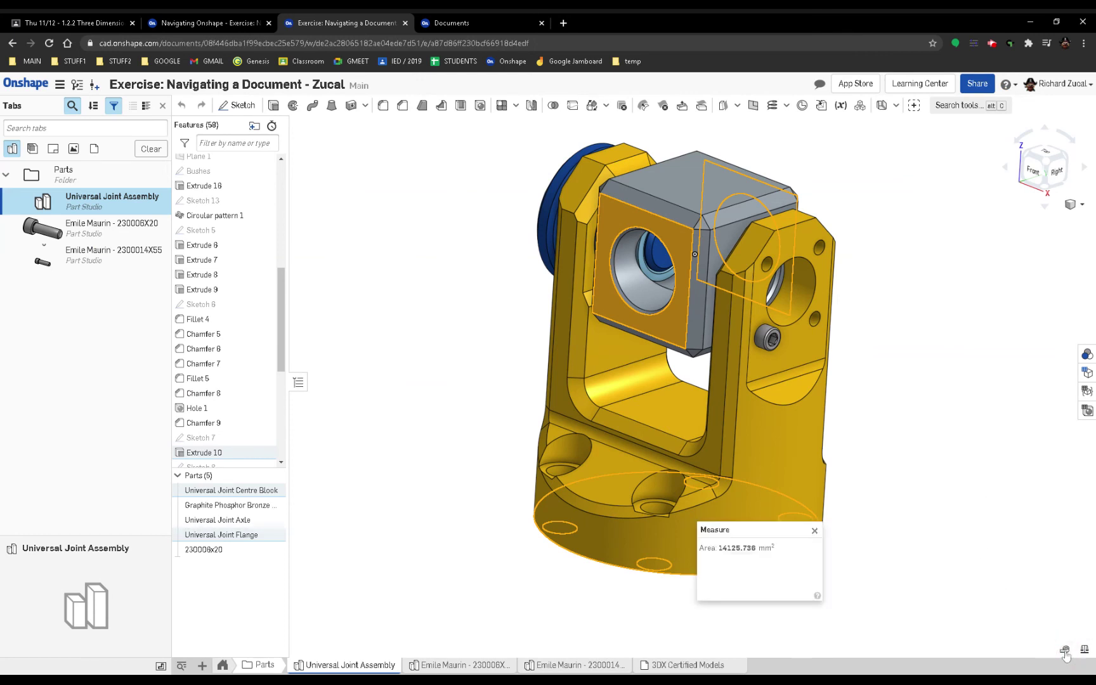
mouse_move(736, 548)
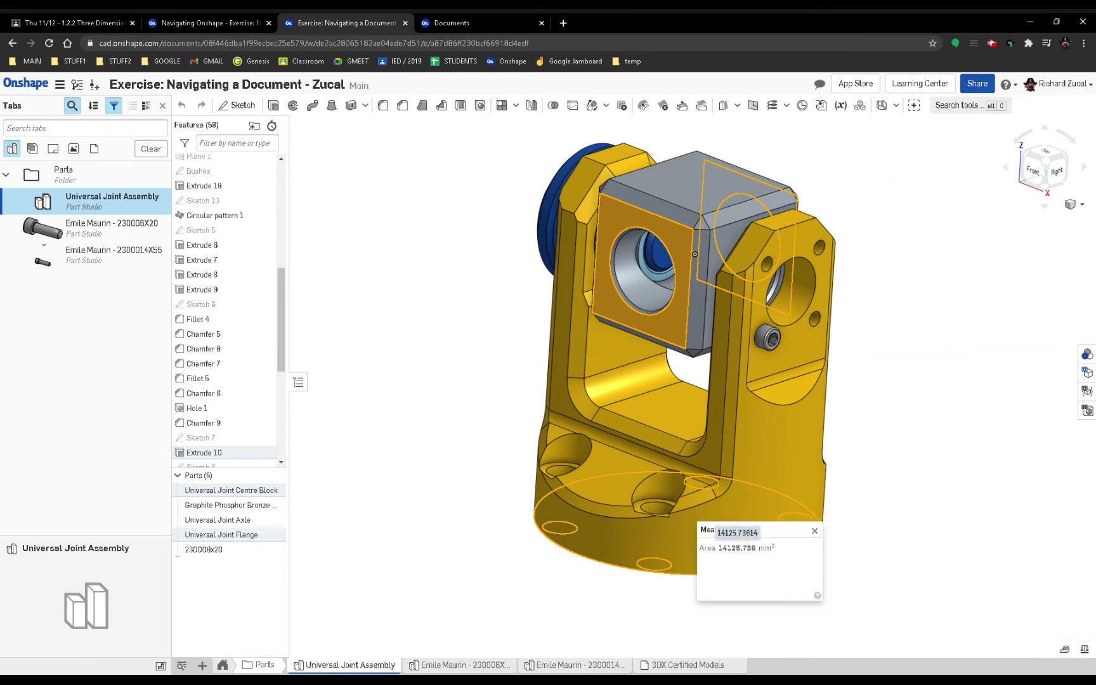
Return to the course and continue past the exercise's Step 5 to the self-check page.
click(450, 21)
click(212, 21)
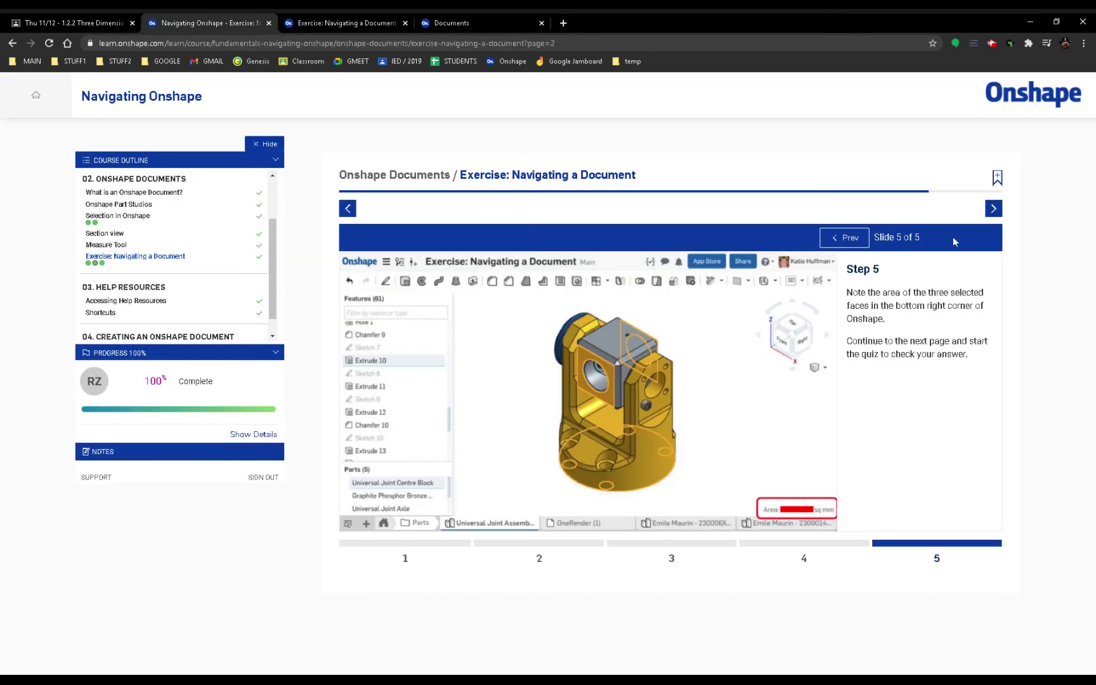
click(994, 208)
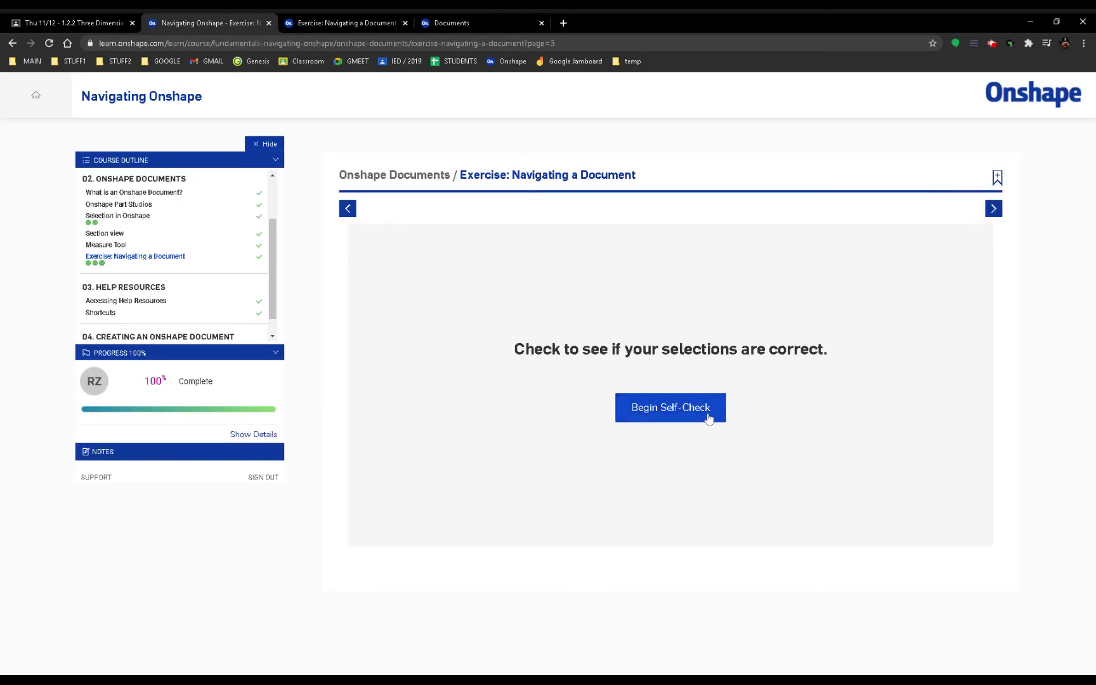
Start the exercise's self-check, answer the combined face area question with option D, 14,125.736 sq mm, and show the results.
click(709, 419)
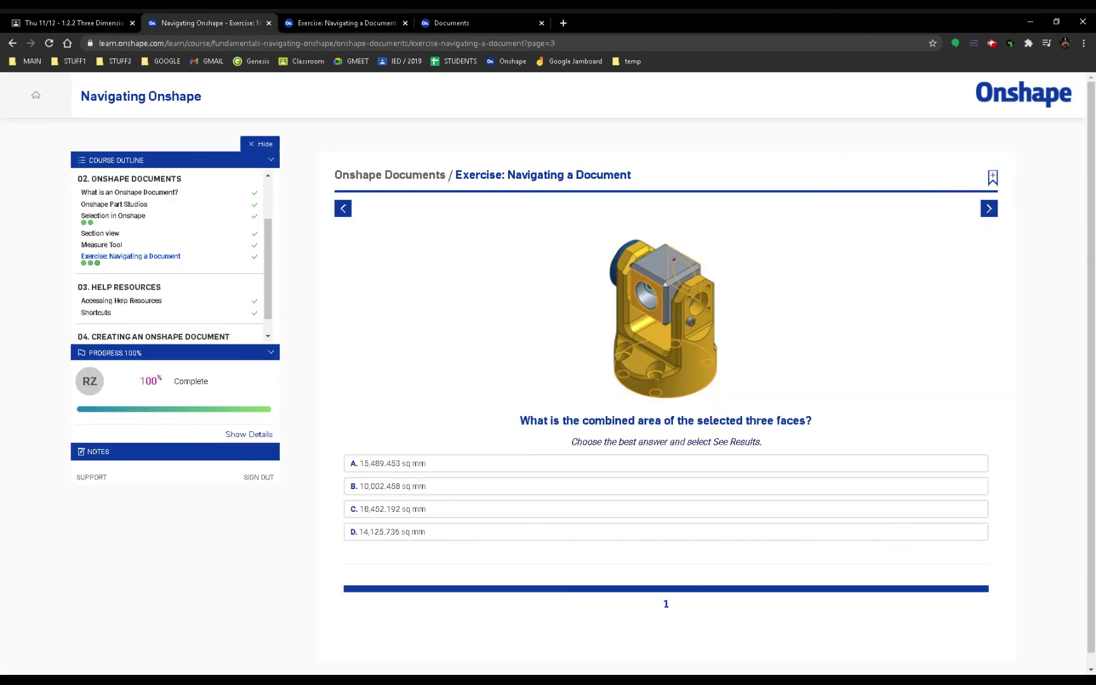
click(422, 534)
click(949, 555)
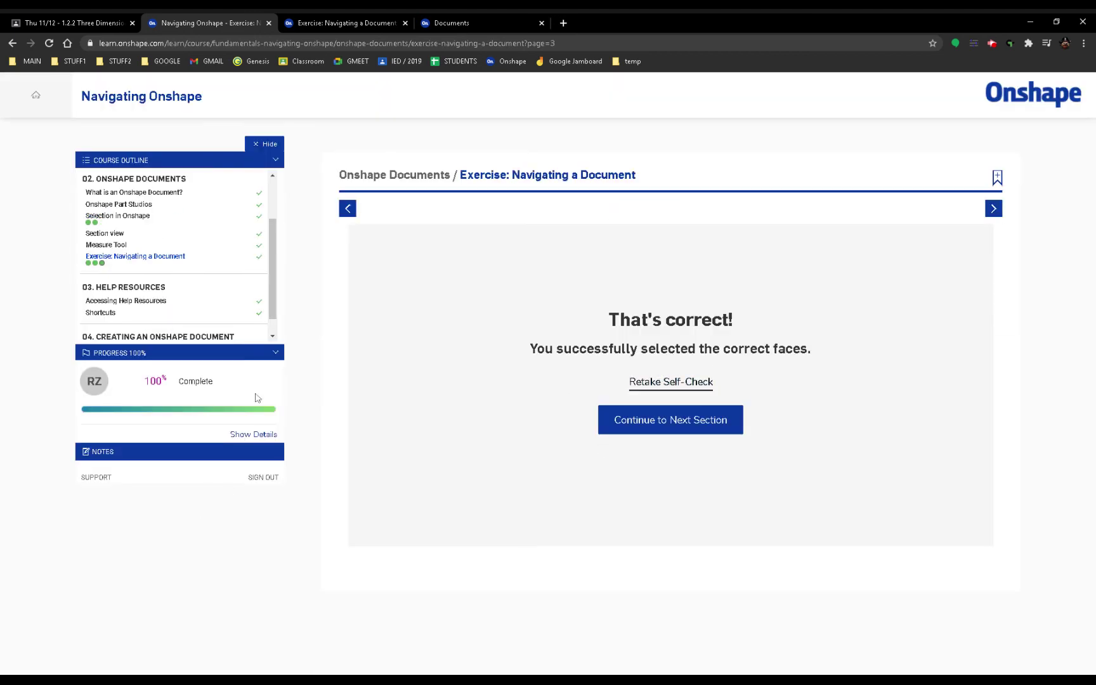
Browse the Help Resources section of the course by opening the Accessing Help Resources lesson and the Shortcuts lesson.
drag(272, 310, 270, 341)
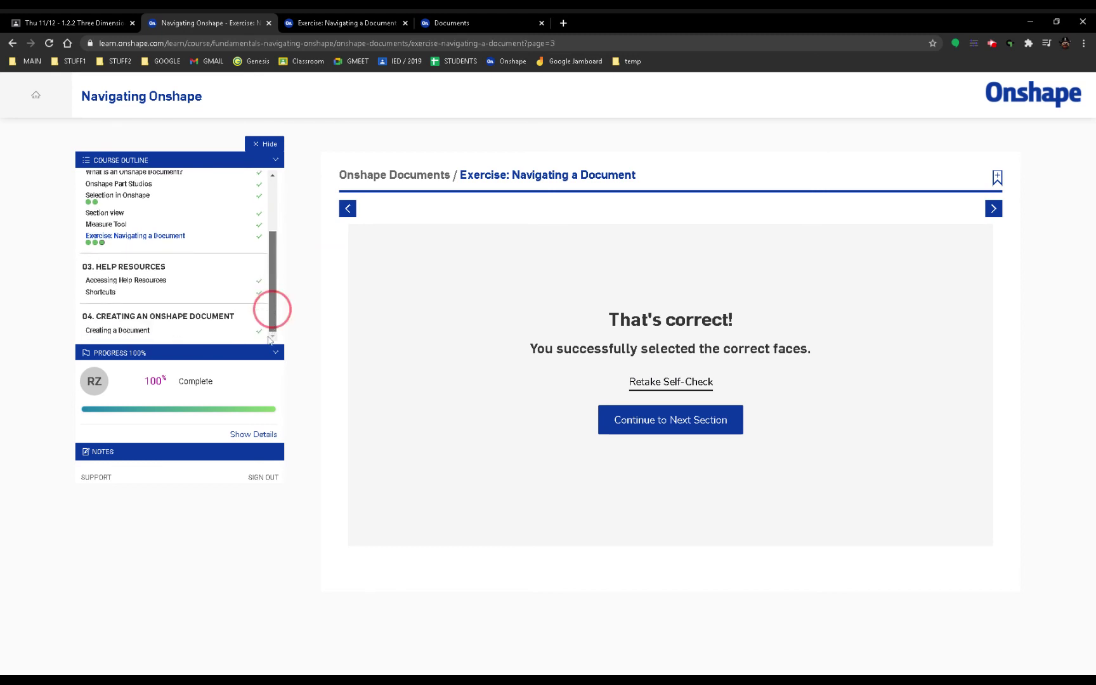
click(141, 245)
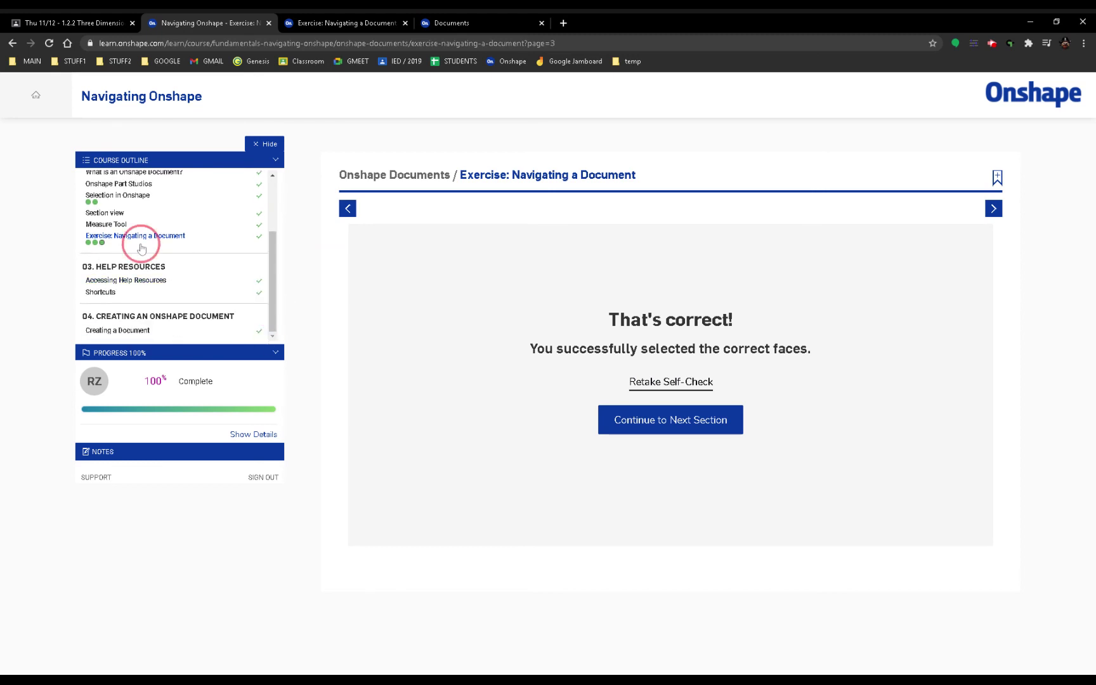
click(132, 283)
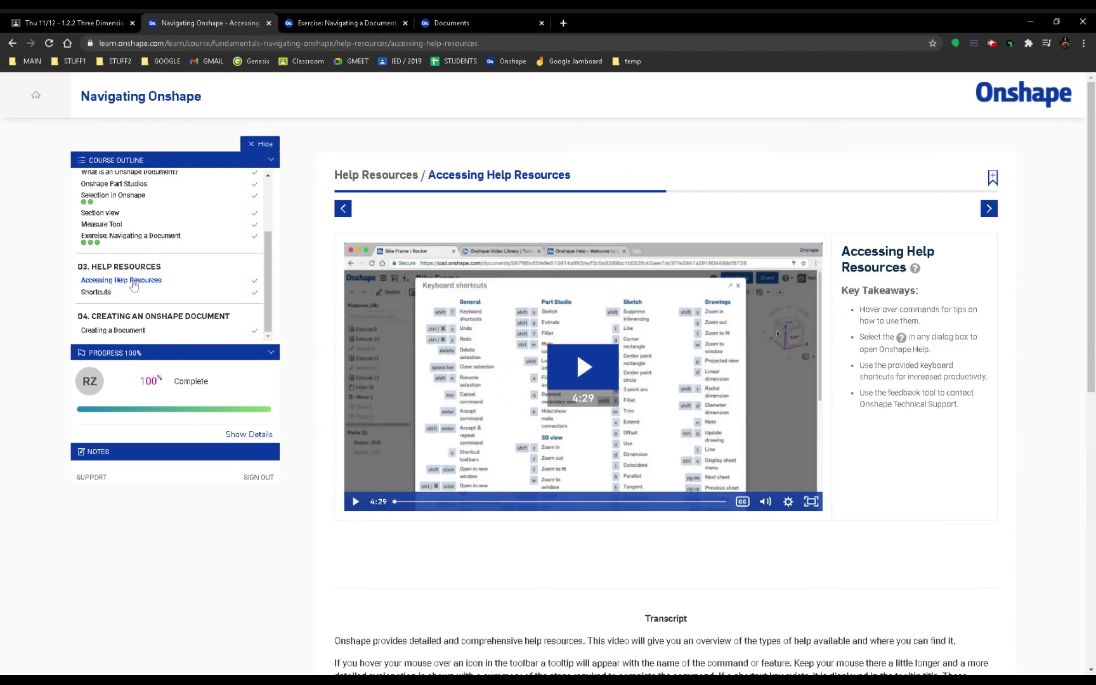
click(110, 293)
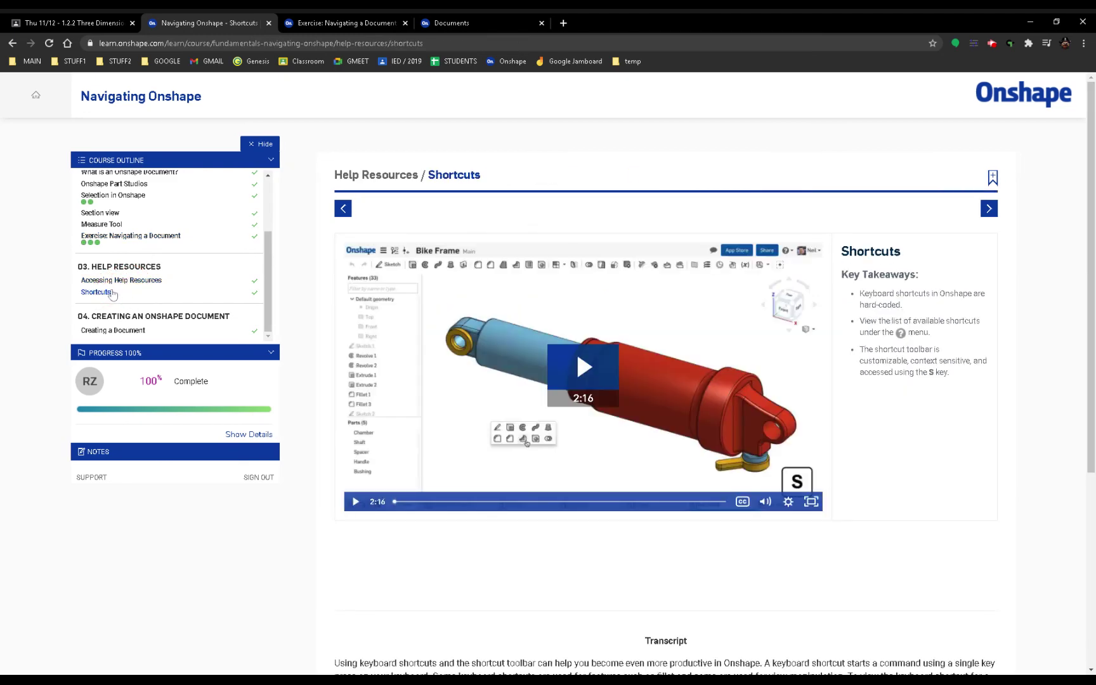
Open the Creating a Document lesson in the Creating an Onshape Document section and look over its page.
click(125, 331)
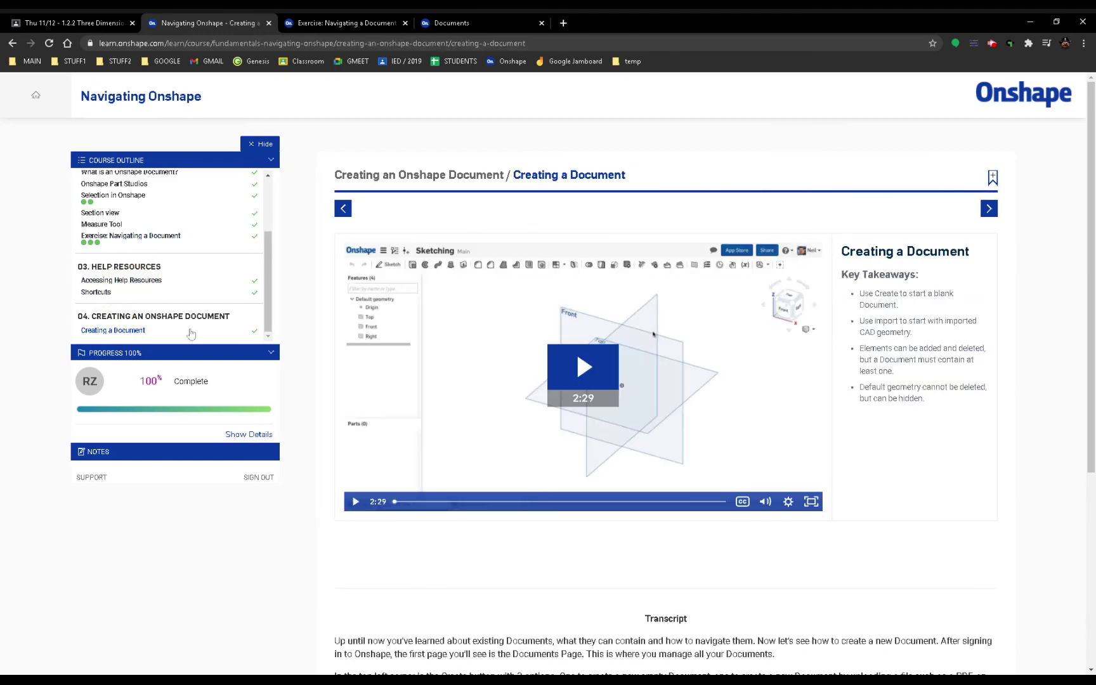
scroll(214, 306, down, 5)
scroll(215, 306, up, 5)
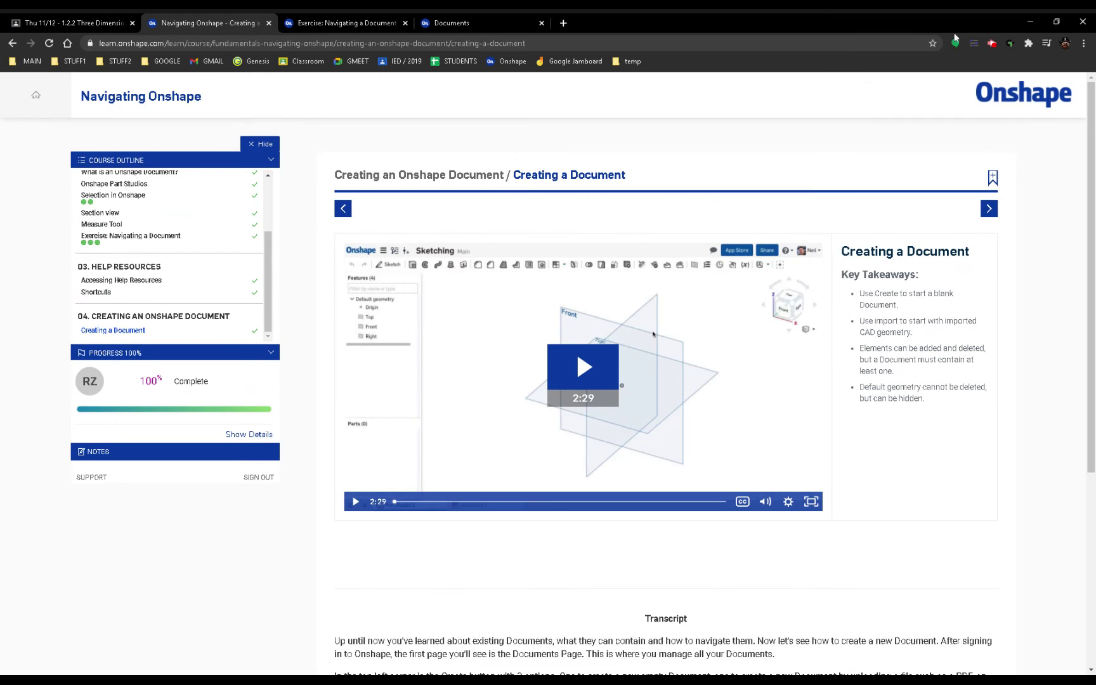